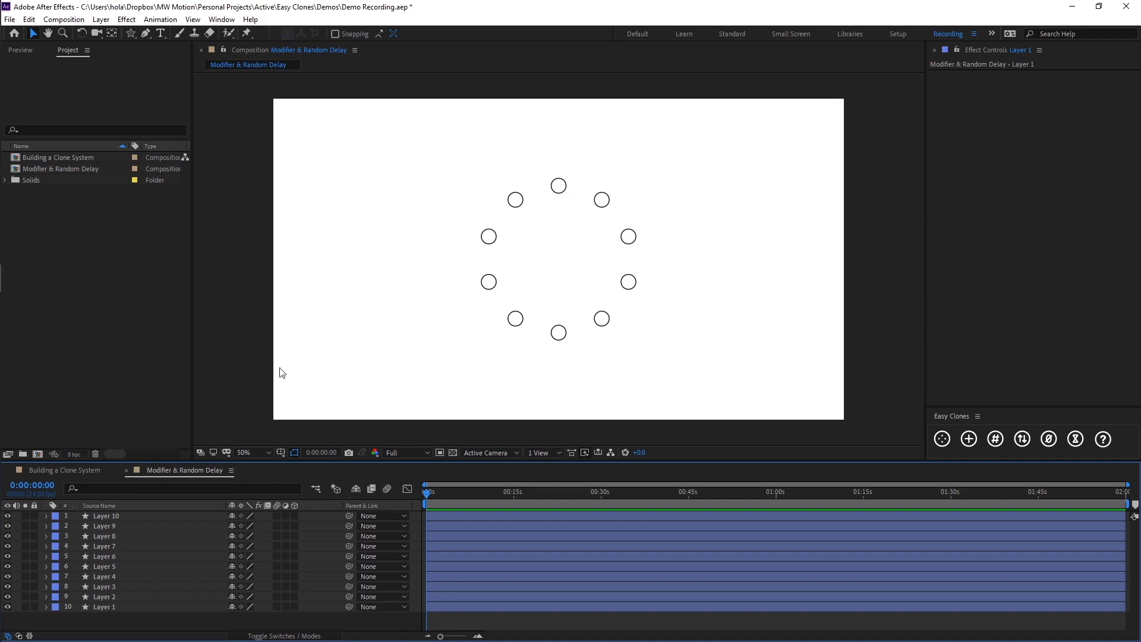
Create a clone system named Circles with 2 random colours from all ten circle layers.
drag(407, 143, 651, 393)
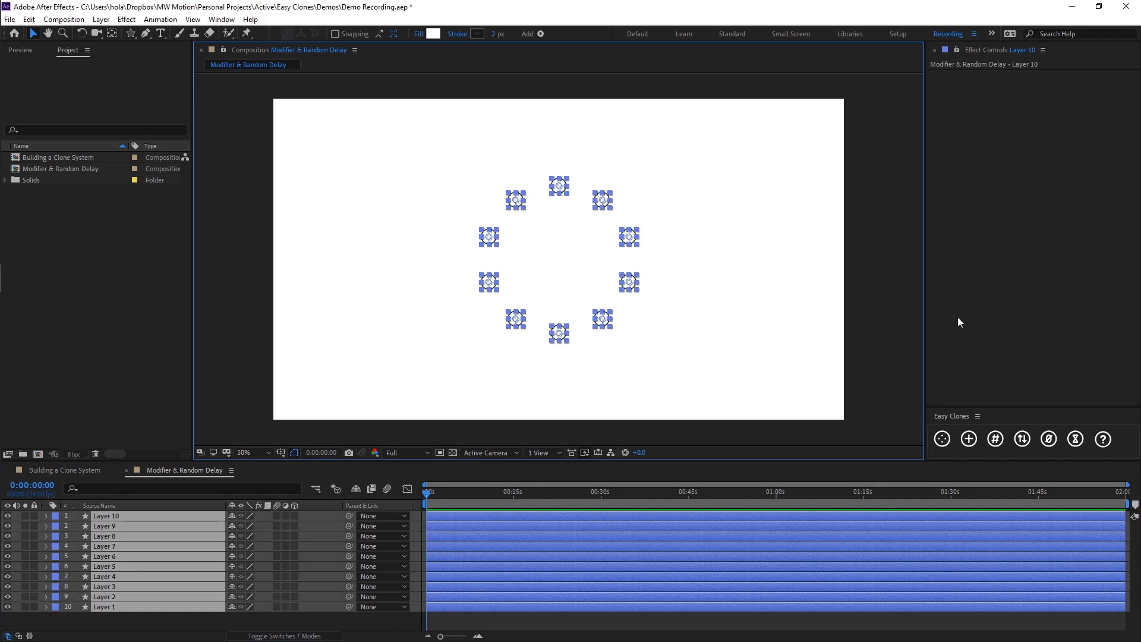
click(943, 438)
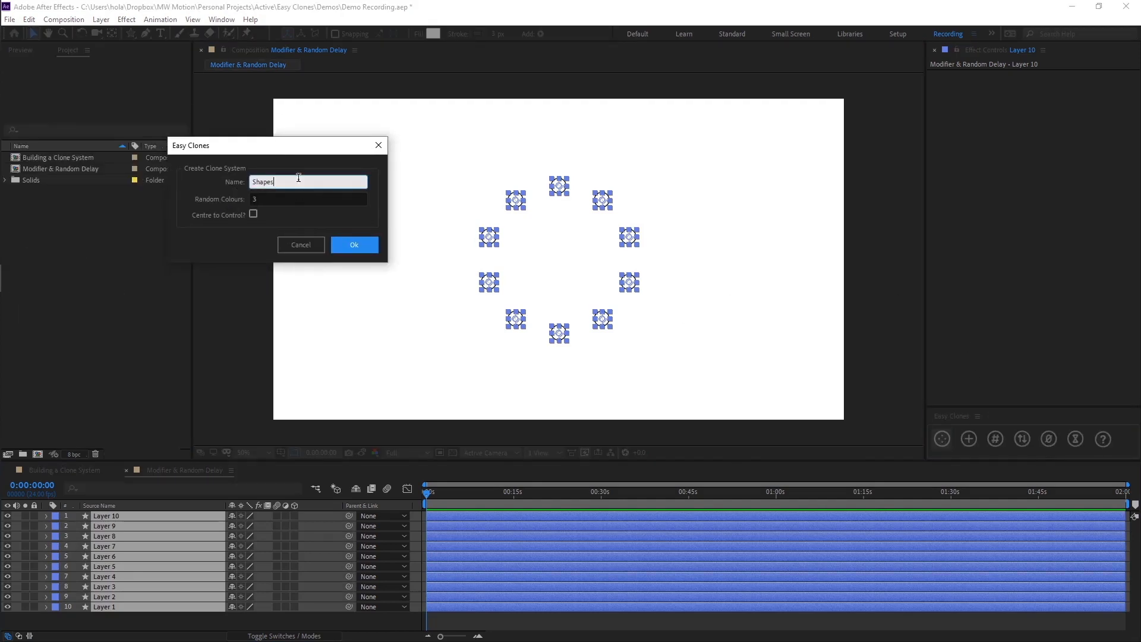
text(Circles)
click(249, 200)
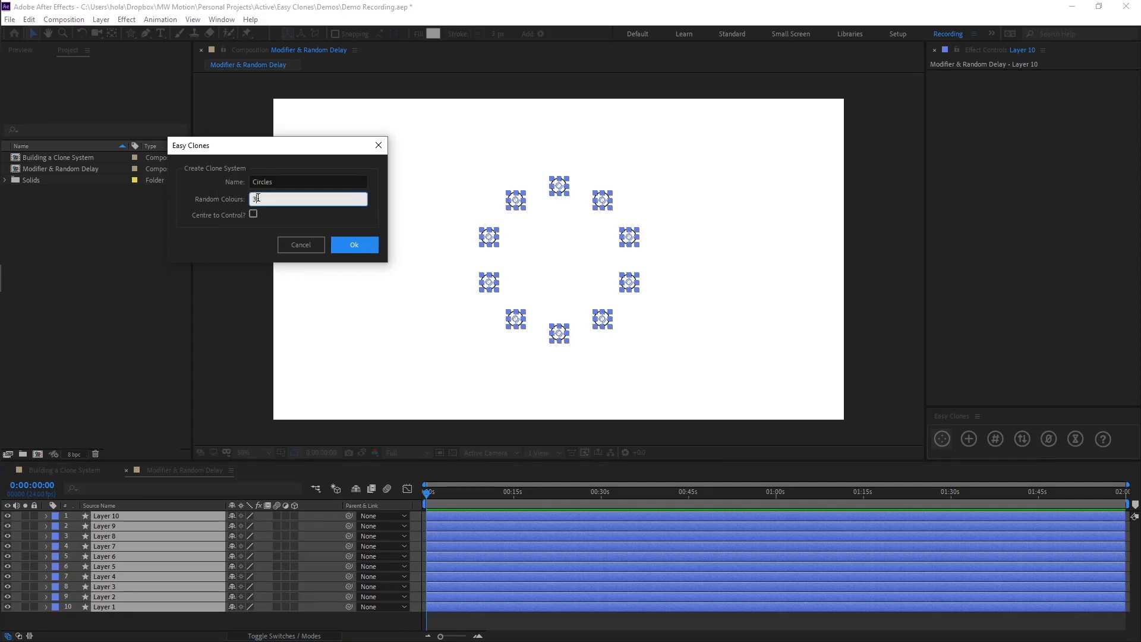
text(2)
click(290, 166)
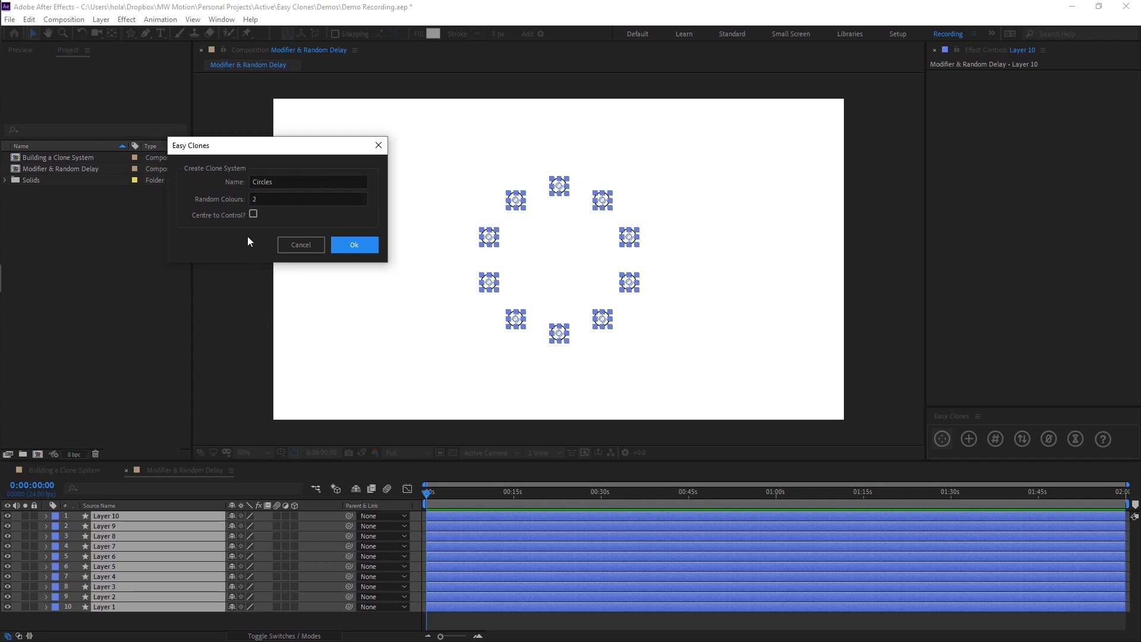
click(352, 247)
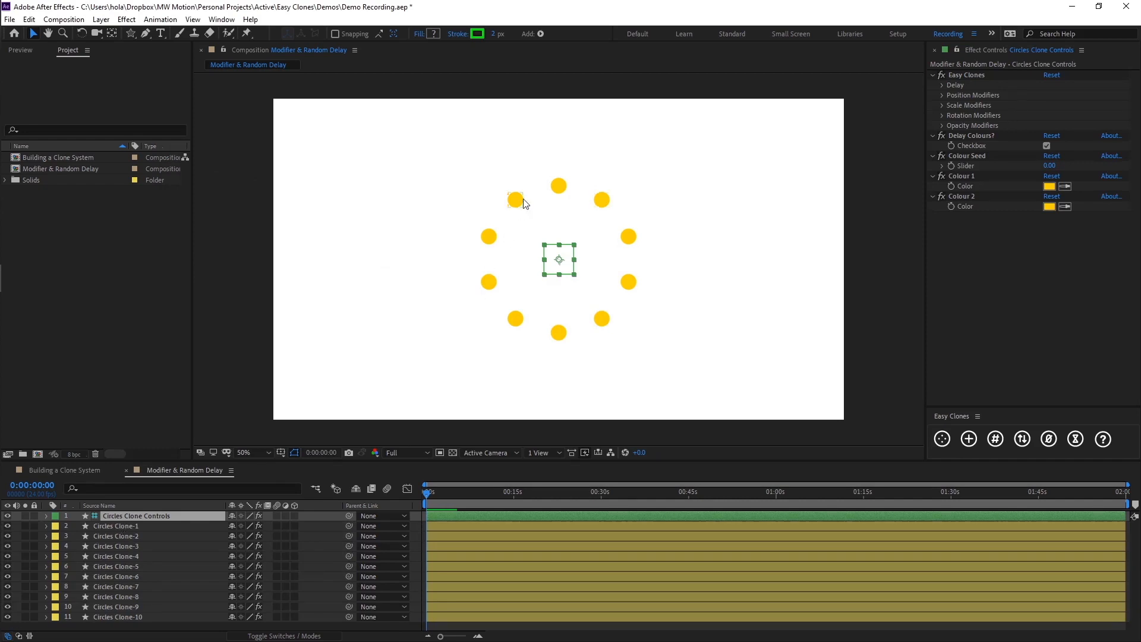
Try moving the Circles clone controller and scaling it to 283%, undoing both changes.
drag(564, 265, 675, 193)
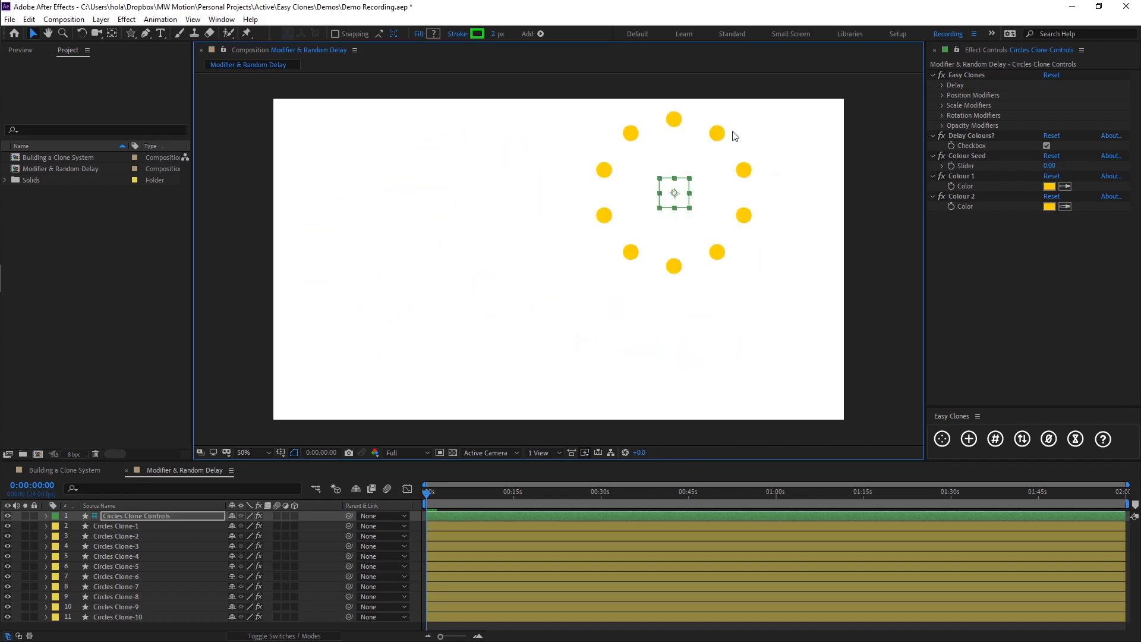
key(ctrl+Home)
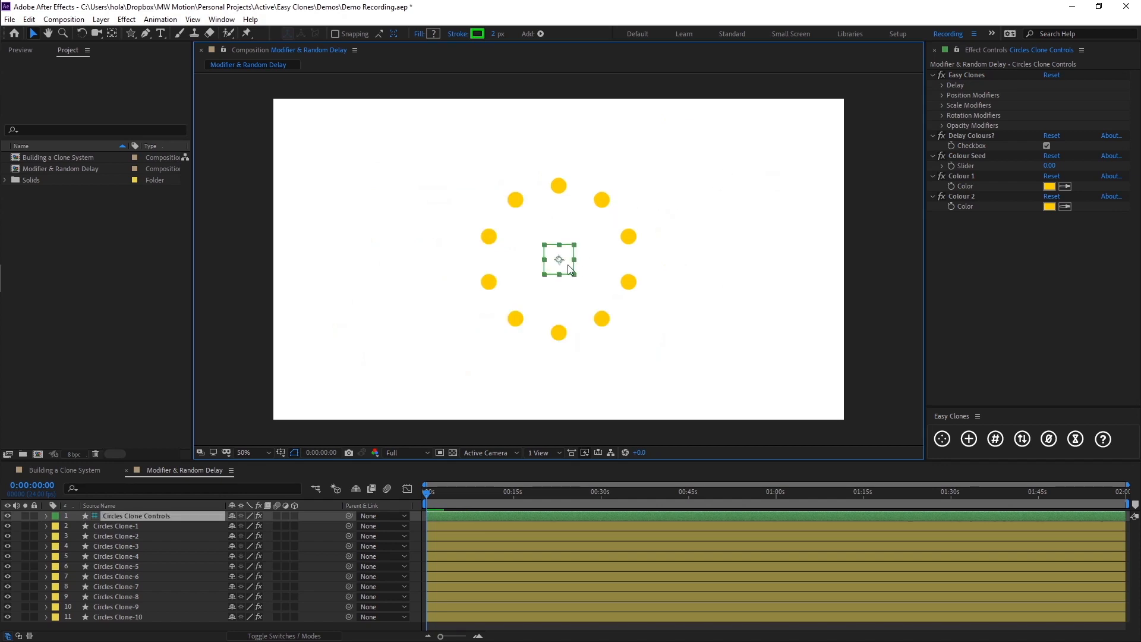
key(s)
drag(268, 525, 360, 513)
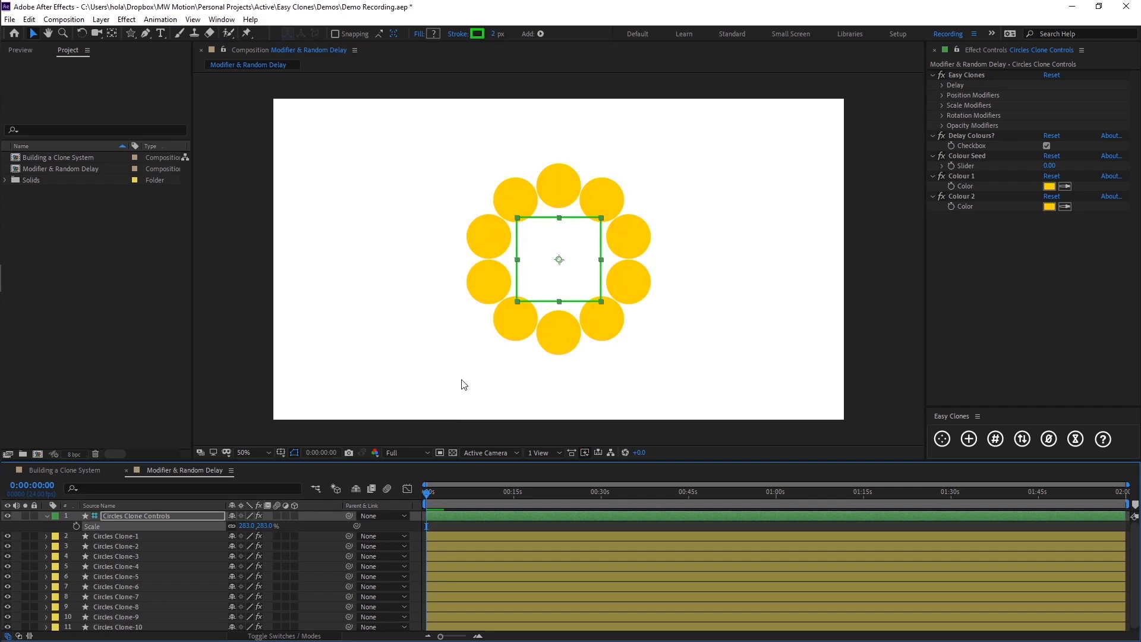
key(ctrl+z)
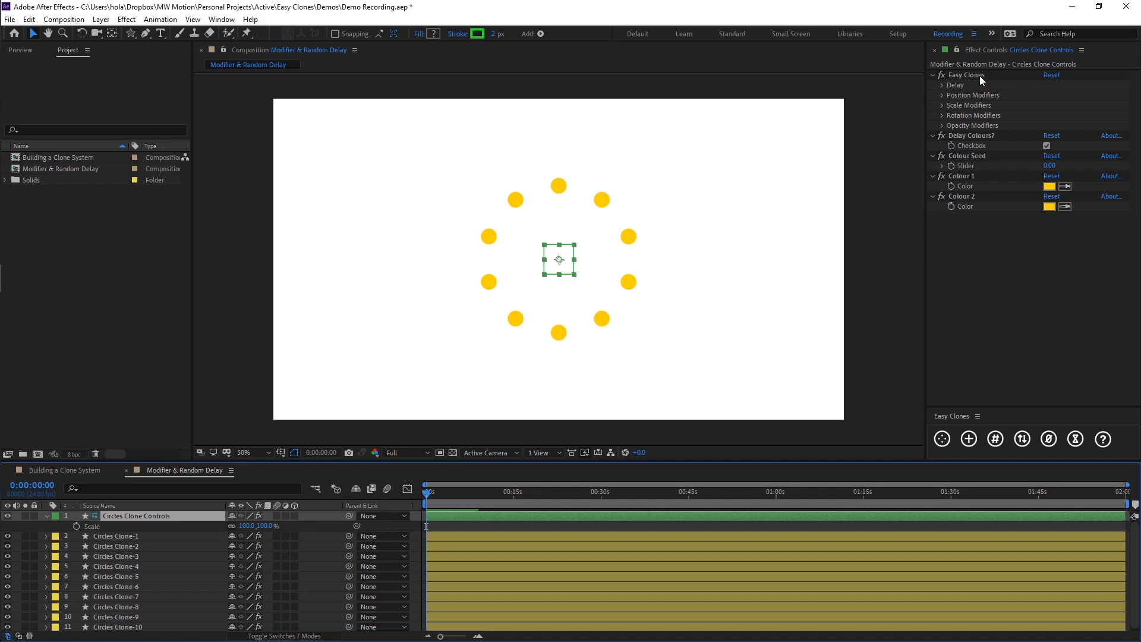
click(327, 520)
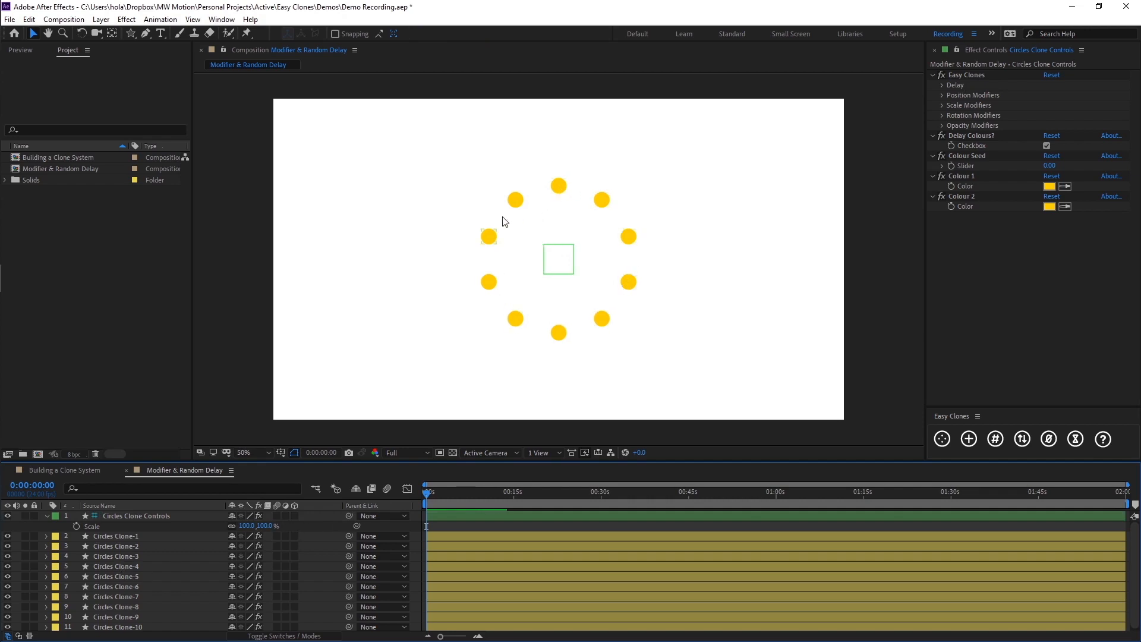
Animate the Circles Clone Controls scale from 0% at the first frame to 100% at about frame 10.
click(141, 536)
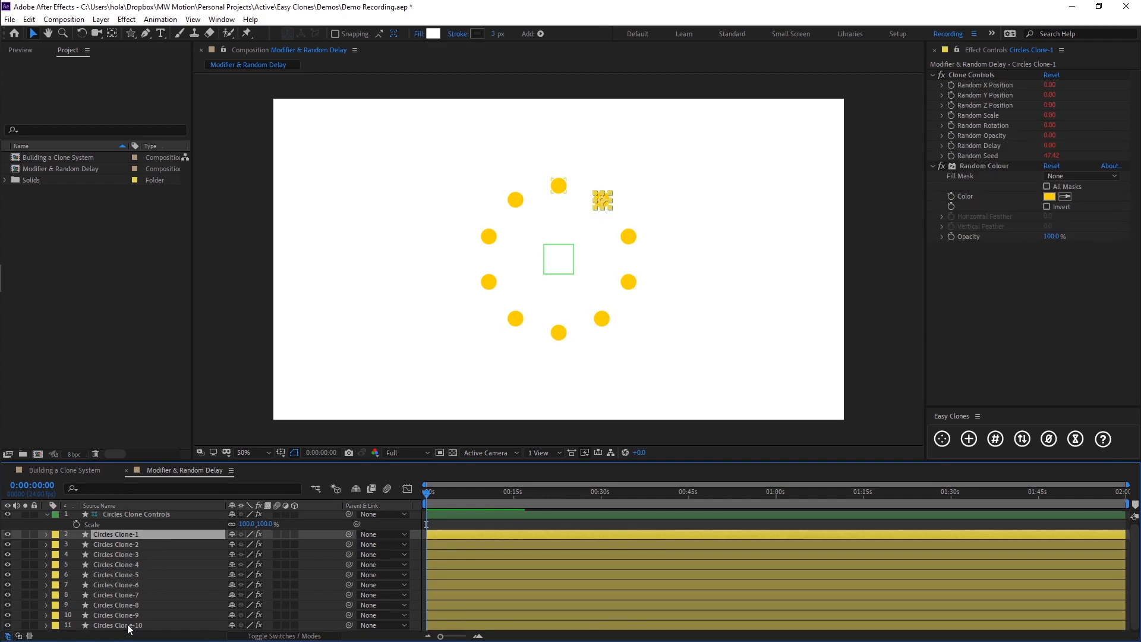
scroll(140, 519, up, 1)
click(141, 516)
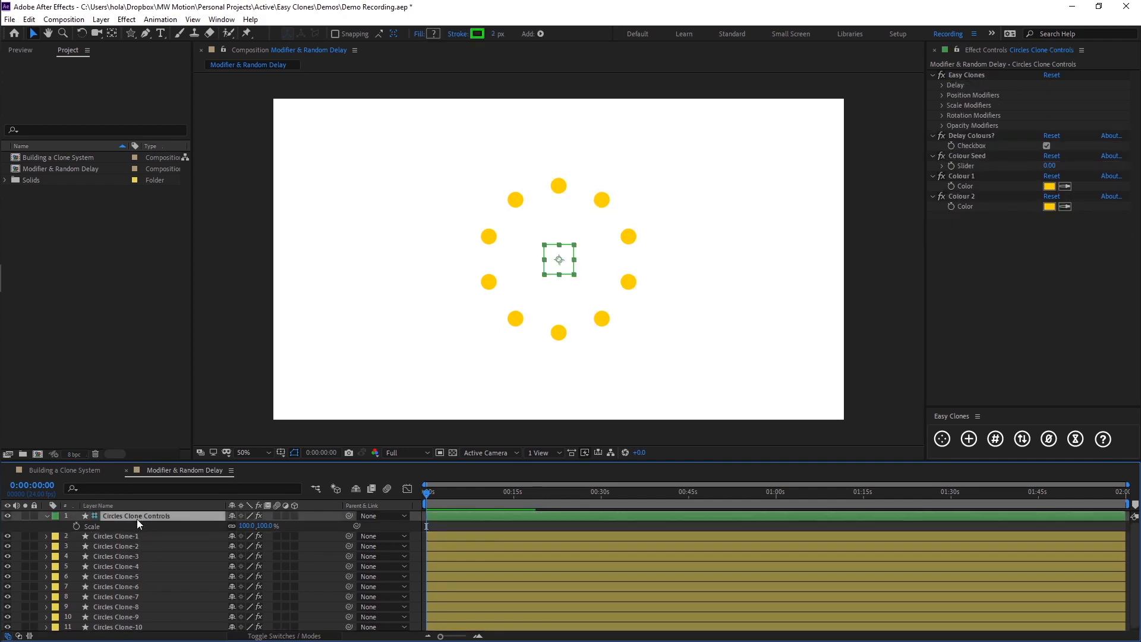
click(76, 526)
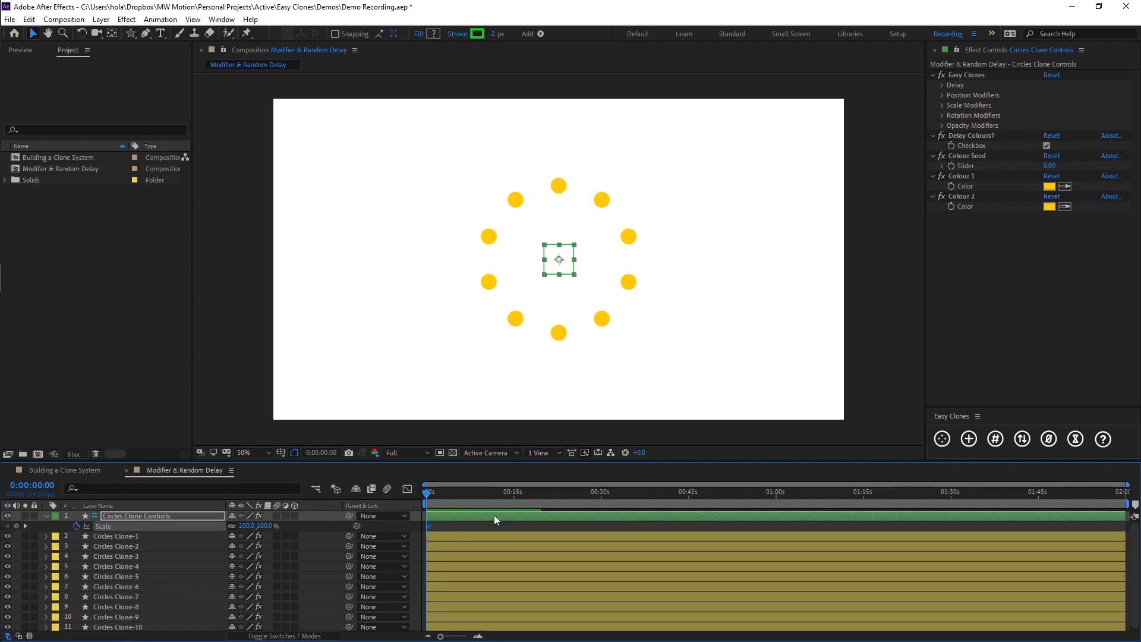
alt+scroll(495, 515, up, 5)
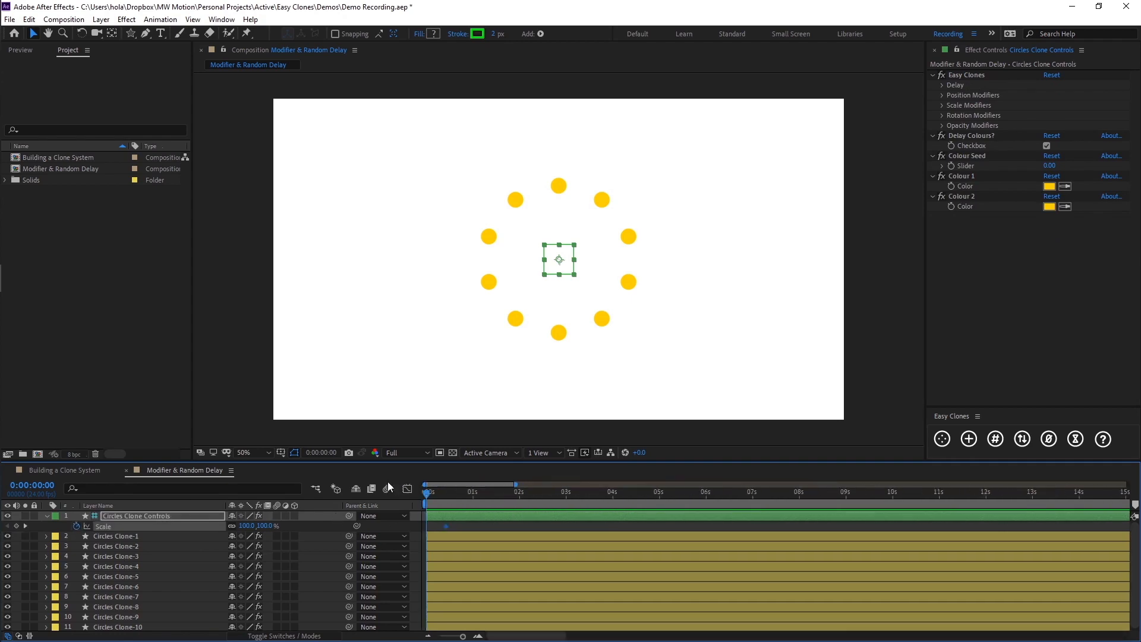
alt+scroll(449, 528, up, 2)
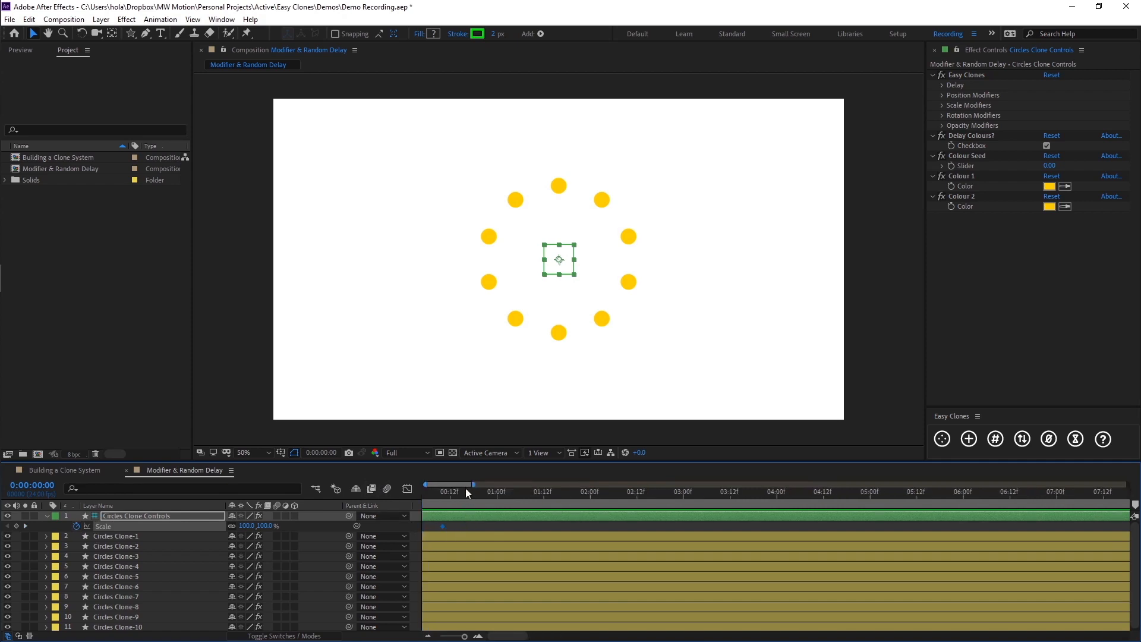
click(263, 526)
text(0)
key(Return)
click(490, 529)
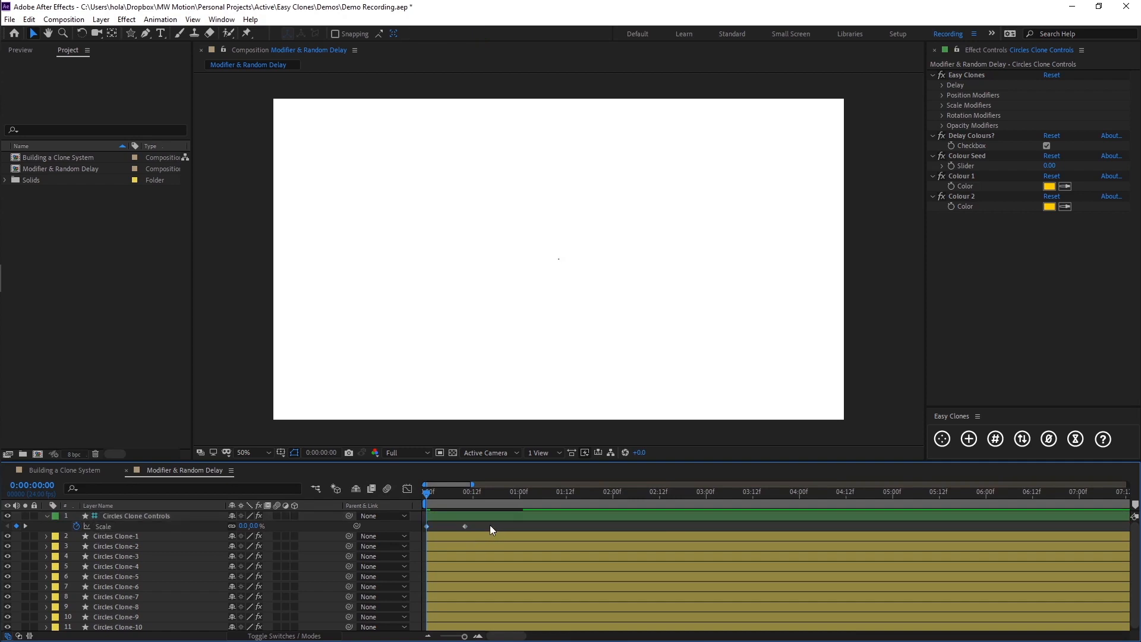
Apply easing to the 100% Scale keyframe of the clone controller in the graph editor.
click(407, 489)
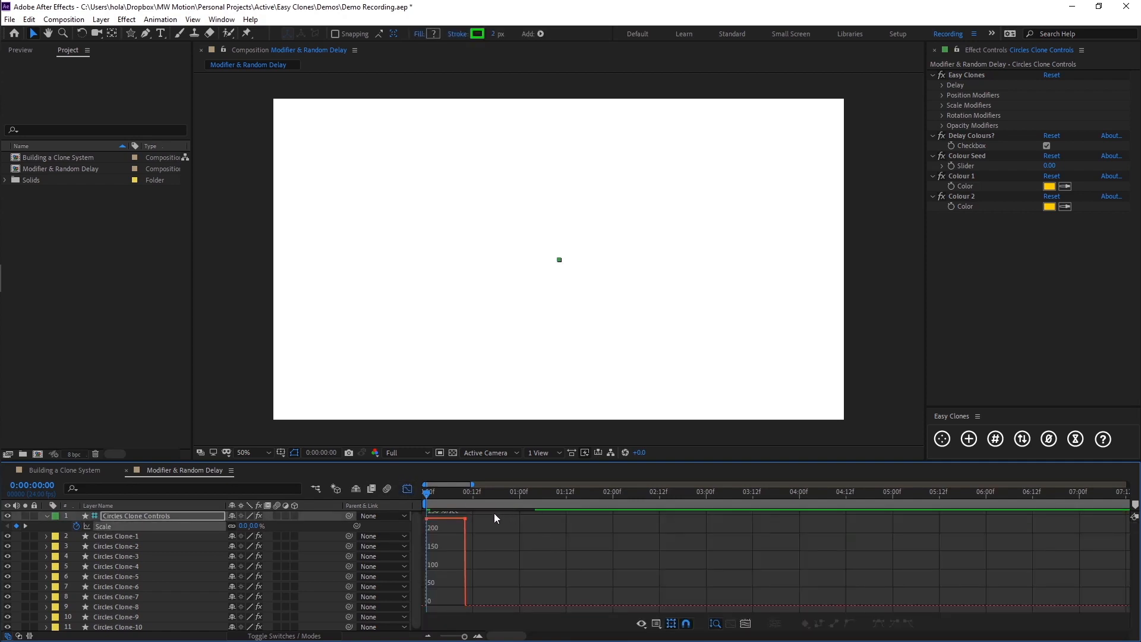
click(893, 623)
click(407, 489)
click(491, 524)
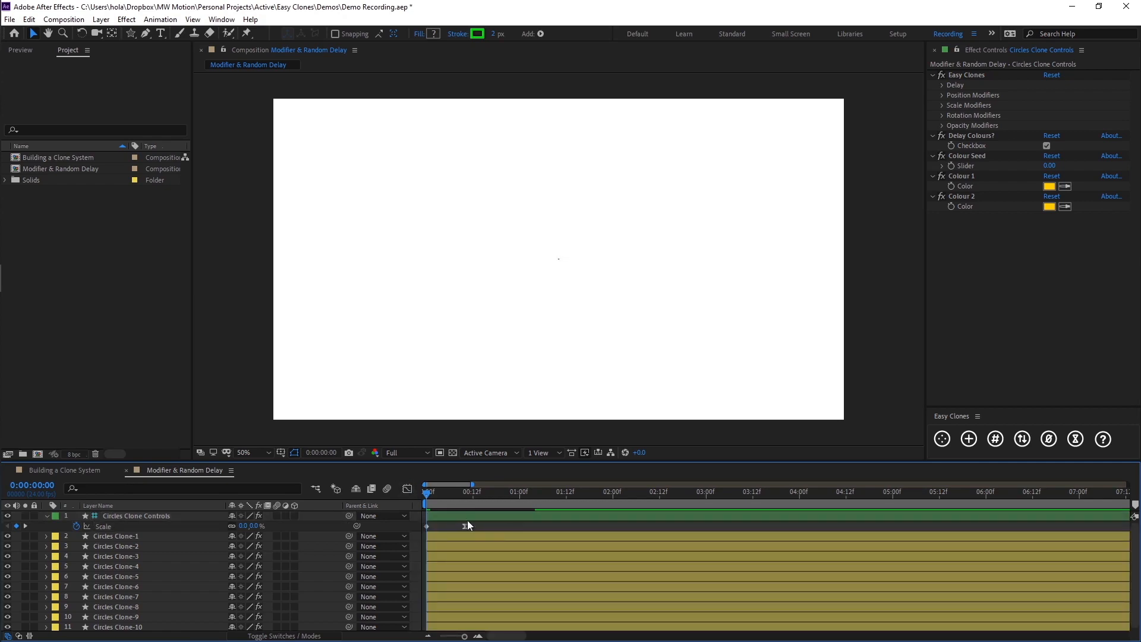
Place the topmost circle's clone layer first in the clone stack and renumber all ten clones in layer order.
drag(427, 492, 531, 494)
click(558, 189)
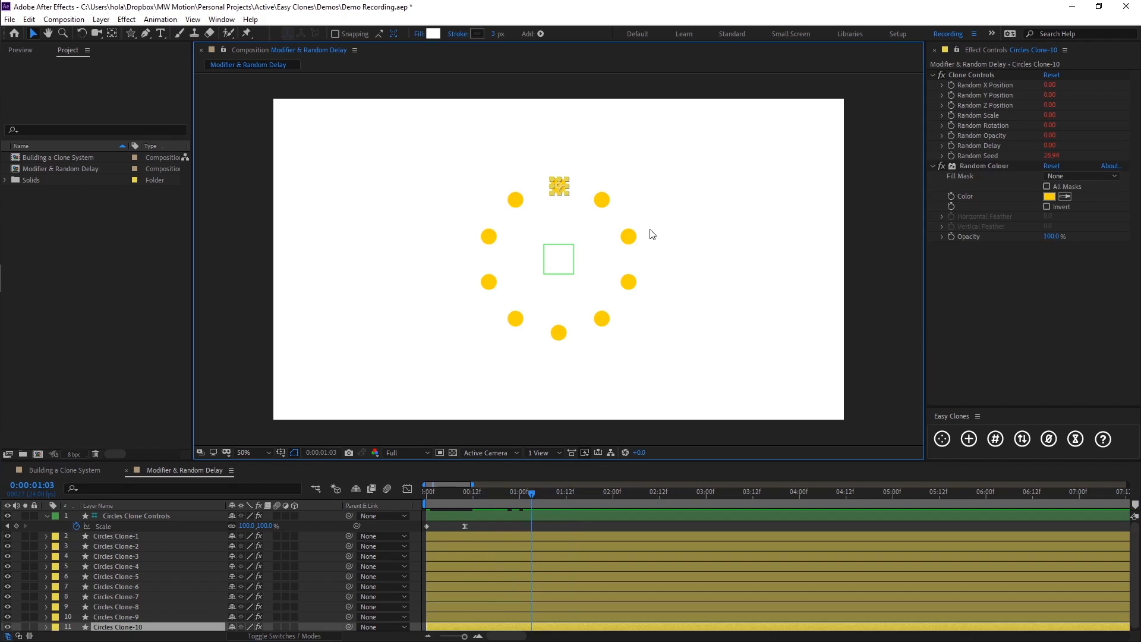
drag(138, 628, 137, 533)
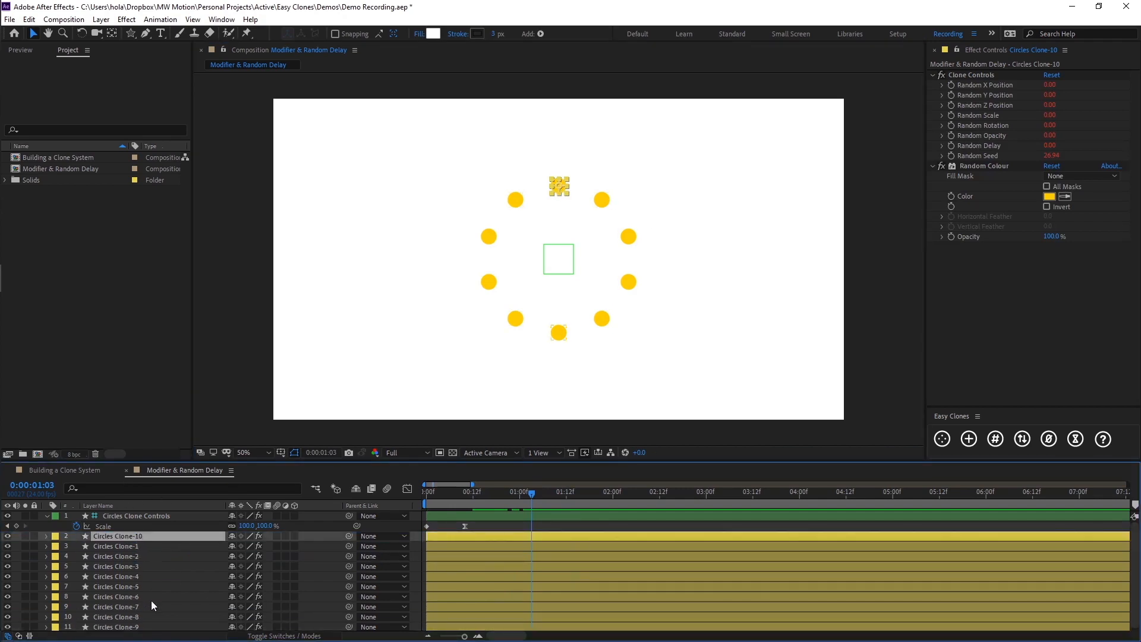
shift+click(144, 623)
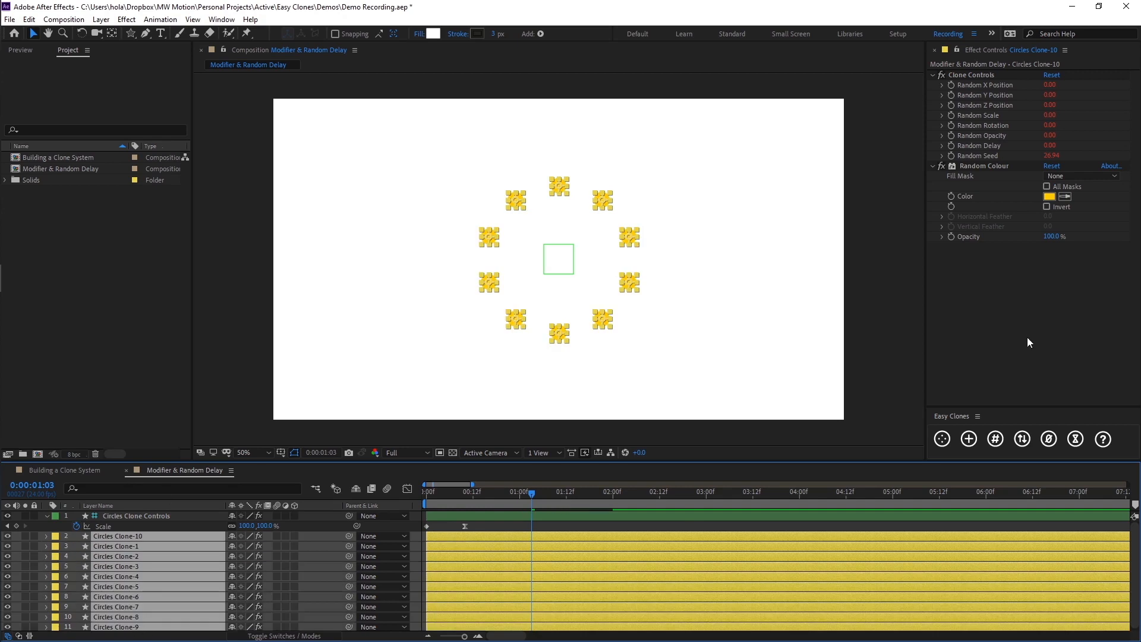
click(996, 439)
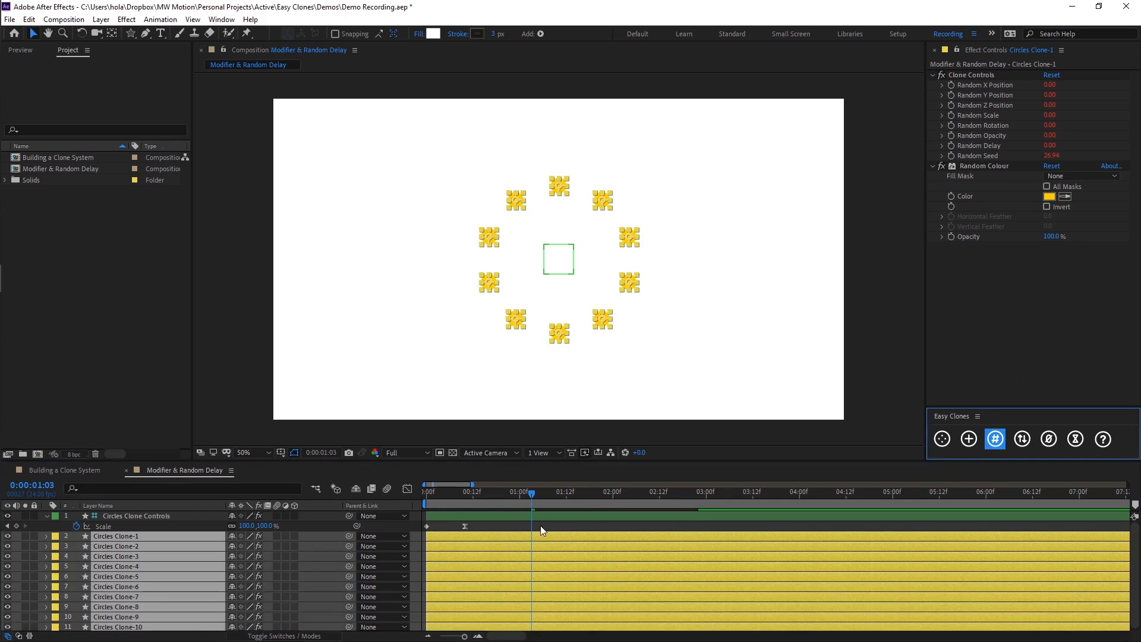
click(540, 526)
mouse_move(440, 495)
mouse_down()
mouse_move(405, 491)
mouse_move(462, 492)
mouse_up()
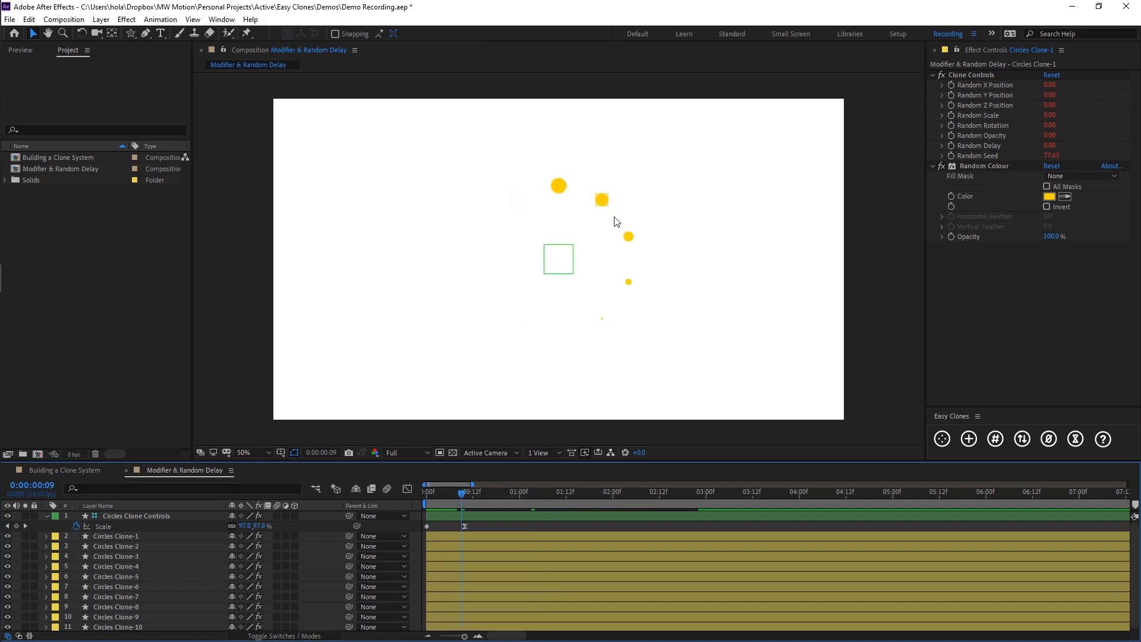
Add keyframes at 0:00:02:01 for the controller's left, right, up, down, near and far position limits.
drag(461, 491, 616, 490)
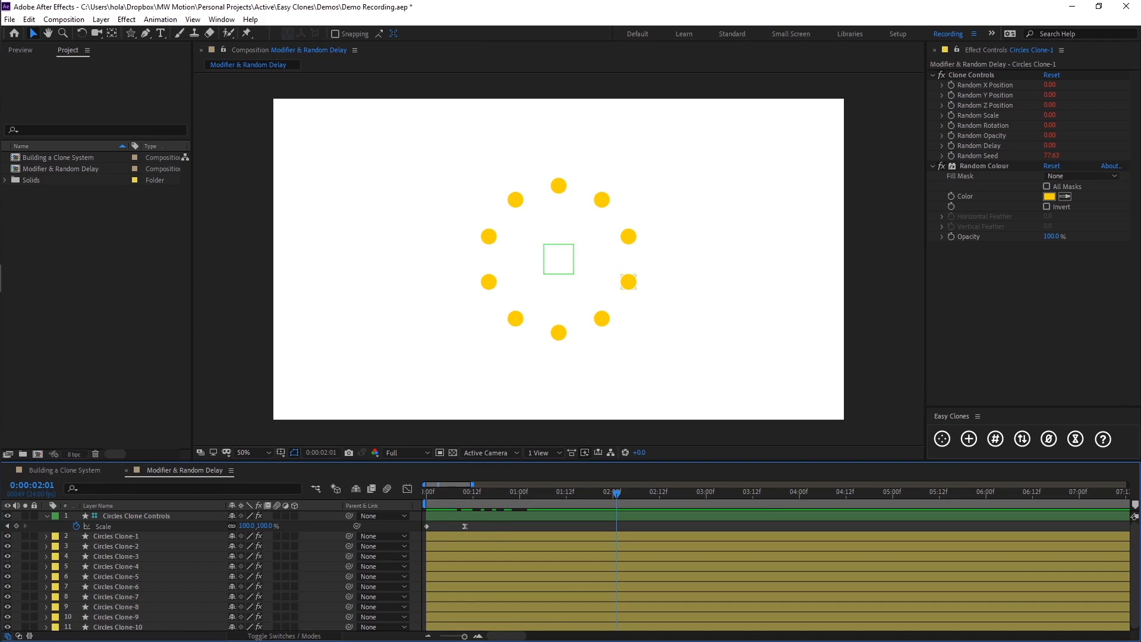
click(161, 515)
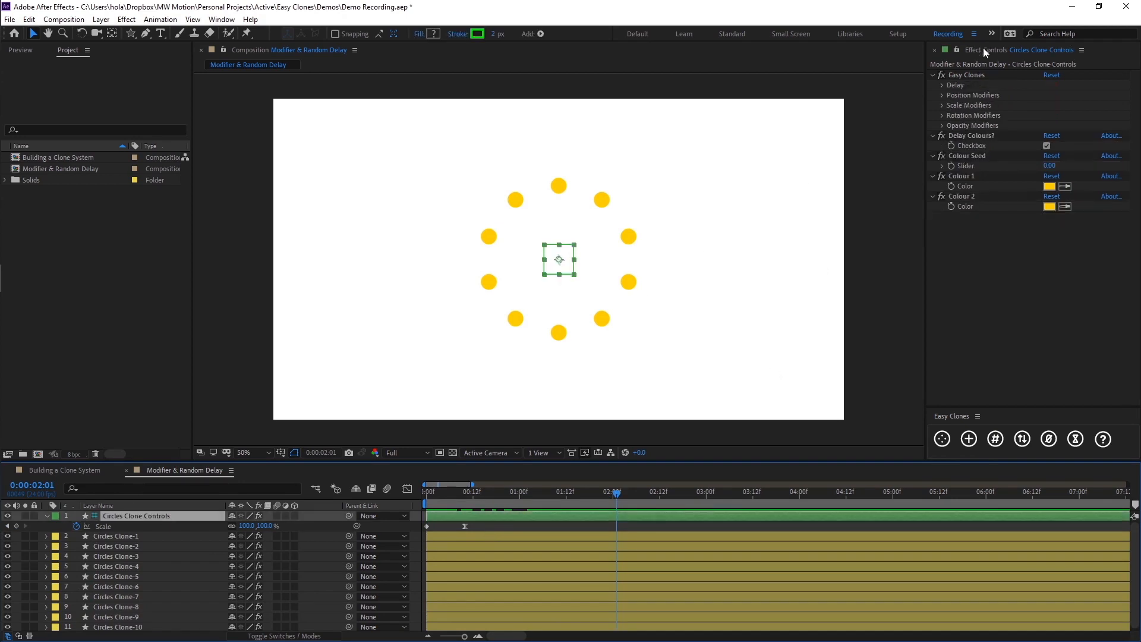
click(943, 95)
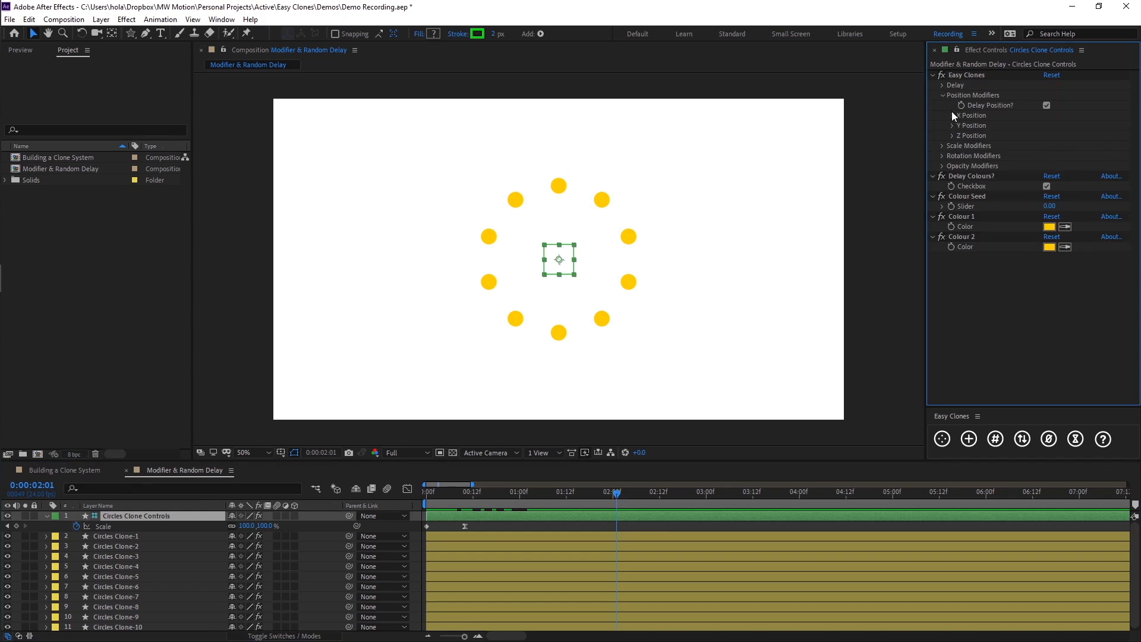
click(953, 115)
click(953, 176)
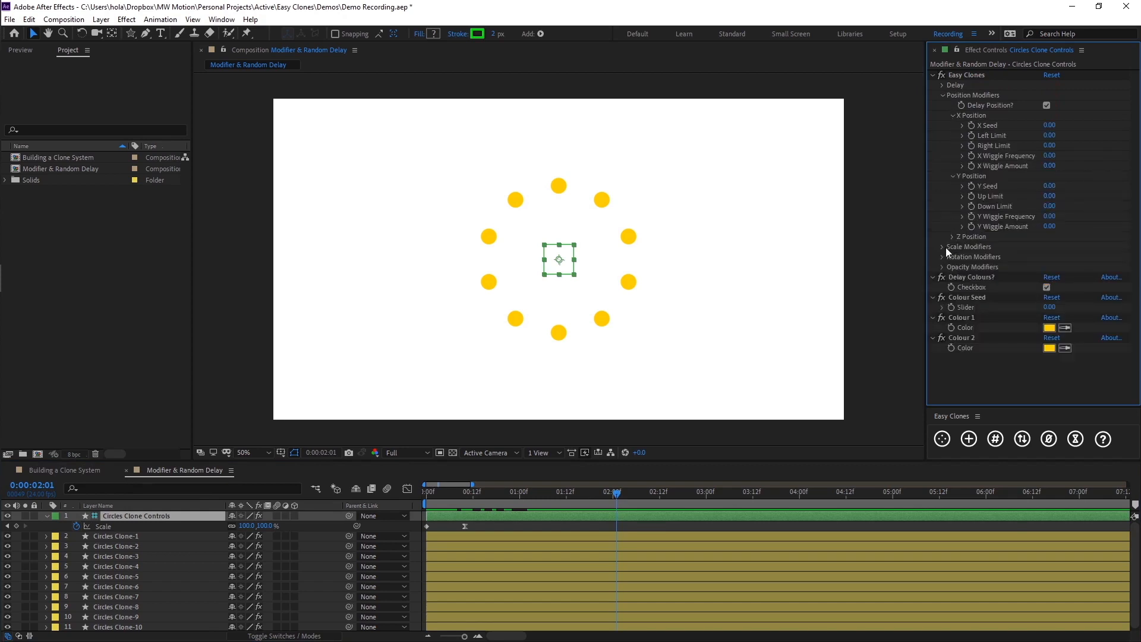
click(953, 236)
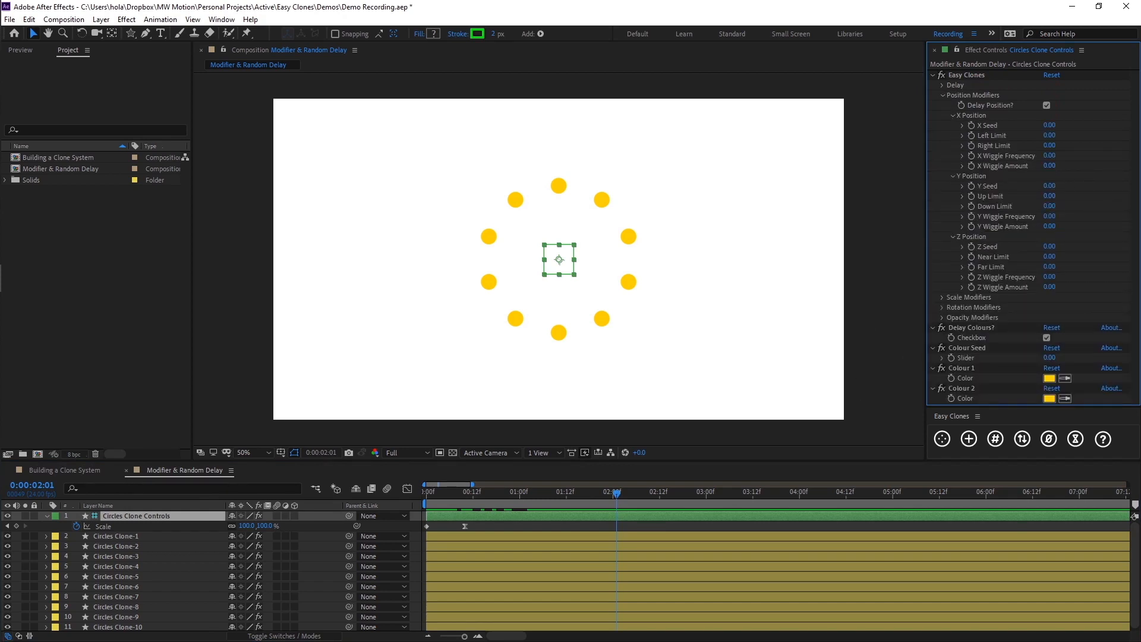
click(972, 263)
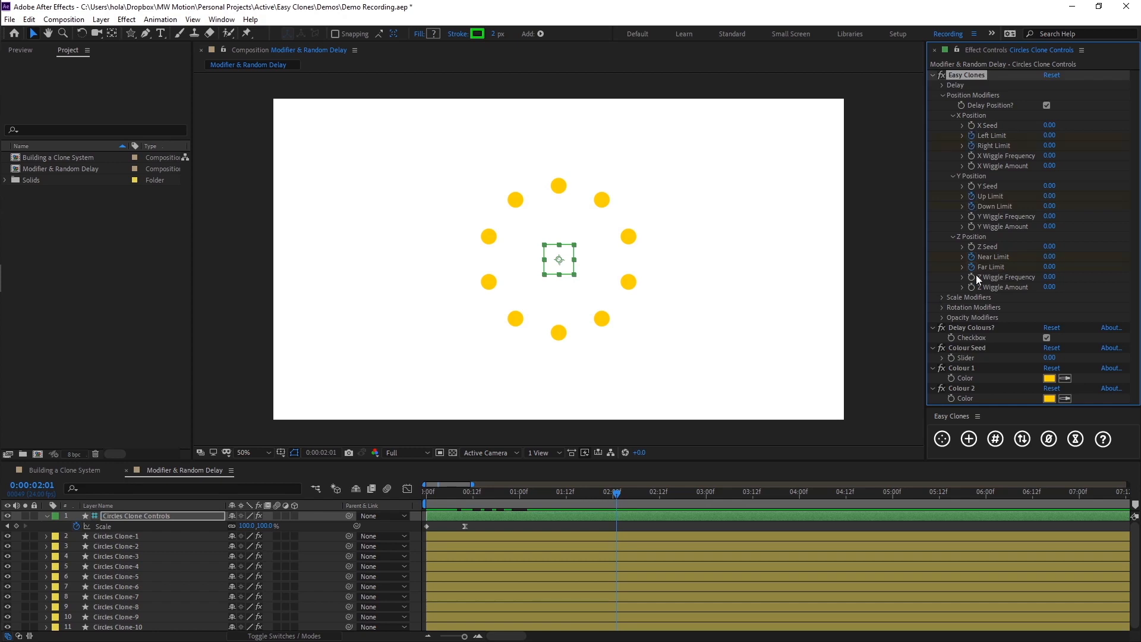
click(943, 298)
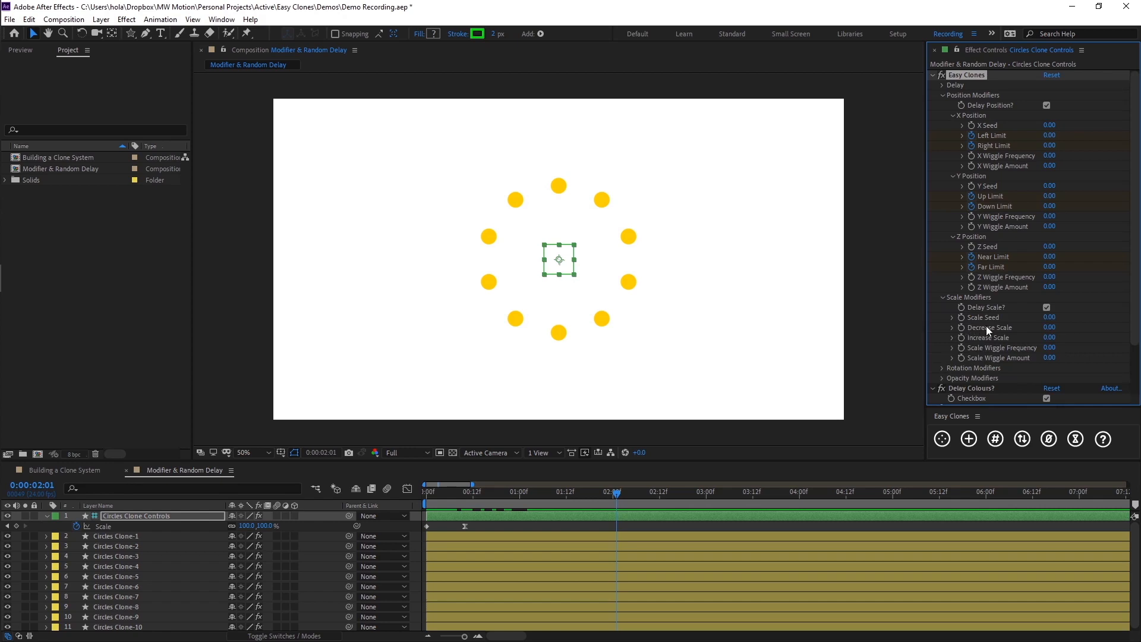
click(942, 296)
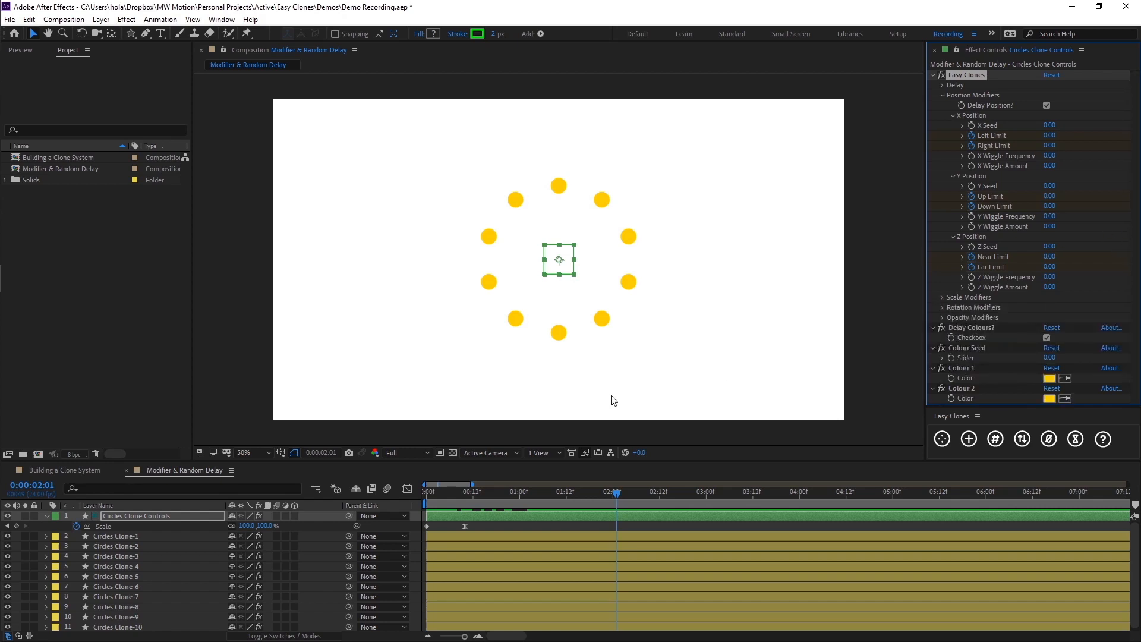
Move all six position limit keyframes to 0:00:01:00 and return the current time to 0:00:00:00.
key(u)
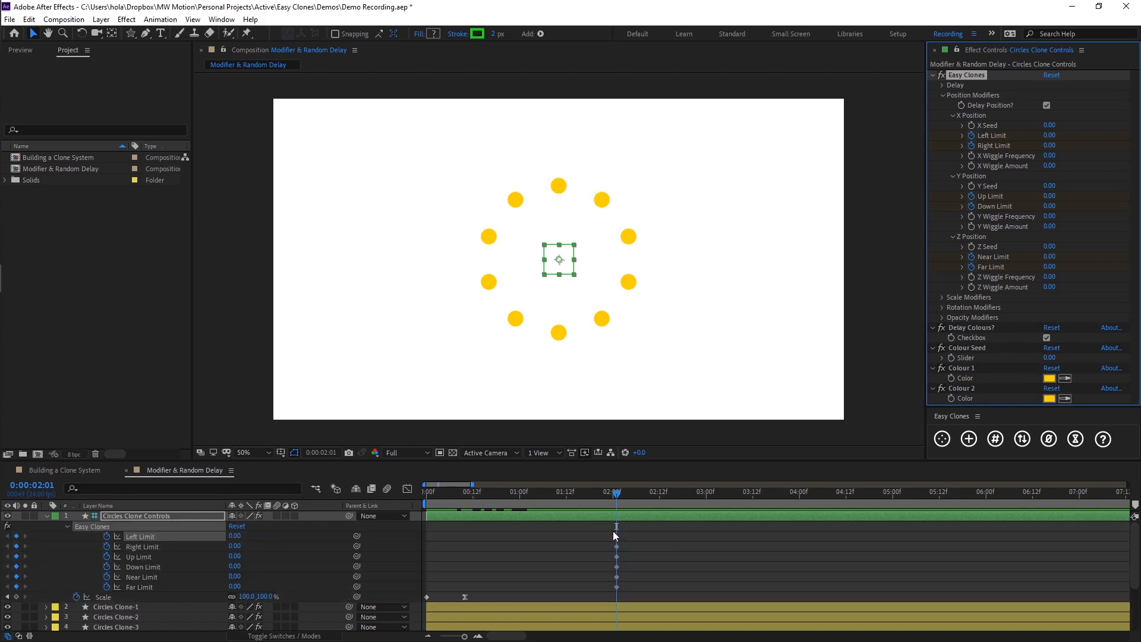
drag(646, 545, 594, 589)
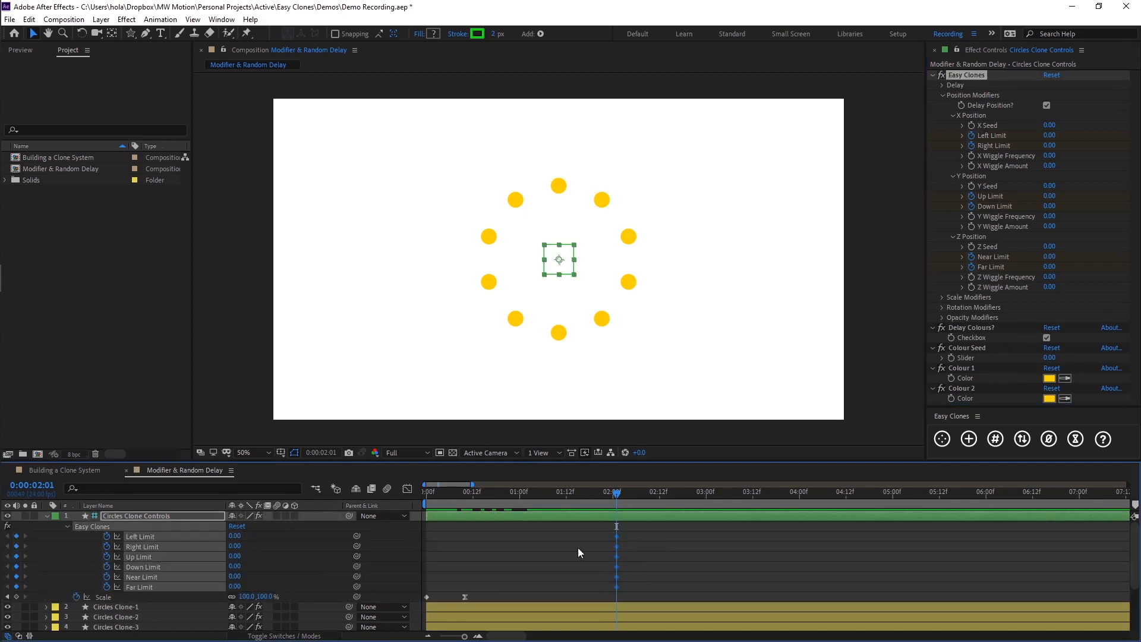
click(520, 493)
drag(617, 536, 521, 542)
click(554, 544)
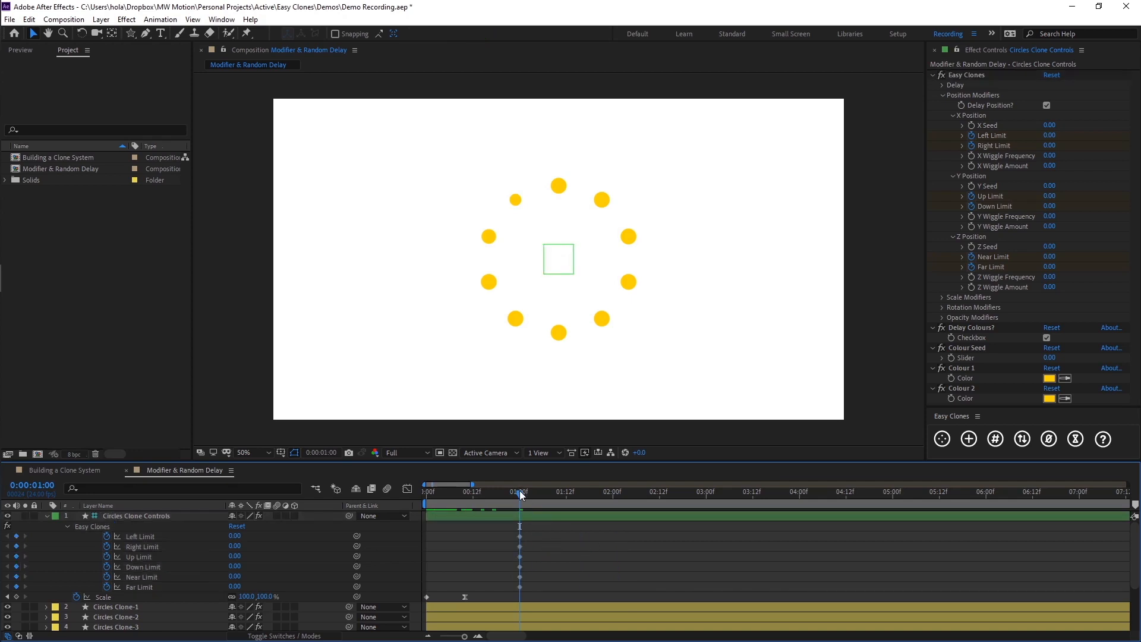
drag(516, 491, 412, 497)
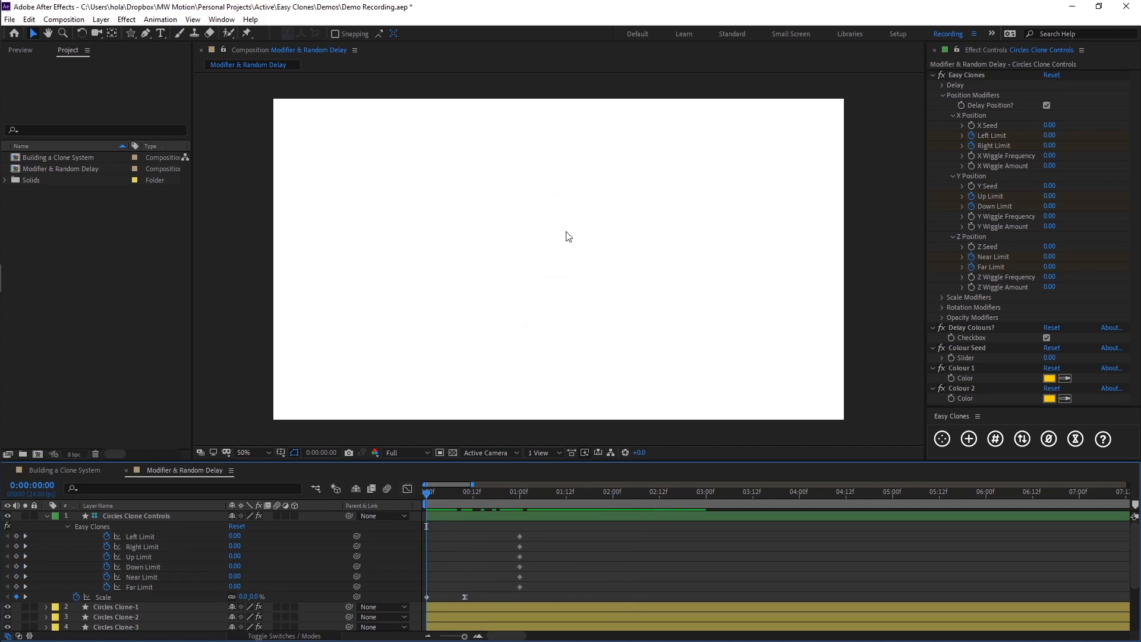
At the start of the timeline, set the clone controller's X position limits to -1000 left and 1000 right.
click(235, 535)
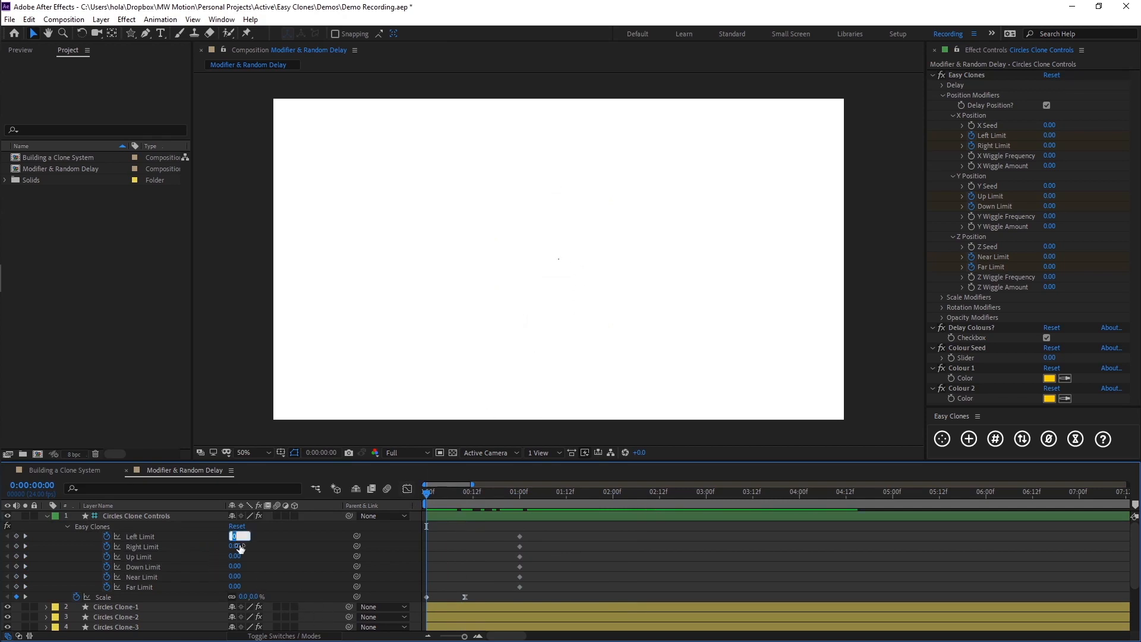
text(-1000)
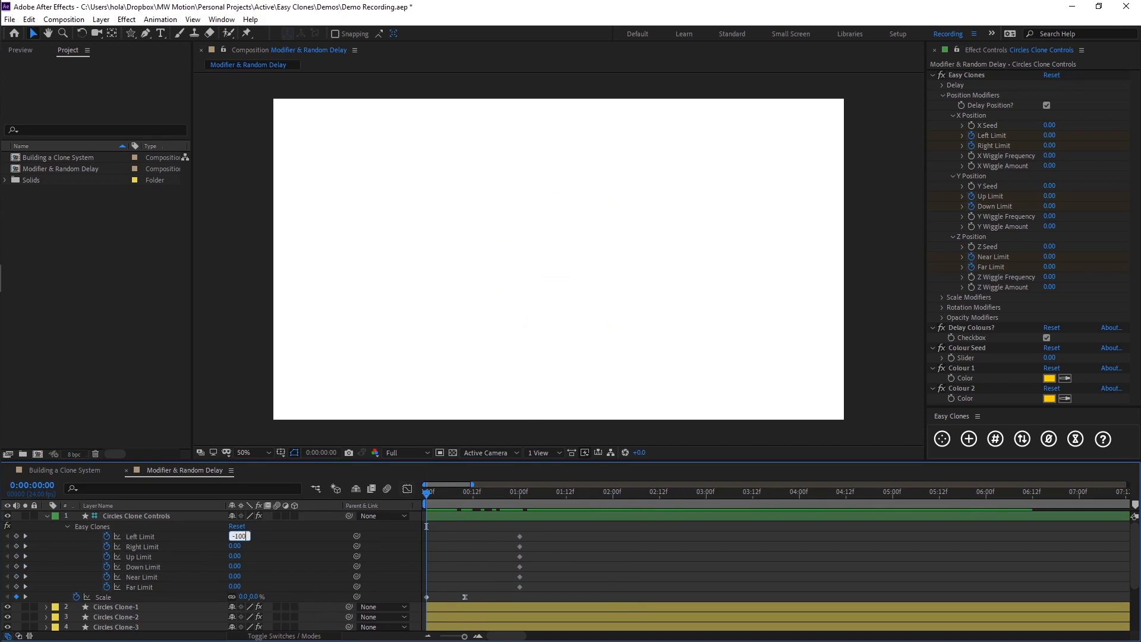
key(Return)
click(234, 545)
text(1000)
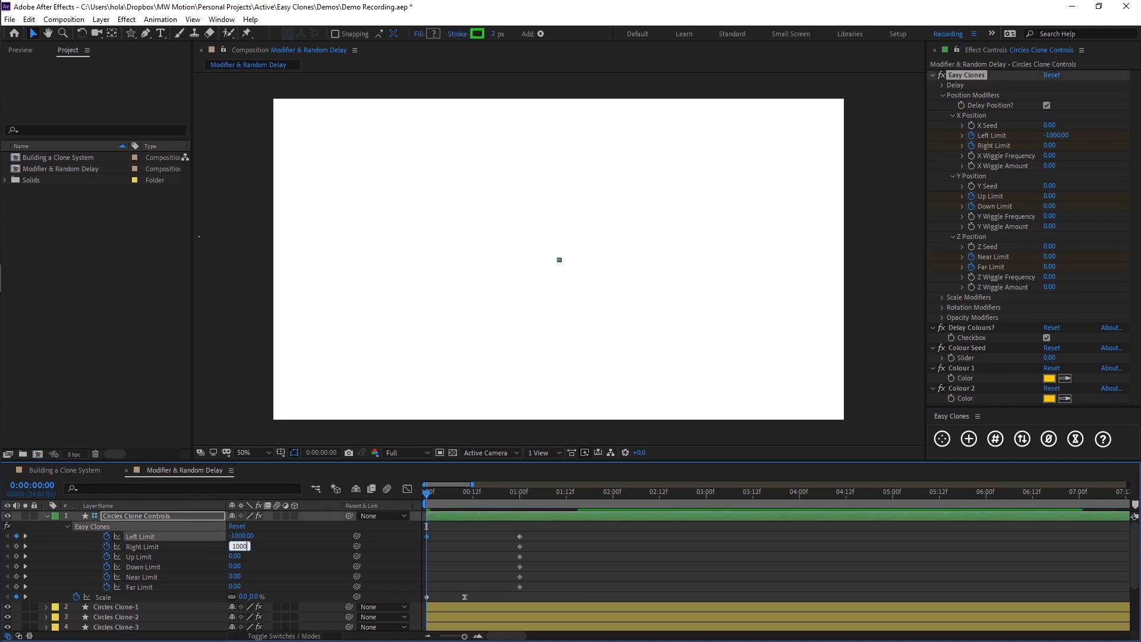
key(Return)
Set the controller's Y position limits at the first frame to -1000 up and 1000 down.
click(234, 556)
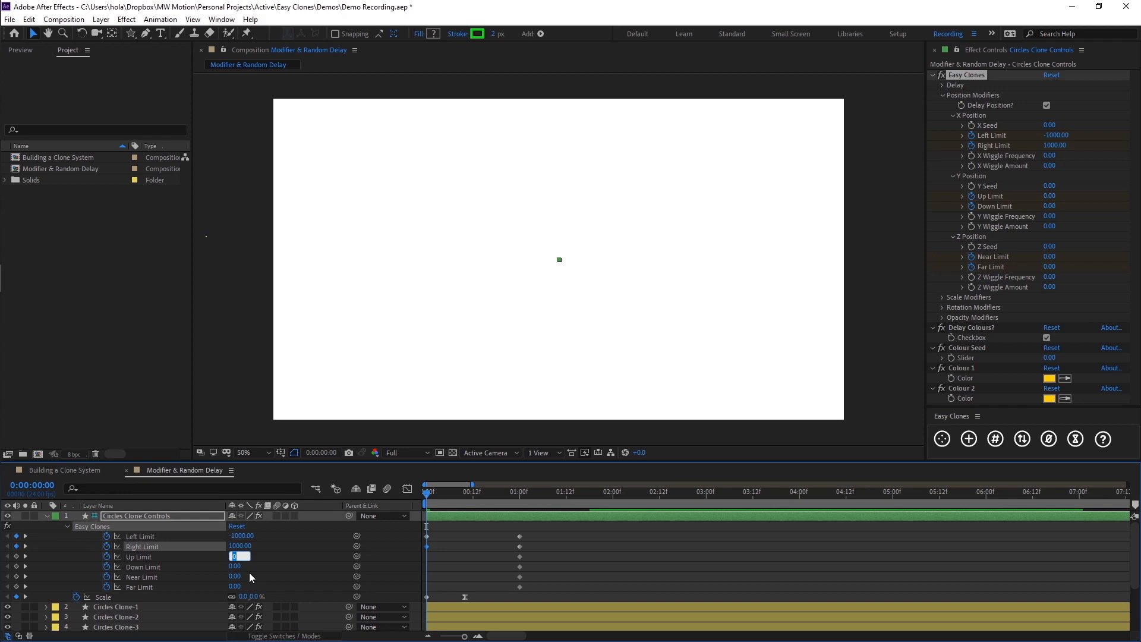
text(-111)
key(BackSpace)
key(BackSpace)
text(000)
key(Return)
click(242, 566)
text(10)
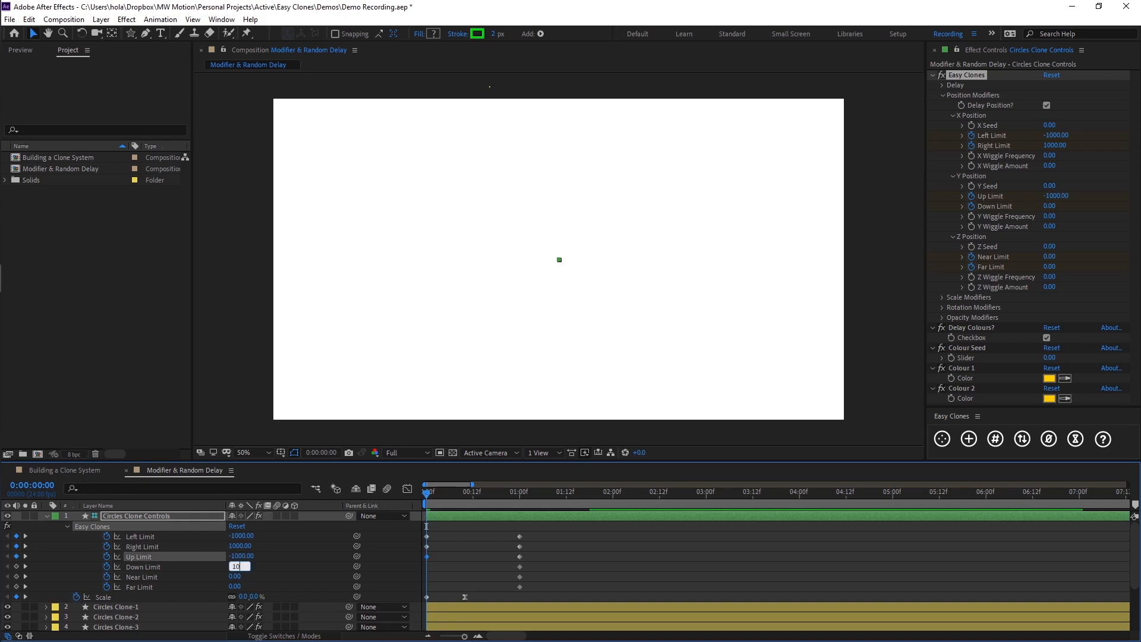
text(00)
key(Return)
Set the controller's Z position limits at the first frame to -1000 near and 1000 far.
click(236, 576)
text(-1000)
key(Return)
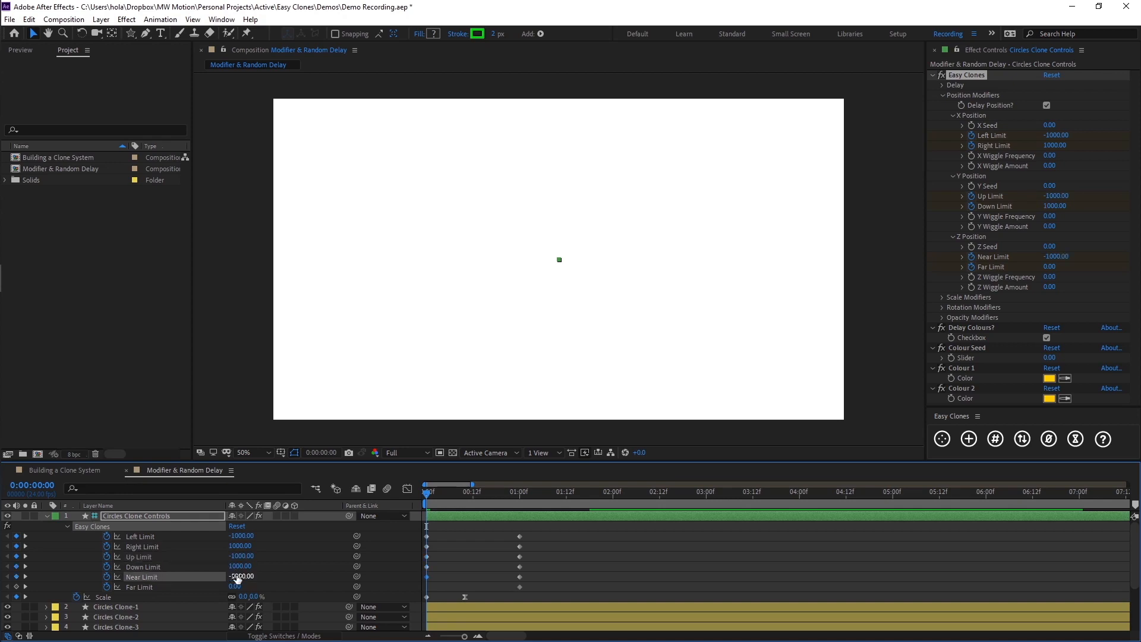
click(236, 587)
text(1000)
key(Return)
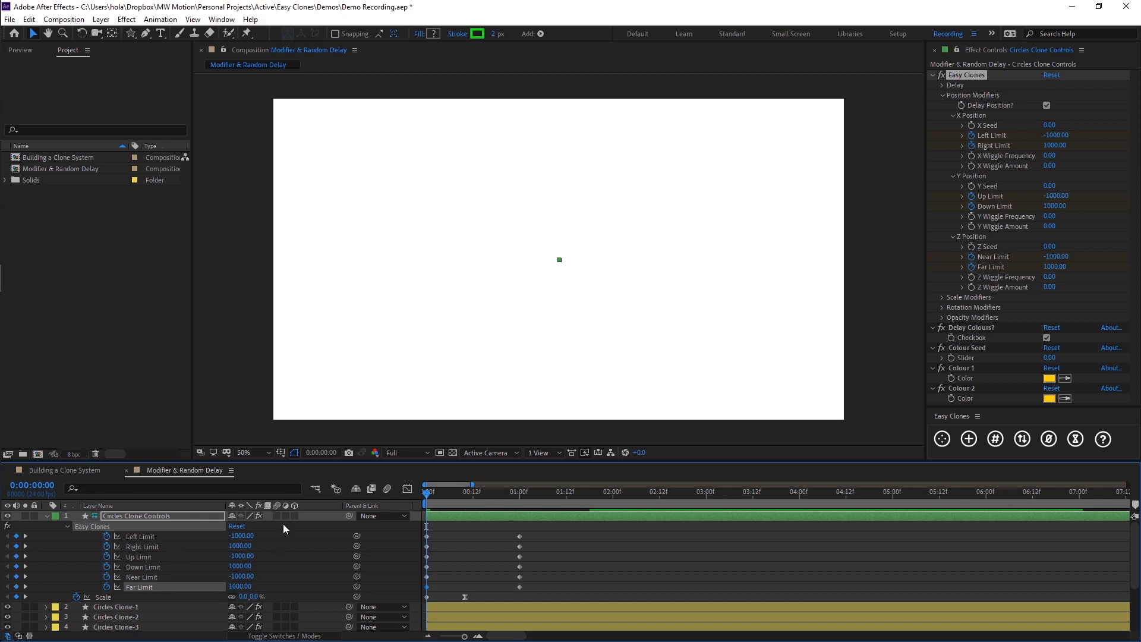
Make all ten layers from Circles Clone-1 to Circles Clone-10 three-dimensional.
scroll(170, 559, down, 3)
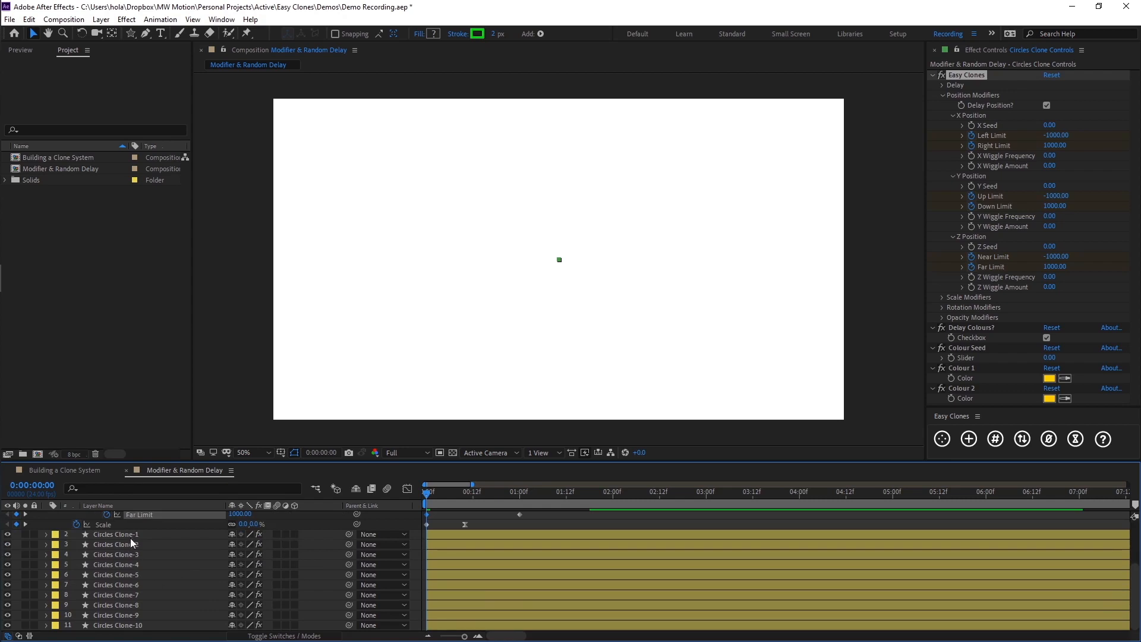
click(130, 535)
scroll(134, 605, up, 3)
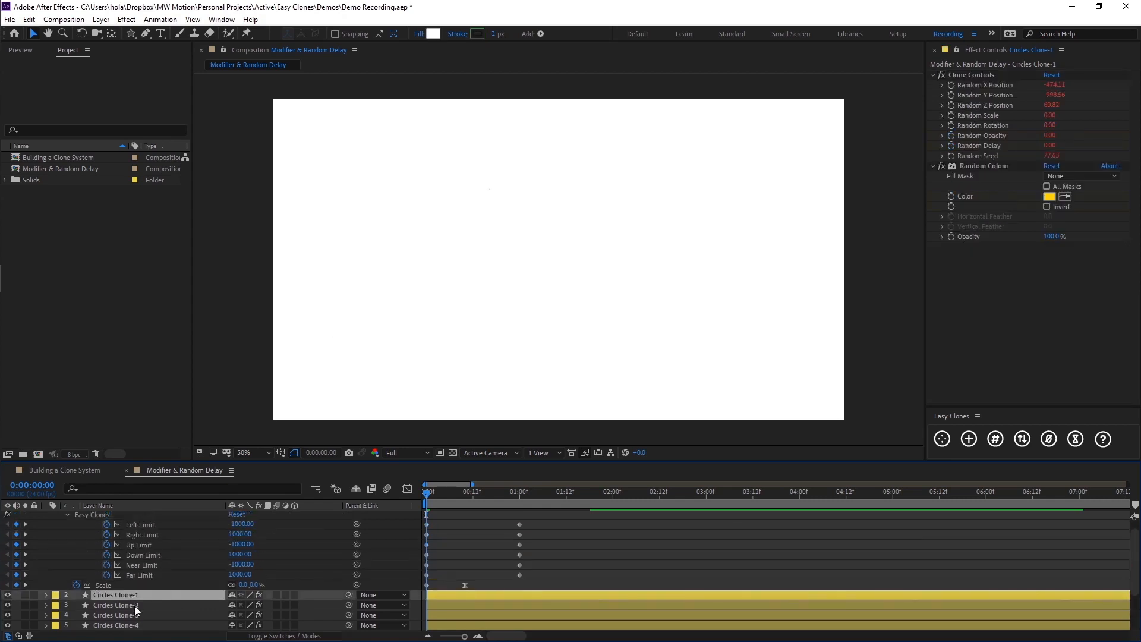
scroll(134, 605, down, 3)
shift+click(136, 625)
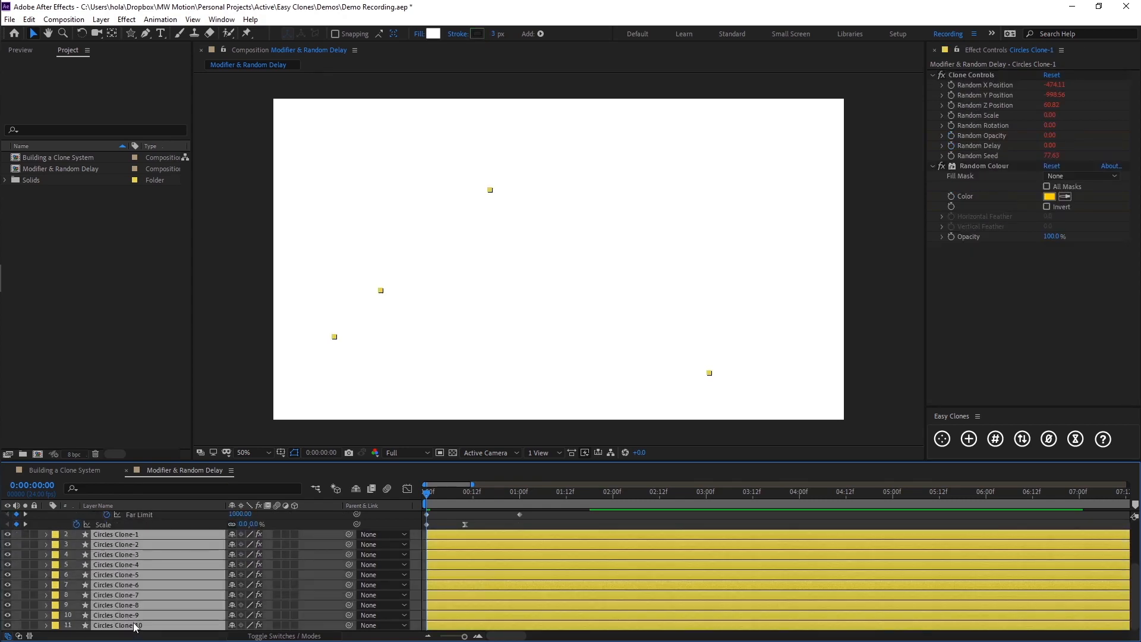
click(294, 534)
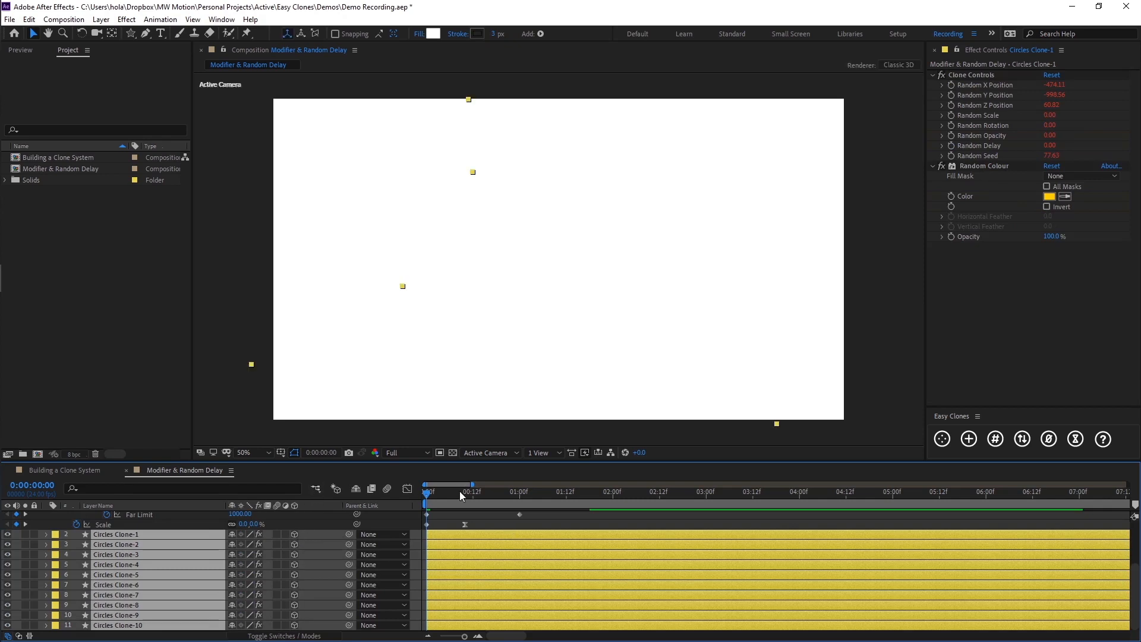
click(544, 524)
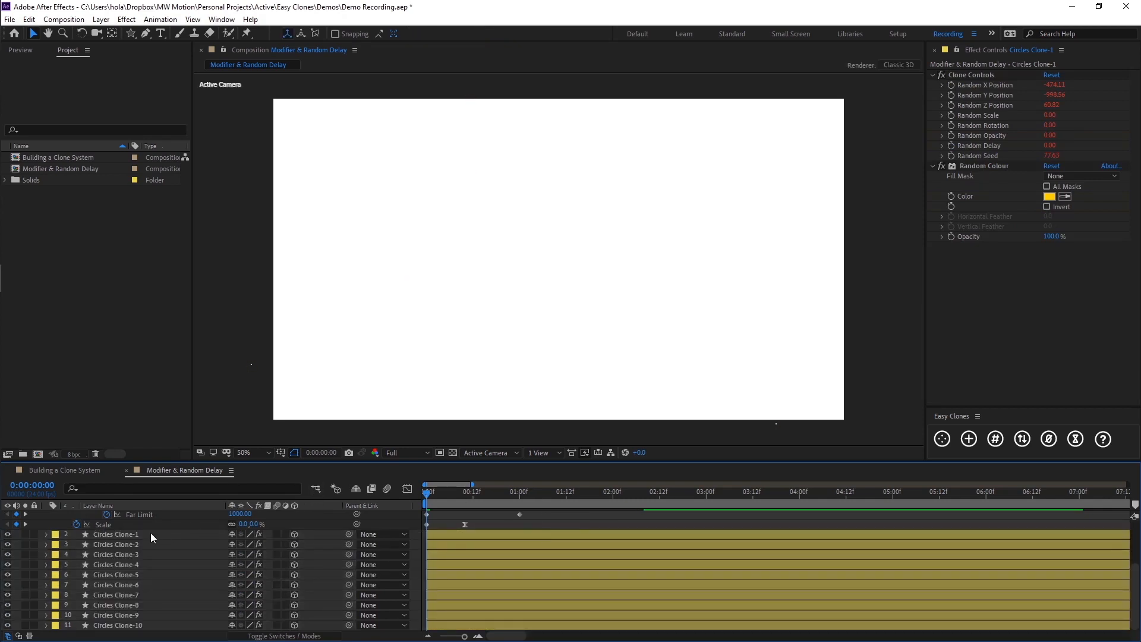
Show the composition in two horizontal views and zoom out the Top view to see the clones' depth spread.
click(547, 453)
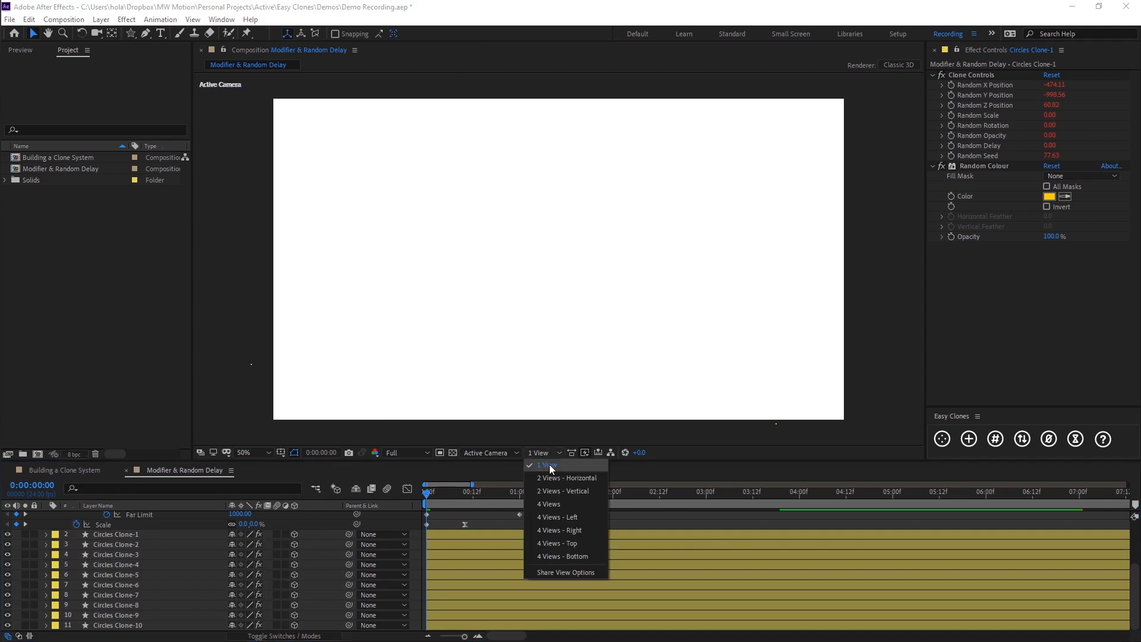
click(551, 478)
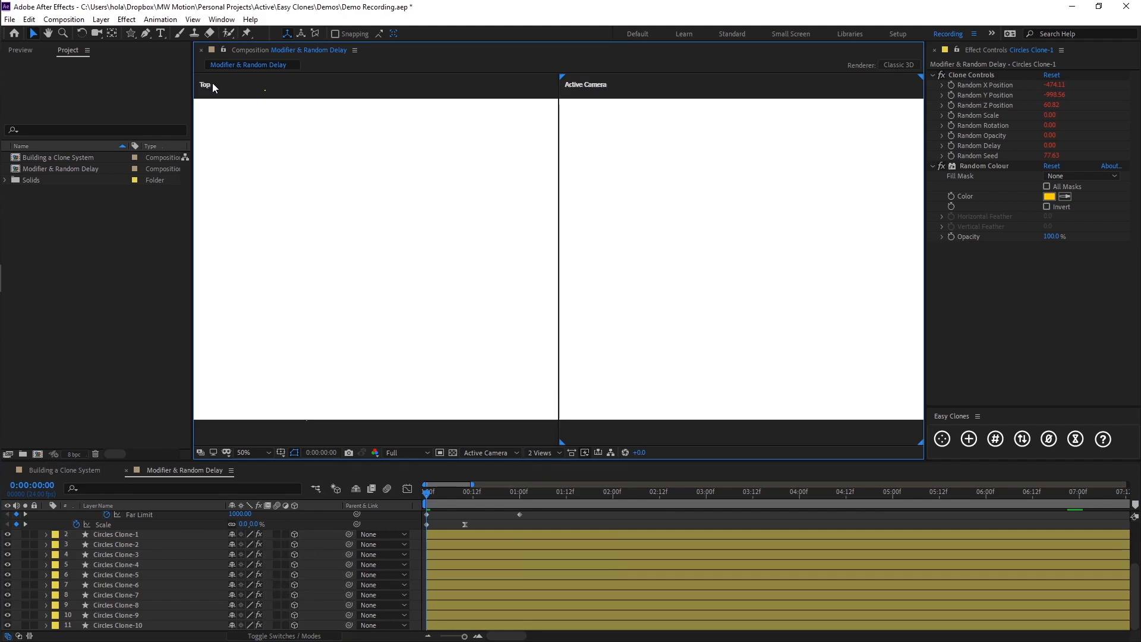
scroll(384, 250, down, 5)
scroll(383, 247, up, 2)
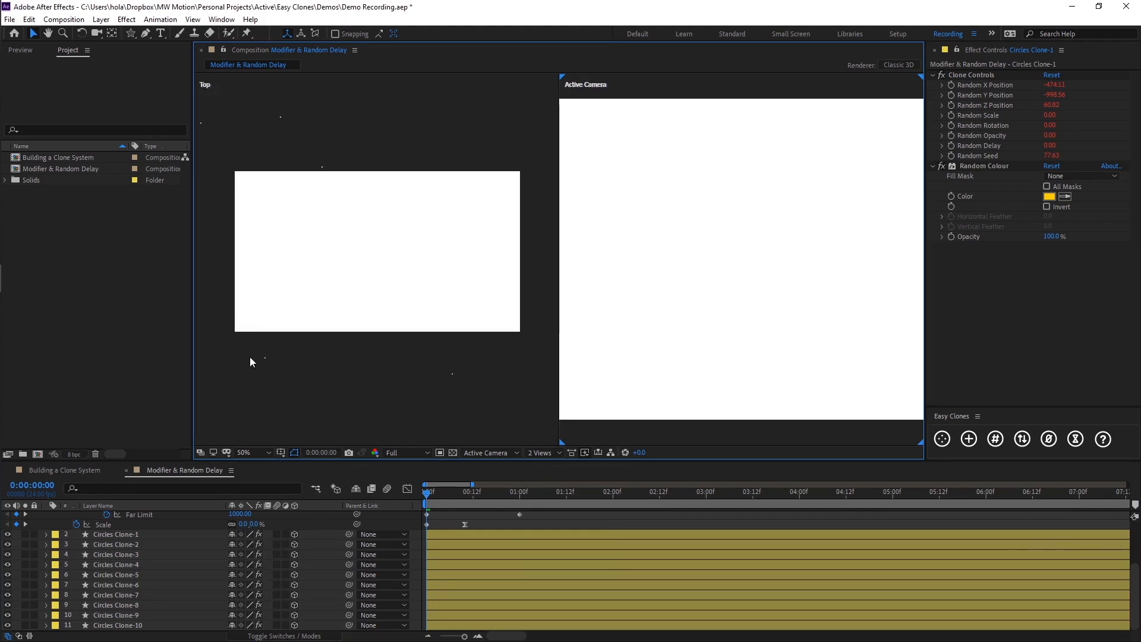
Change the label colour of all ten clone layers to Red.
click(115, 535)
shift+click(128, 625)
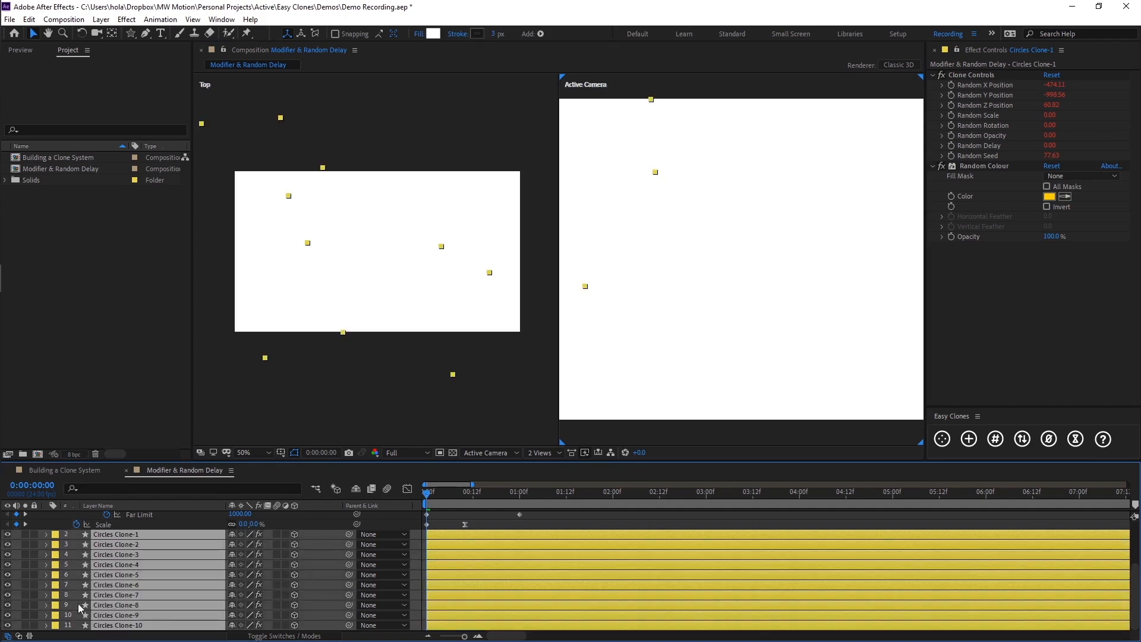
click(53, 538)
click(77, 334)
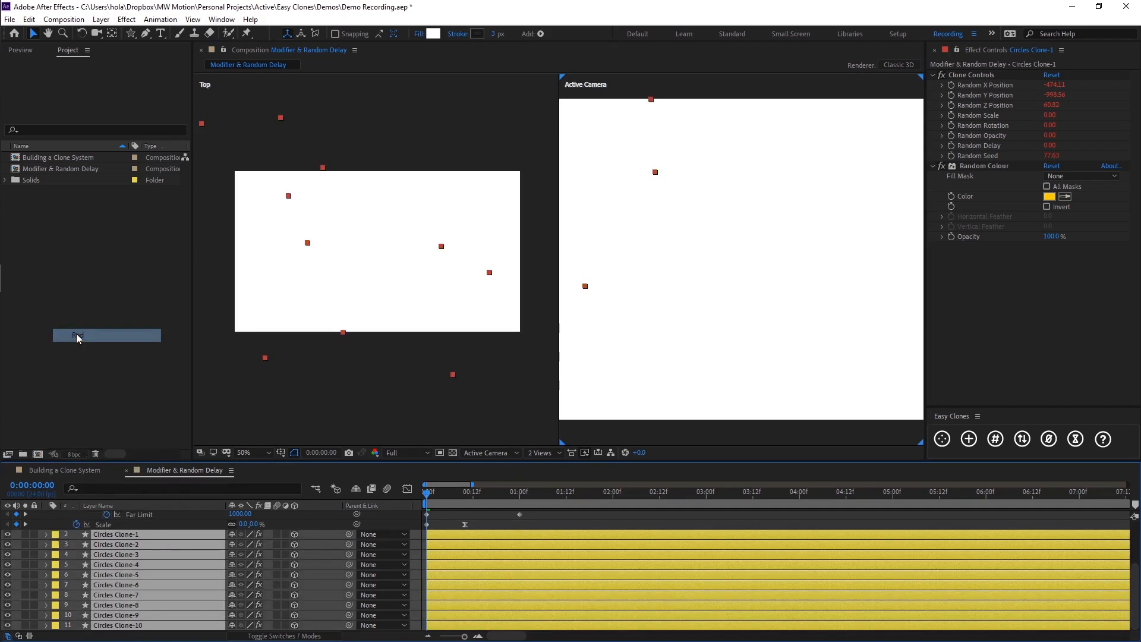
click(449, 519)
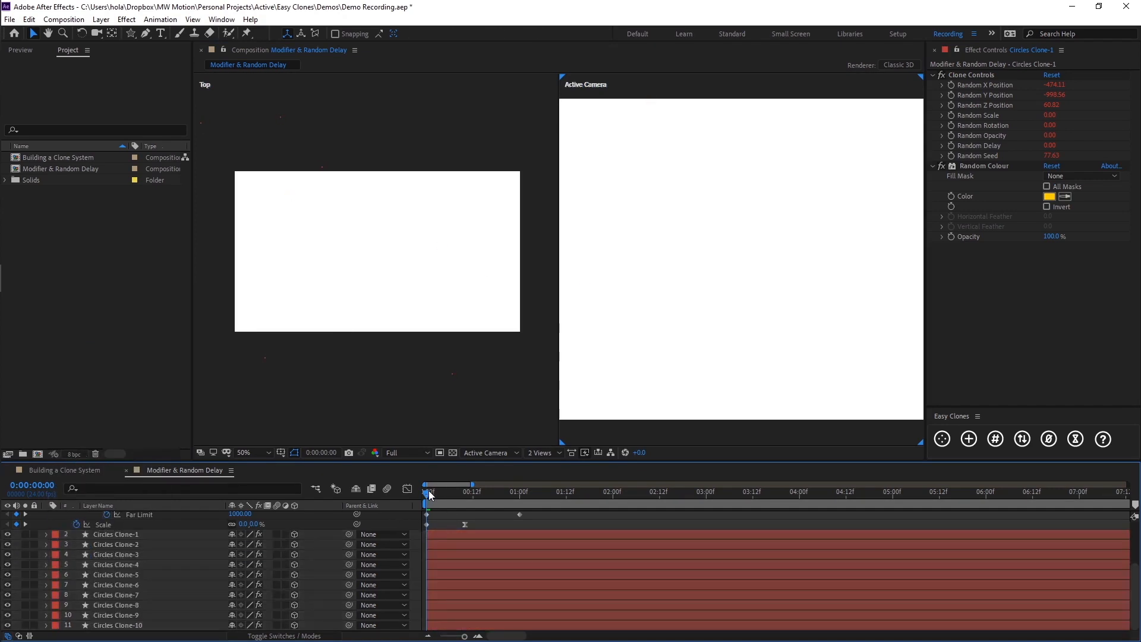
Scrub and play the clone animation in both views, and return the composition to a single view.
drag(430, 494, 469, 496)
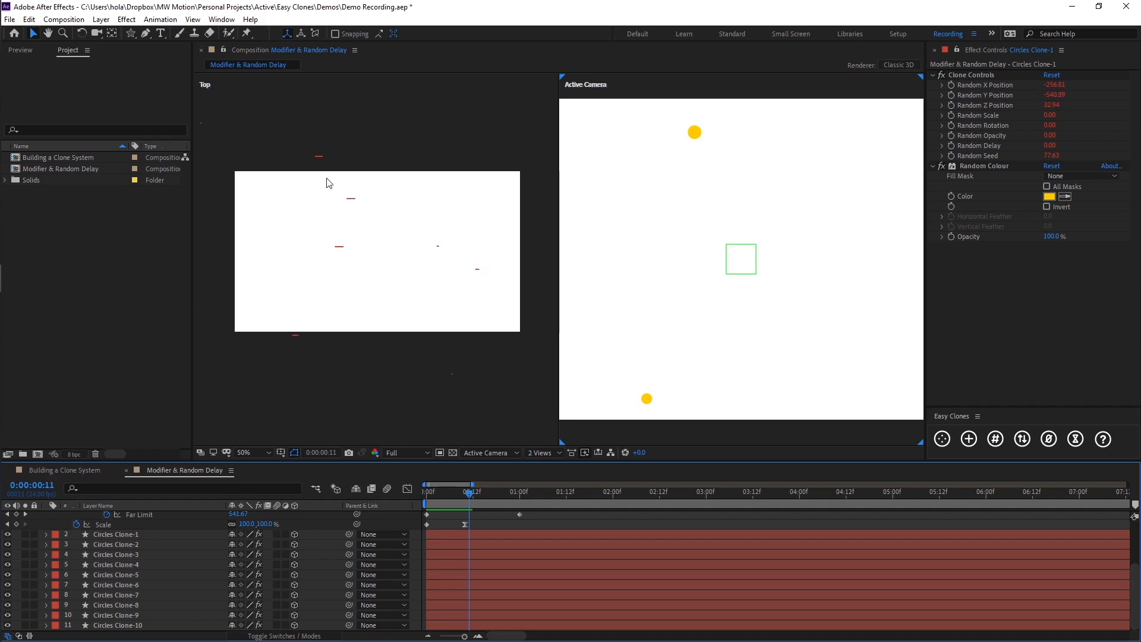
drag(474, 495, 509, 499)
key(space)
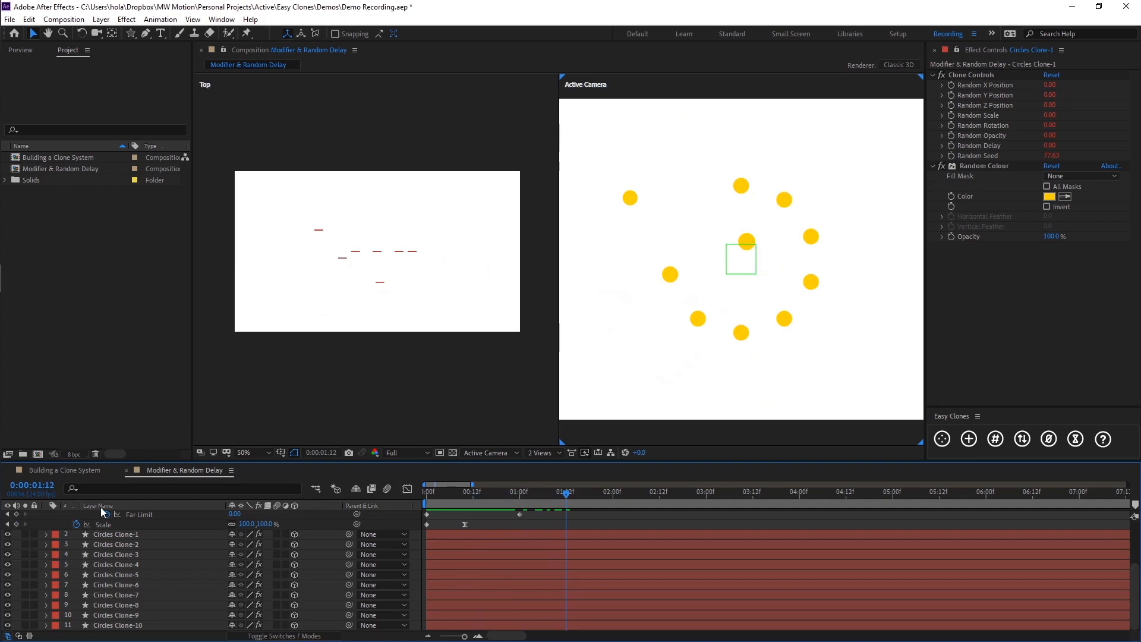
scroll(157, 526, up, 3)
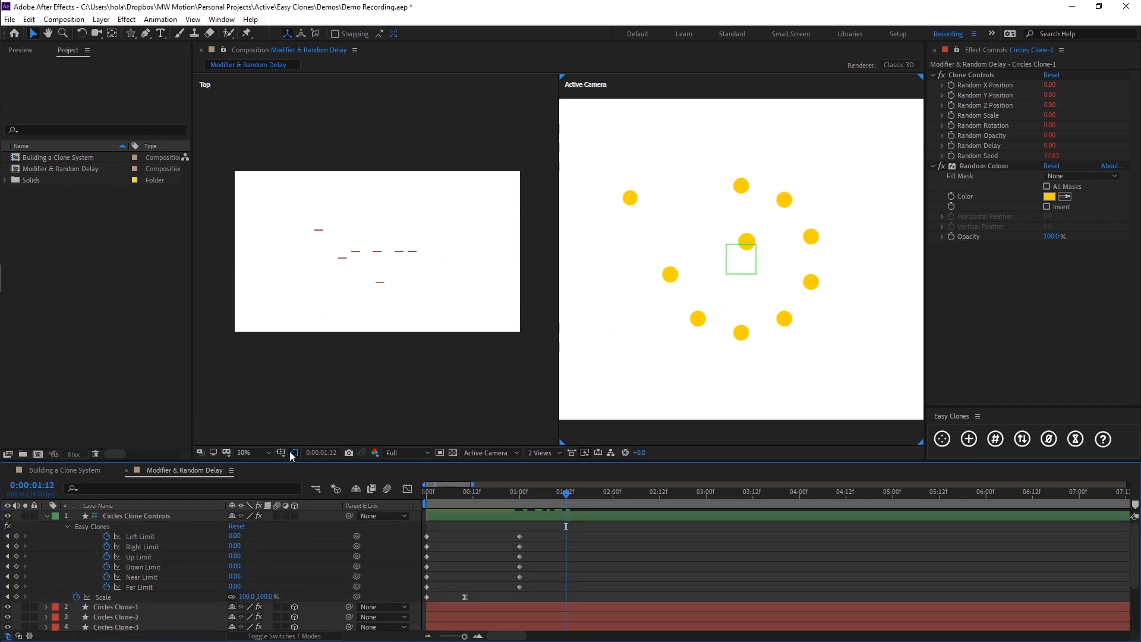
click(541, 451)
click(542, 465)
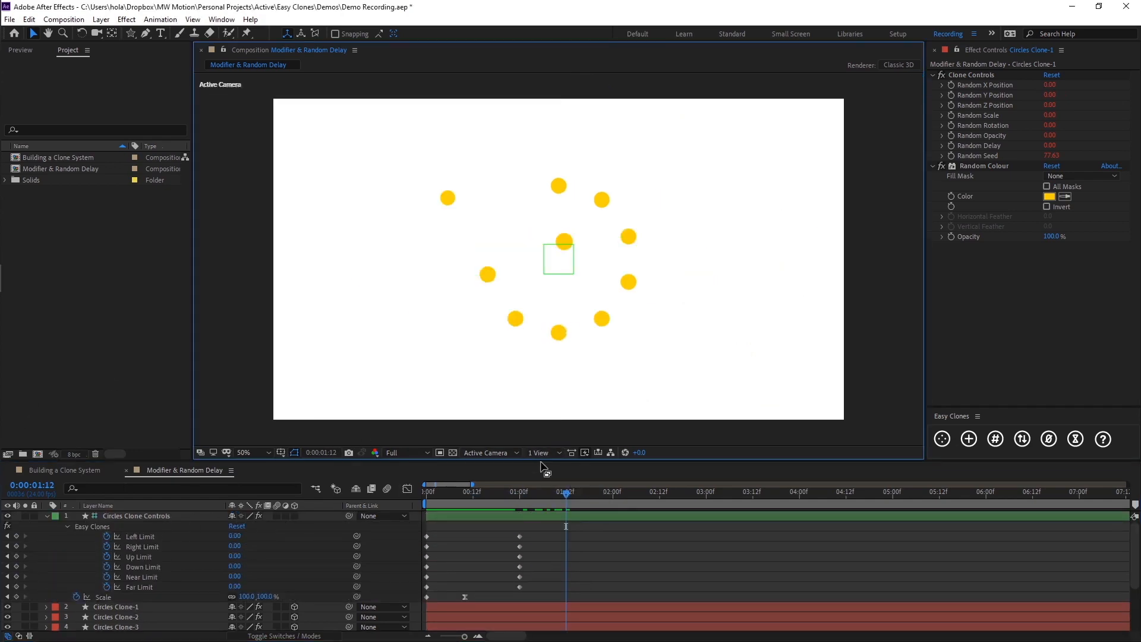
Turn off Delay Position in the Position Modifiers of the clone controller.
click(149, 517)
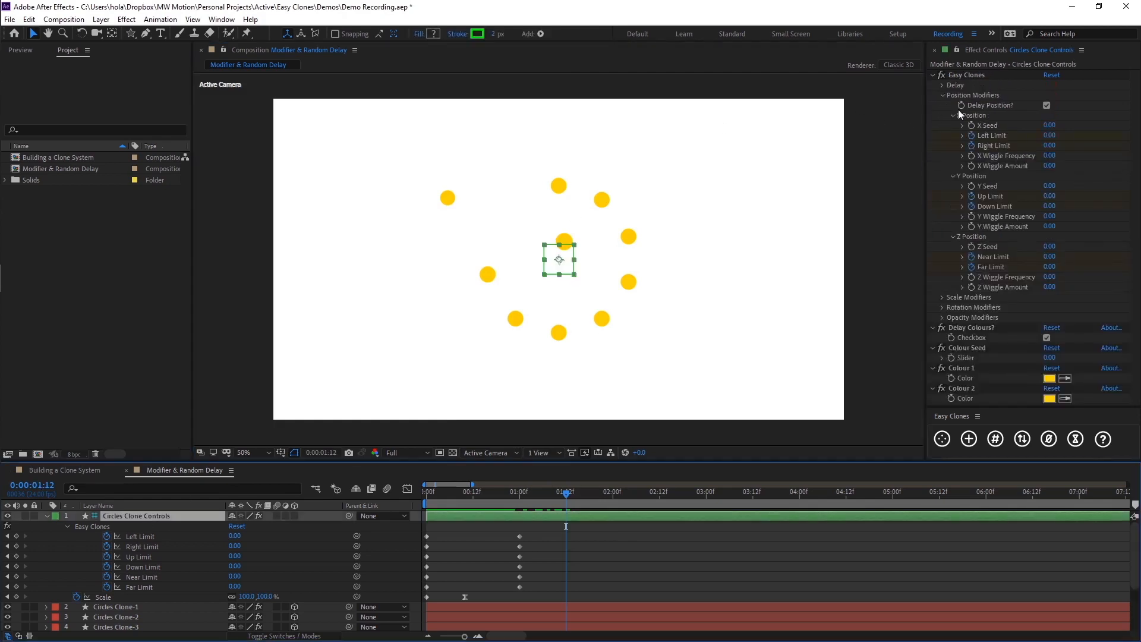
click(1047, 105)
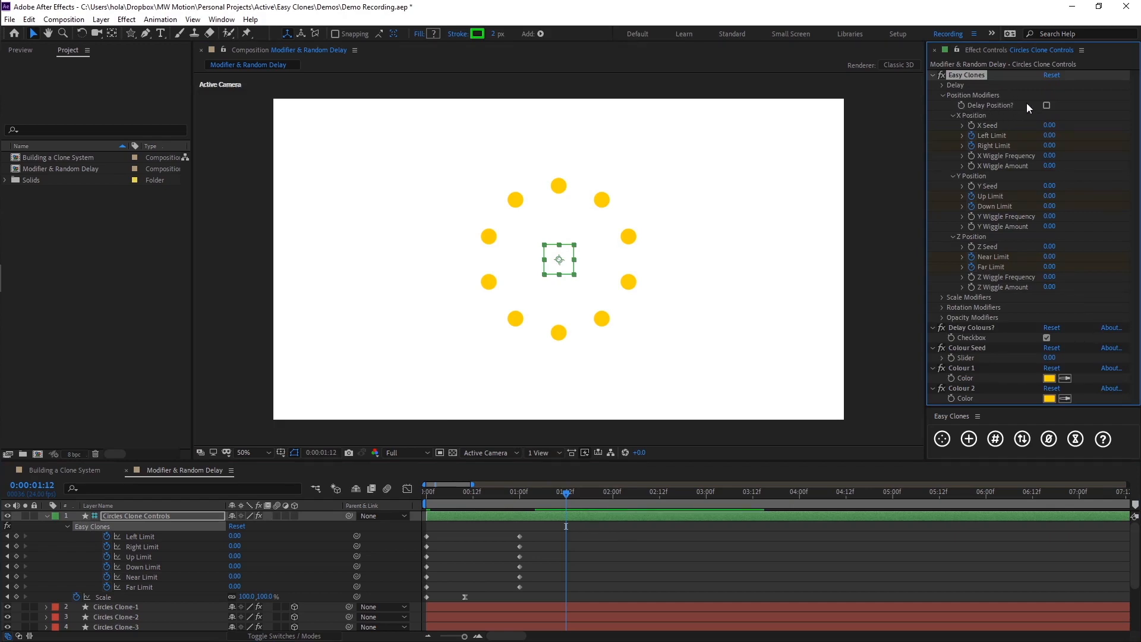
click(571, 543)
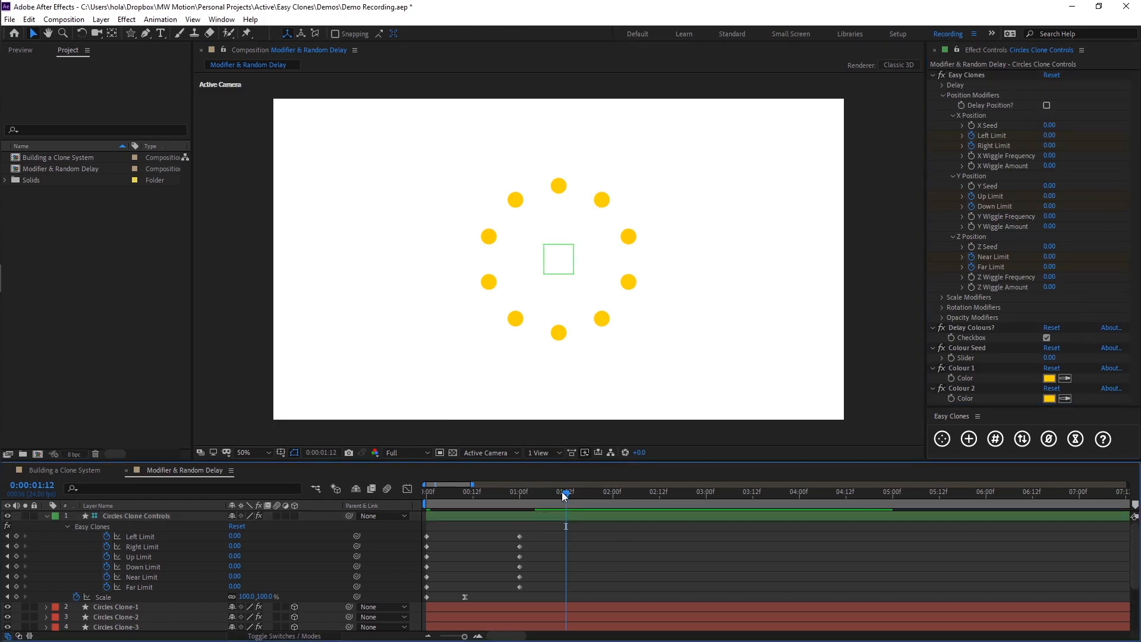
End the work area at 0:00:01:15 and preview the animation with Delay Position turned off.
drag(543, 493, 414, 498)
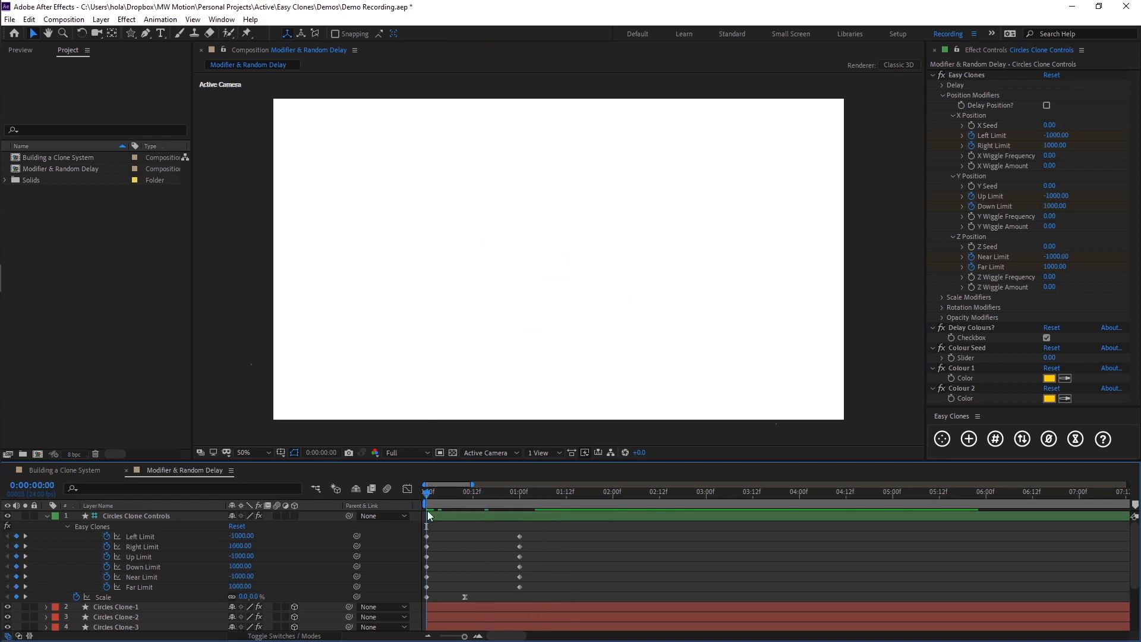
drag(547, 493, 580, 494)
key(n)
key(space)
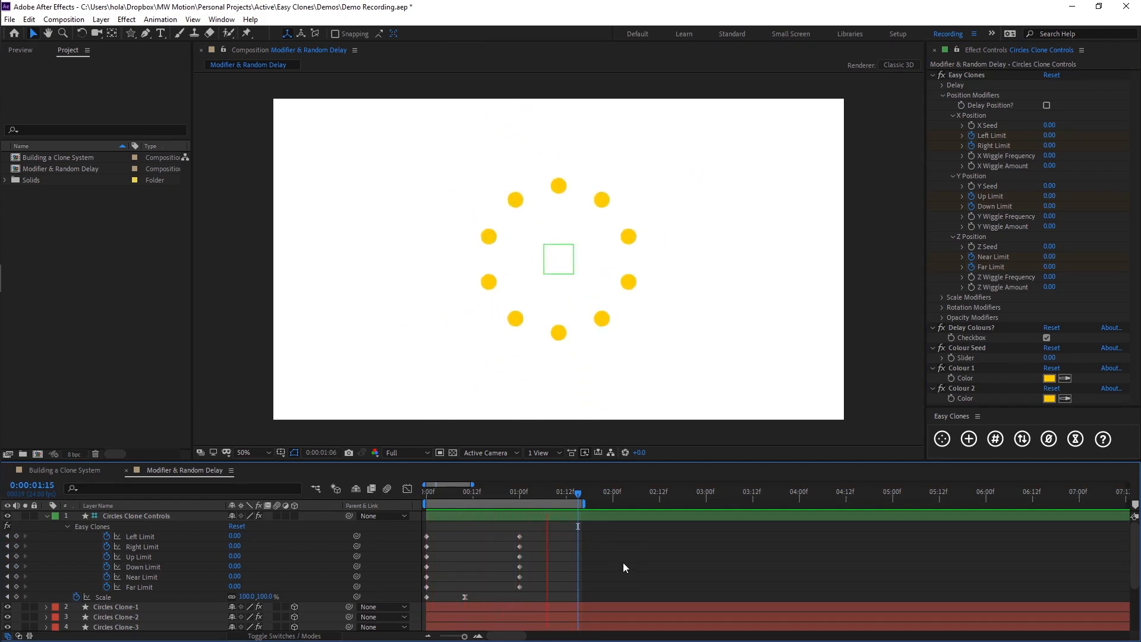
drag(432, 493, 541, 471)
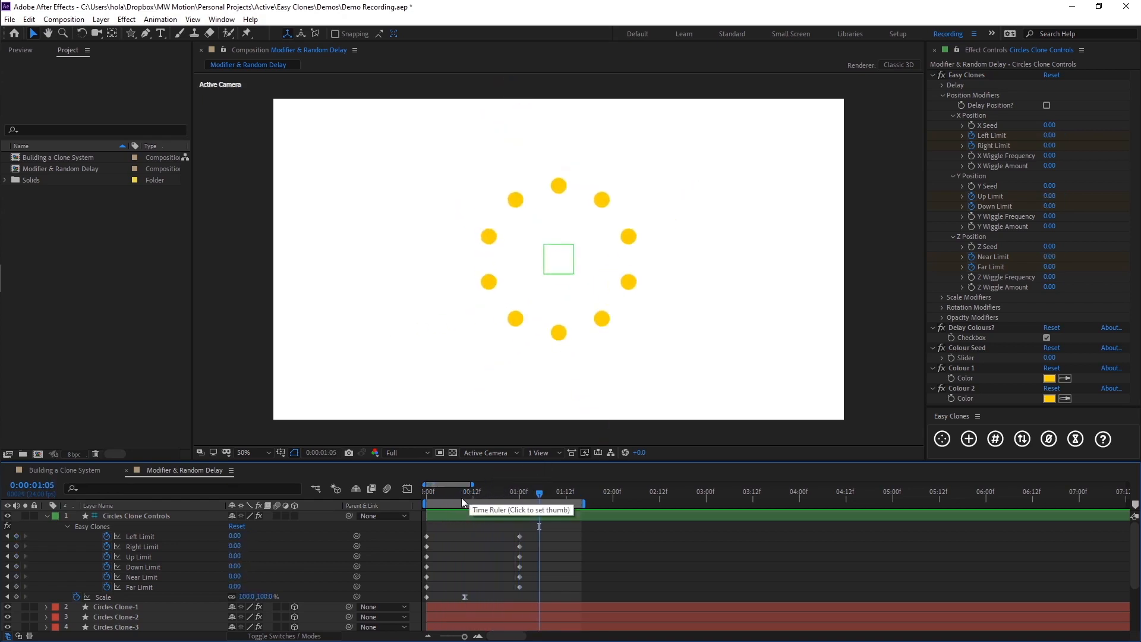
With the current time at 0:00:01:00, shift both Scale keyframes of the controller five frames later.
click(523, 494)
drag(525, 496, 514, 597)
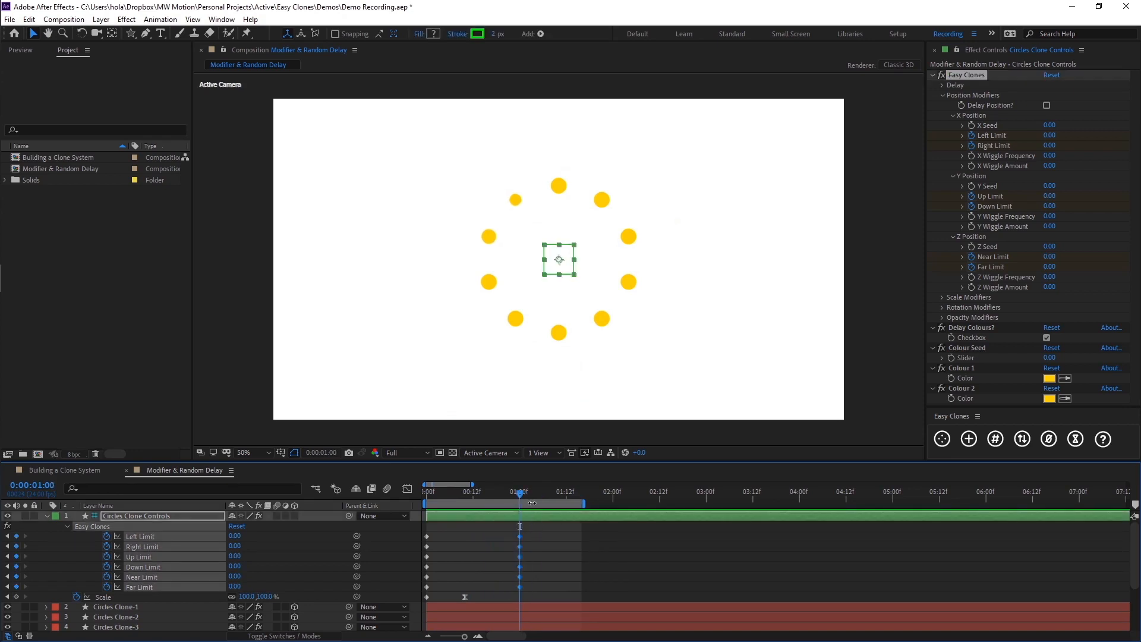
mouse_move(519, 497)
mouse_down()
mouse_move(505, 494)
mouse_move(523, 493)
mouse_up()
drag(479, 597, 422, 610)
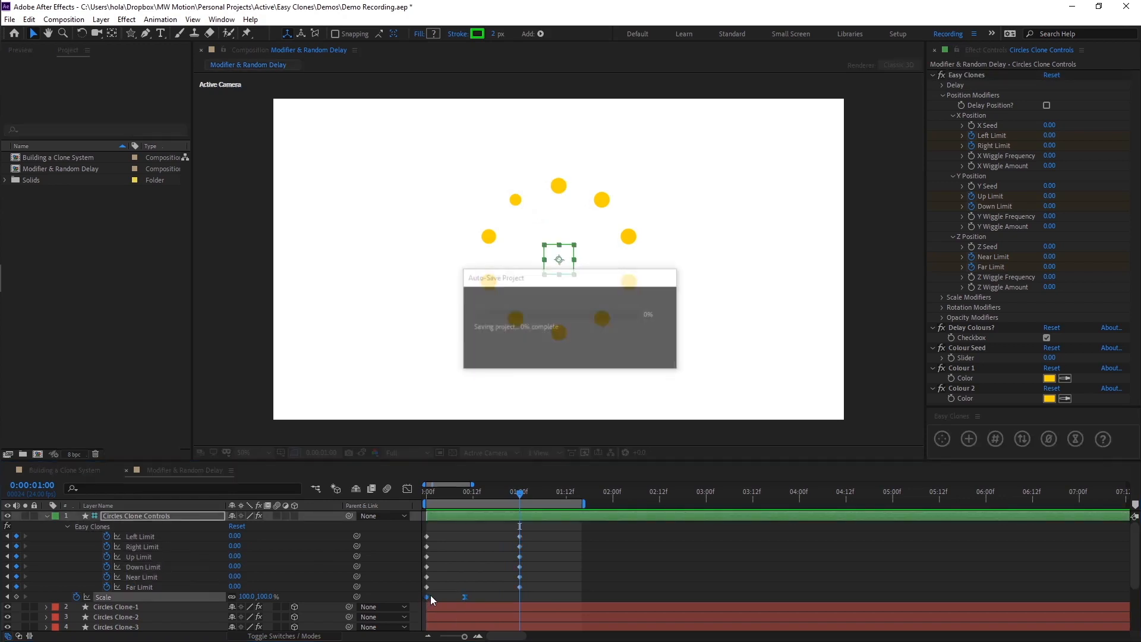
key(alt+Right)
key(alt+Right)
key(alt+Right)
key(alt+Right)
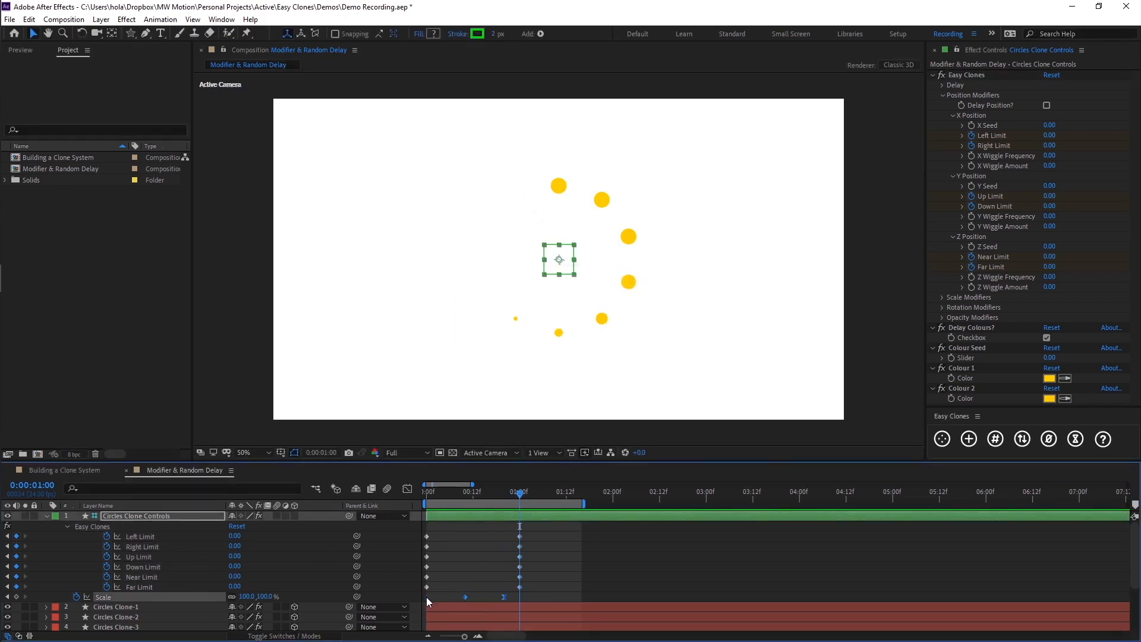
key(alt+Right)
click(562, 583)
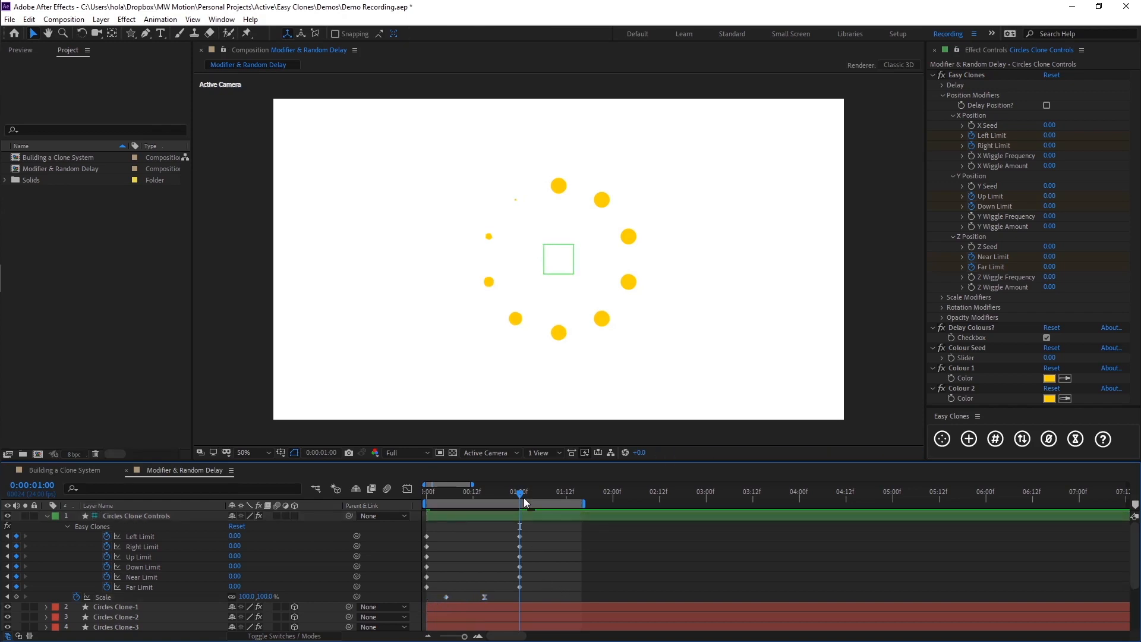
Scrub through the retimed animation and turn Delay Position on again for the clone controller at 0:00:01:00.
drag(520, 493, 473, 485)
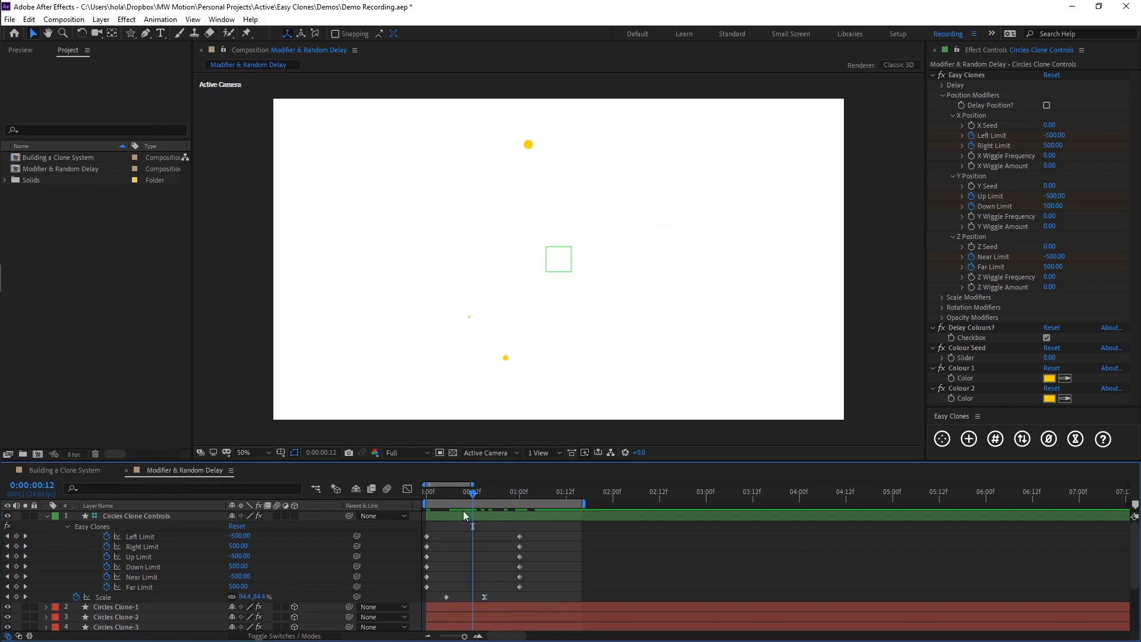
drag(489, 498, 519, 493)
click(194, 515)
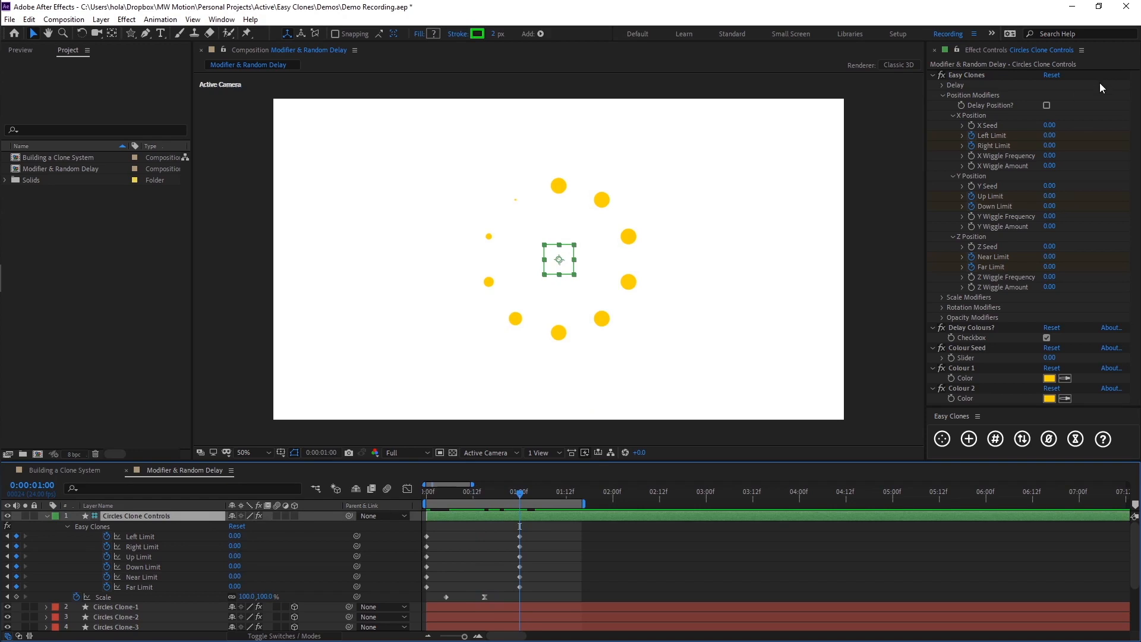
click(1047, 105)
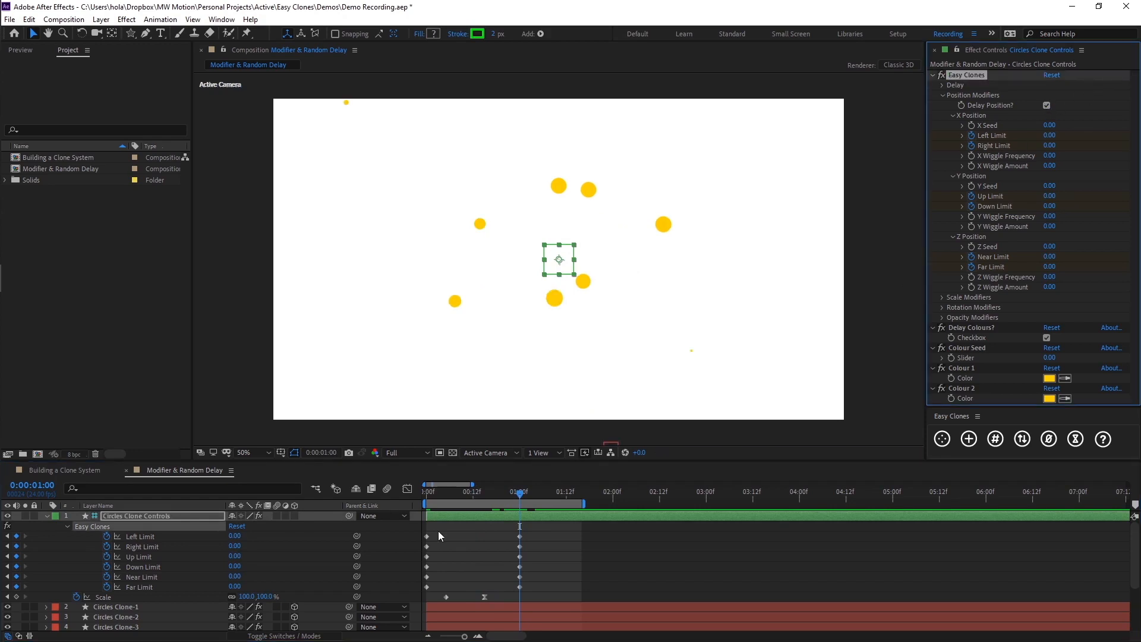
Compare the clones' positions at 0:00:01:00 with Delay Position off and on, leaving it on.
click(1047, 105)
click(1047, 105)
click(1047, 105)
click(1045, 104)
drag(506, 533, 540, 602)
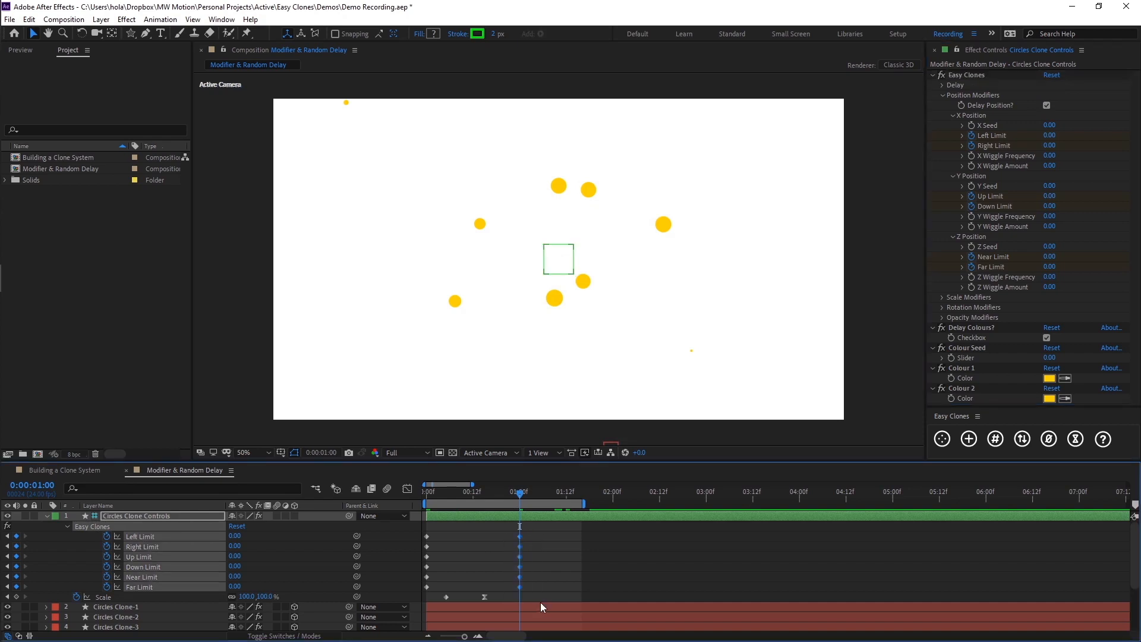
click(534, 561)
Preview the delayed animation from the first frame and extend the work area end to just past 0:00:03:00.
drag(520, 491, 427, 504)
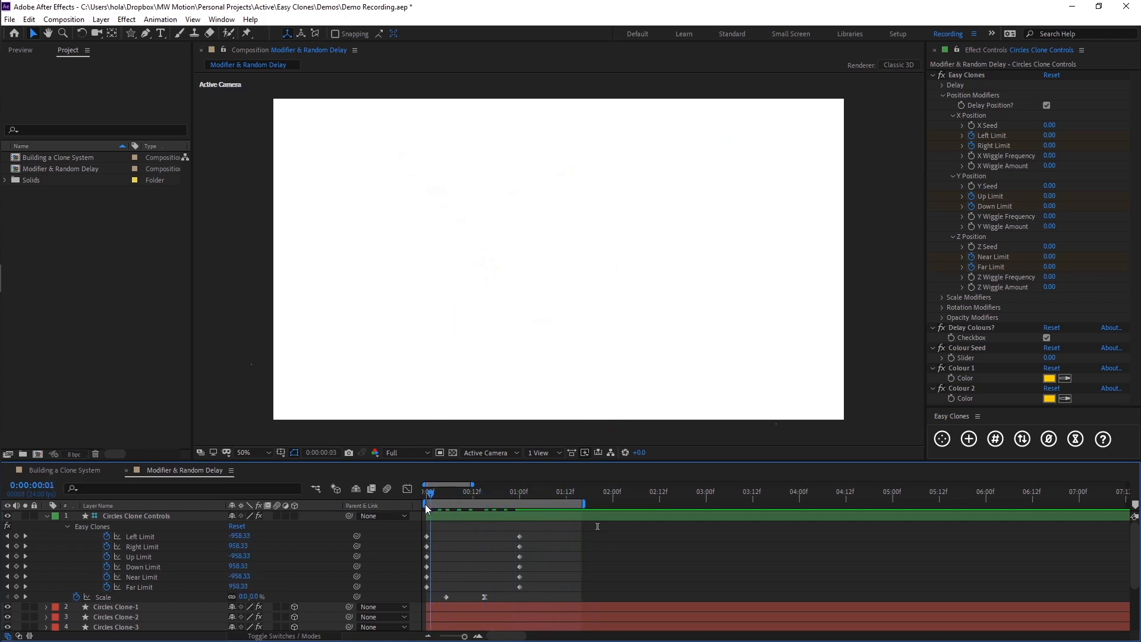
key(space)
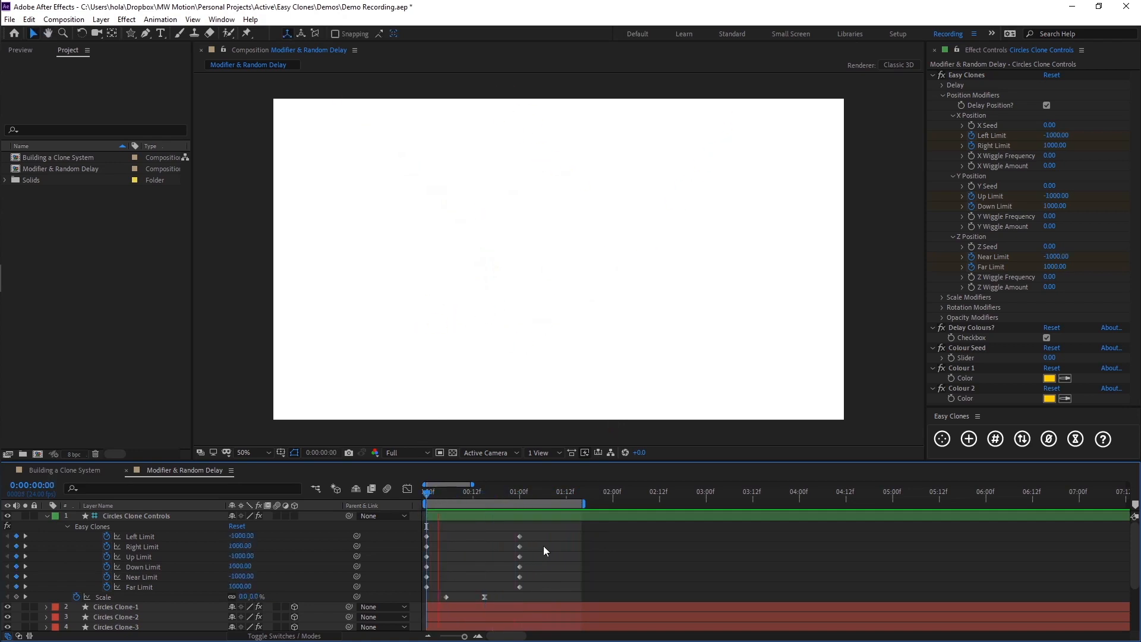
drag(584, 504, 715, 504)
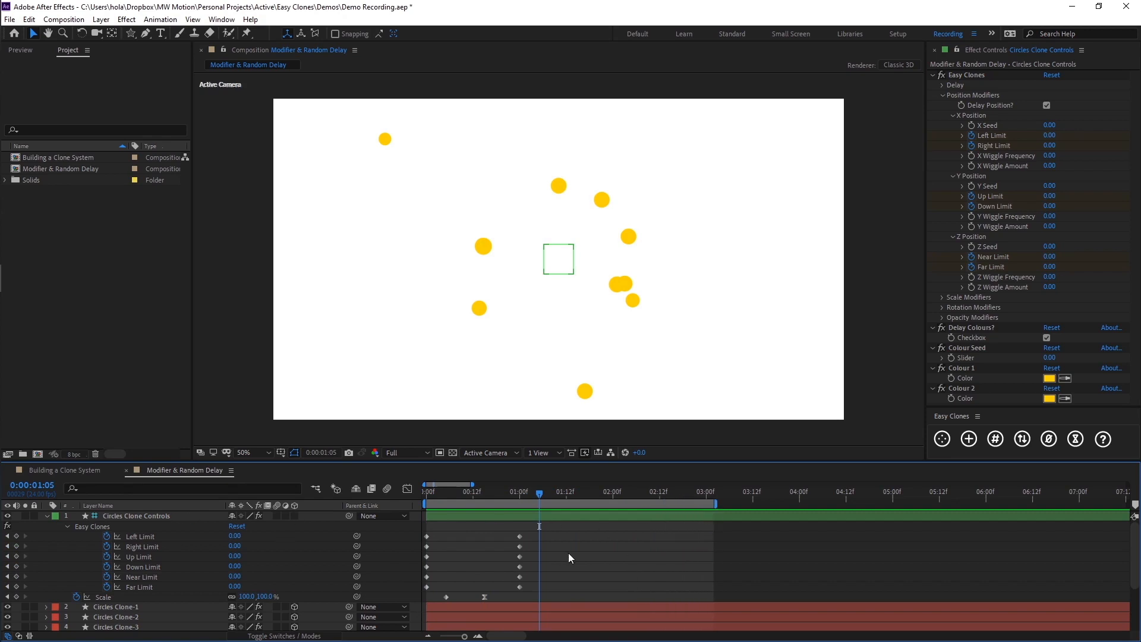
Compare the clones at 0:00:01:05 with the controller's Delay Position off and on, leaving it on.
click(572, 518)
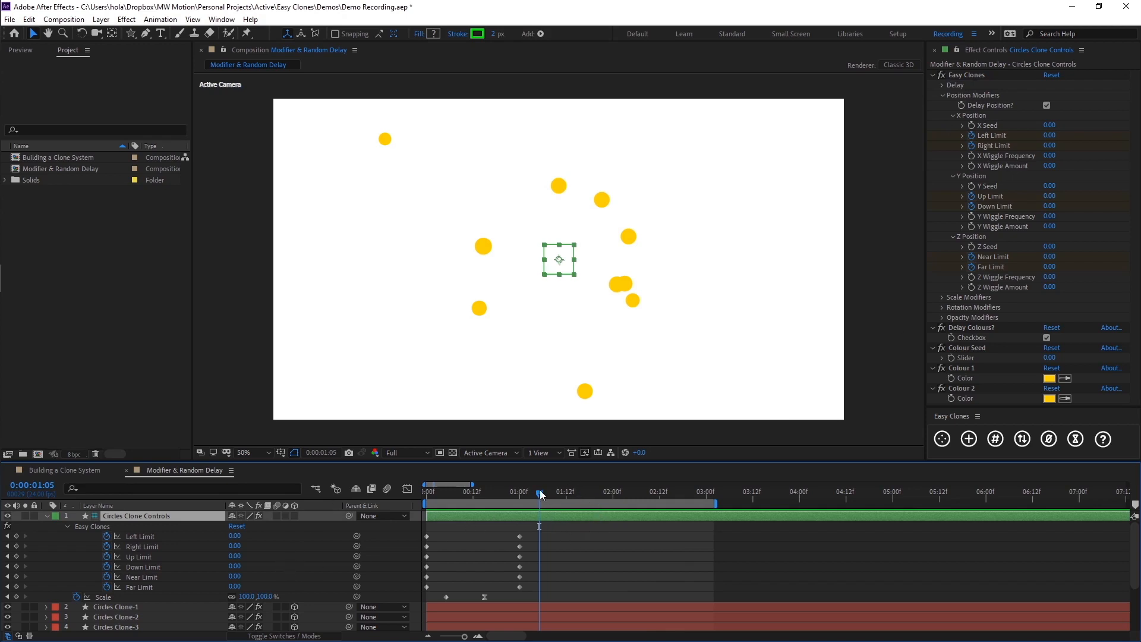
click(1048, 105)
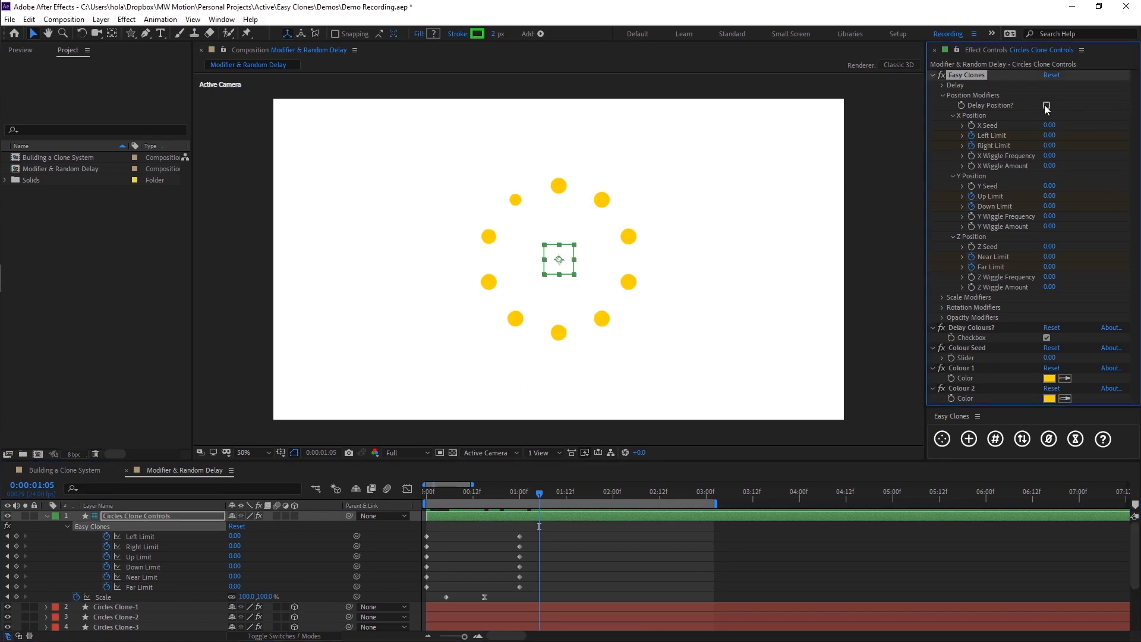
click(1047, 106)
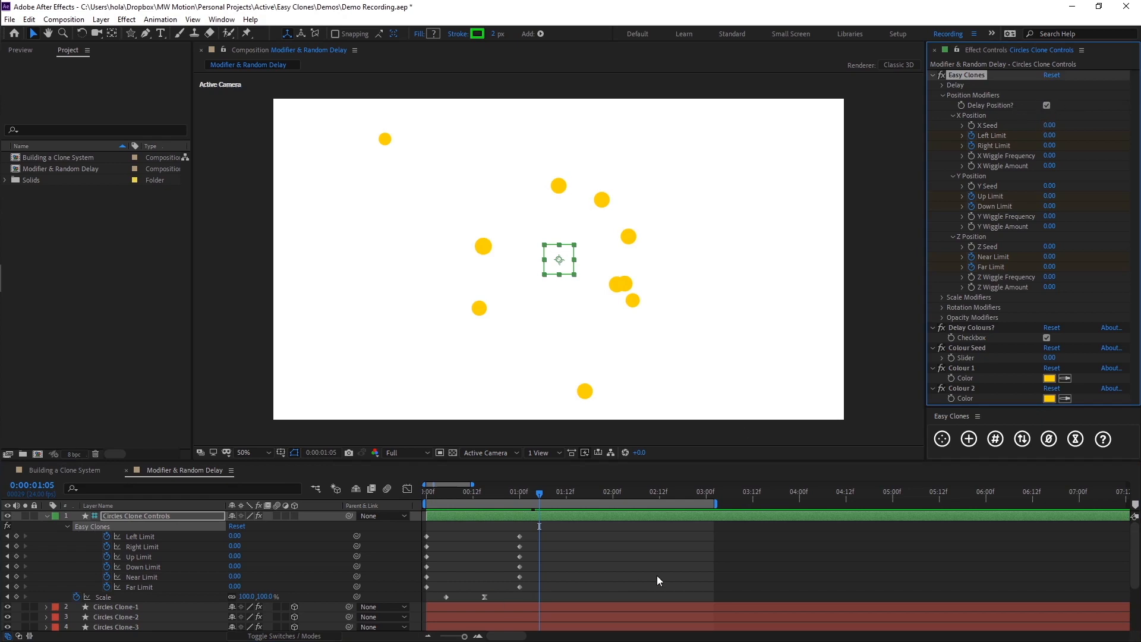
At 0:00:01:08, lock the Effect Controls to the Circles Clone Controls layer and select the Circles Clone-10 circle.
mouse_move(535, 492)
mouse_down()
mouse_move(596, 505)
mouse_move(506, 482)
mouse_move(552, 470)
mouse_up()
click(529, 215)
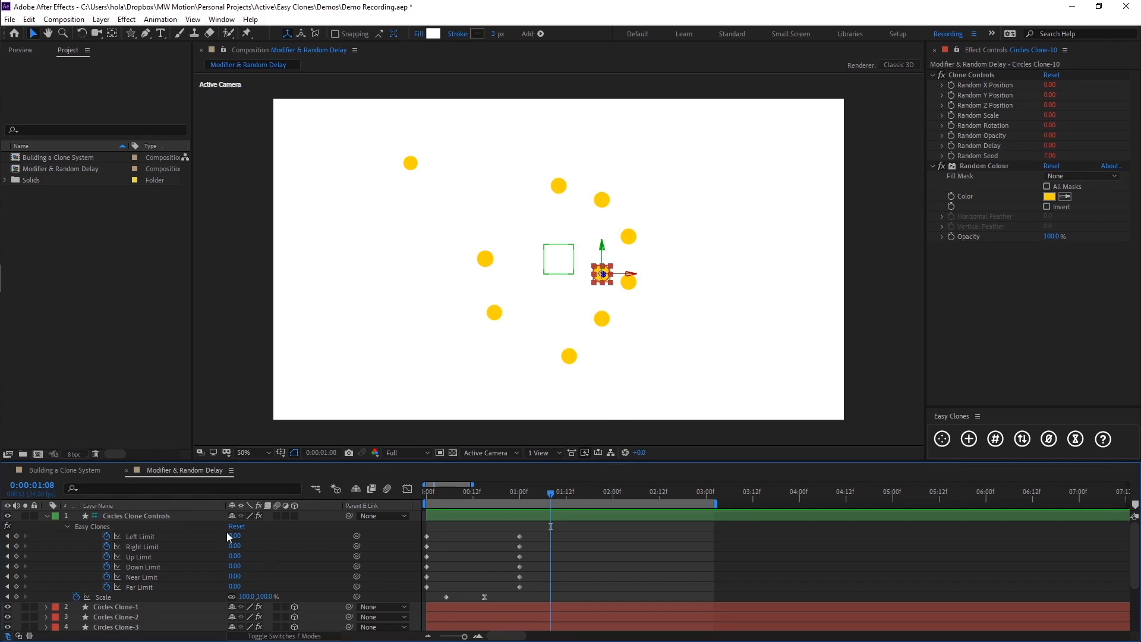
click(134, 516)
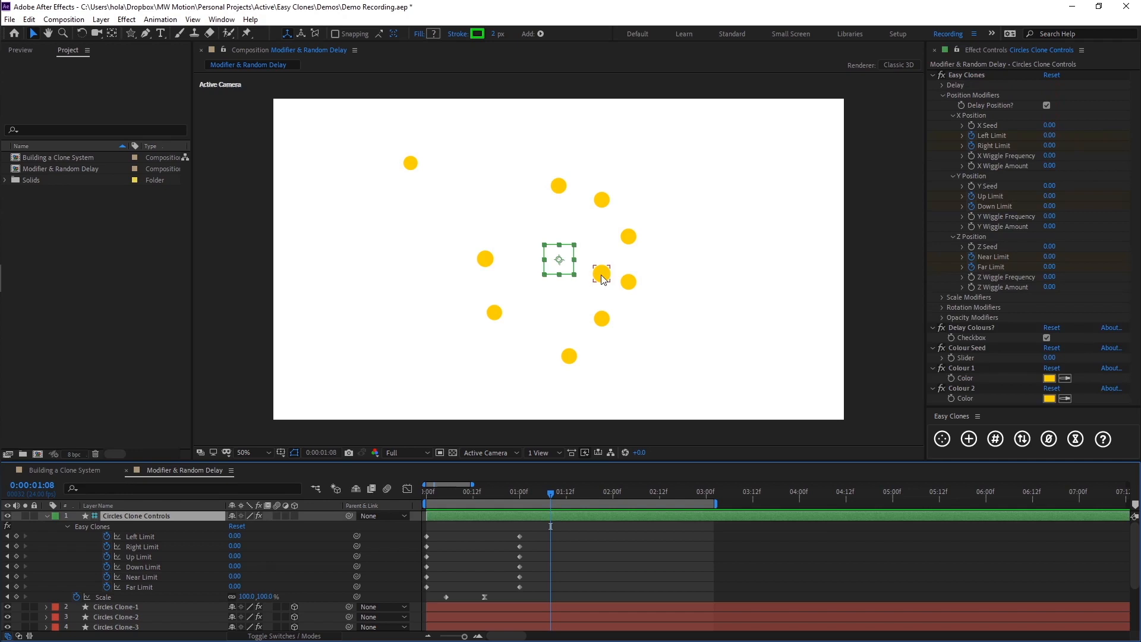
click(958, 47)
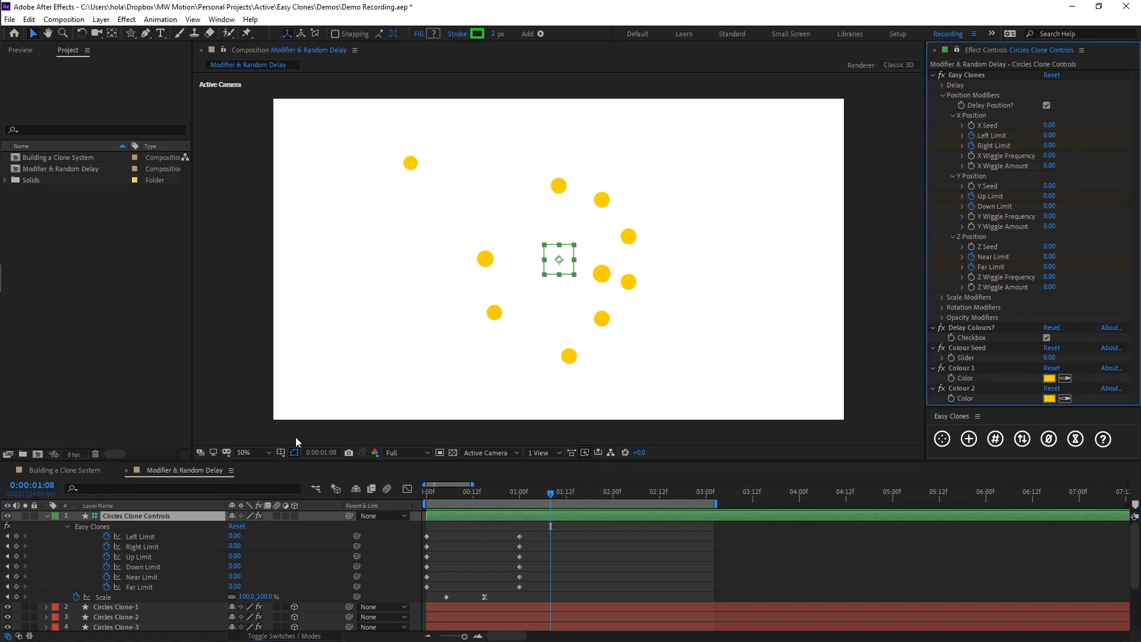
click(601, 274)
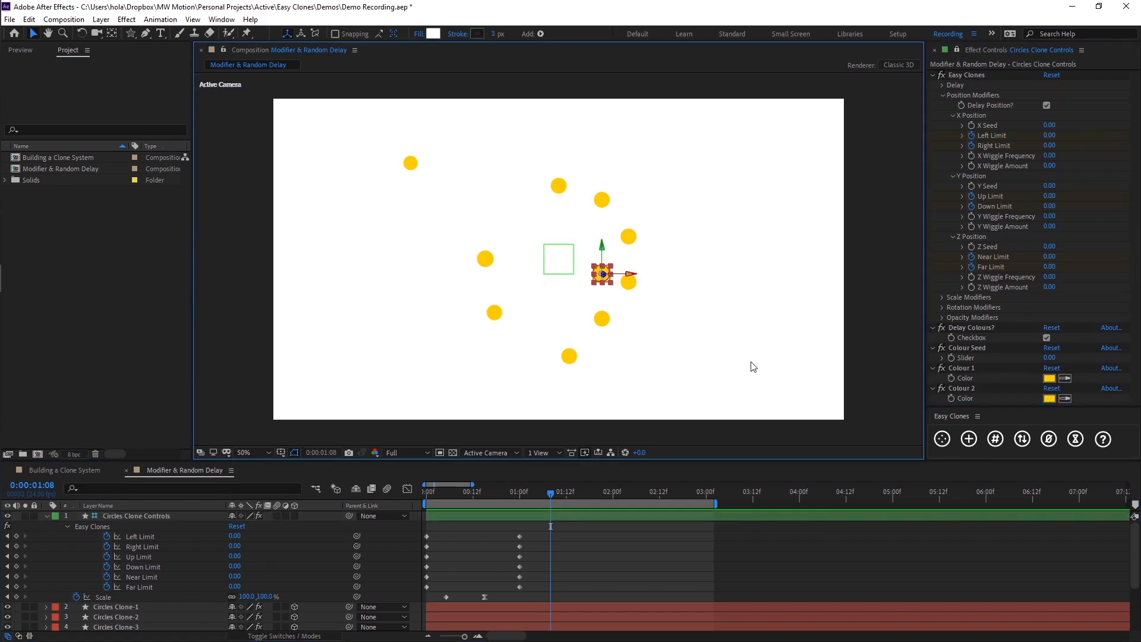
Set the X Seed to 2 at 0:00:01:12 and scrub the timeline to check a selected clone's new path.
click(567, 497)
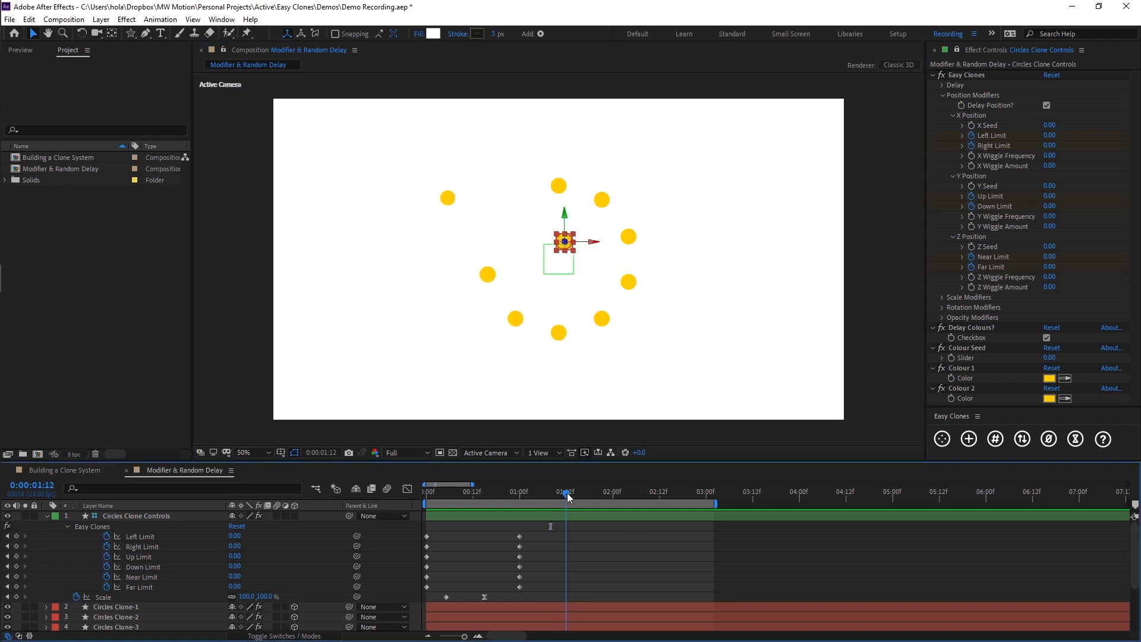
click(1051, 126)
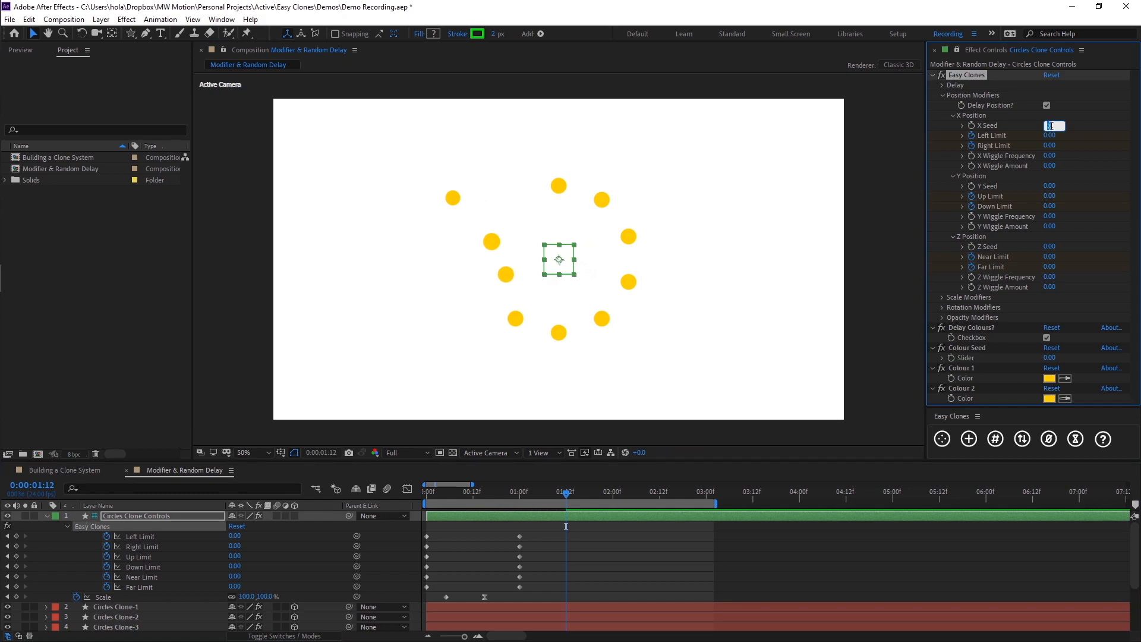
click(600, 537)
click(453, 198)
drag(566, 494, 532, 511)
click(448, 320)
drag(530, 493, 563, 498)
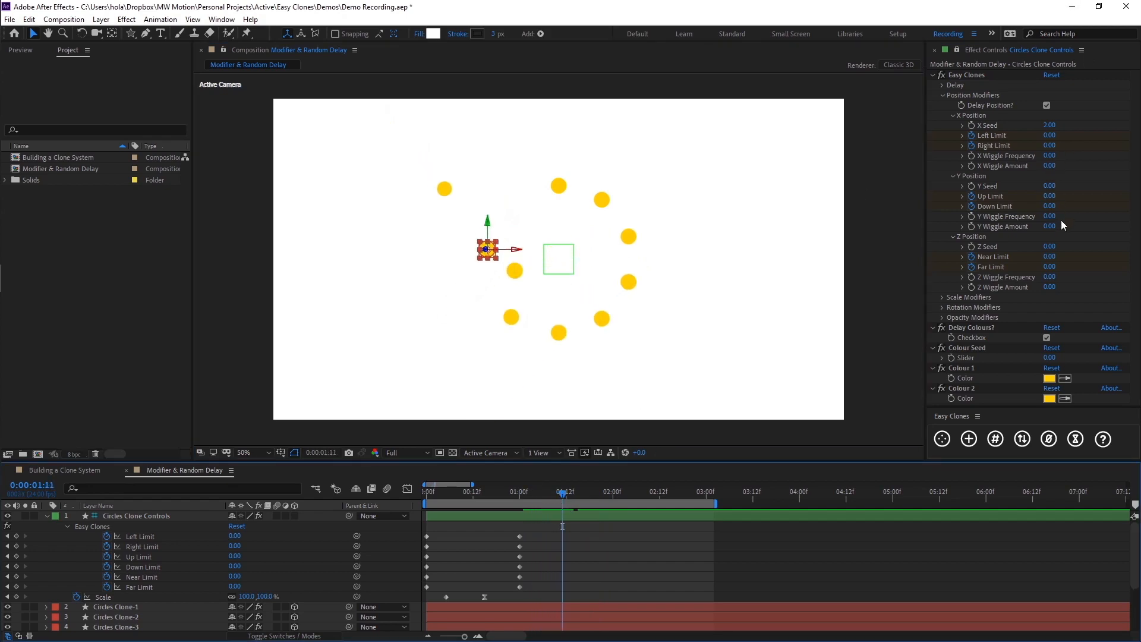
Set the Y Seed to 1 and preview the clones' randomised motion from near the start of the timeline.
click(1050, 186)
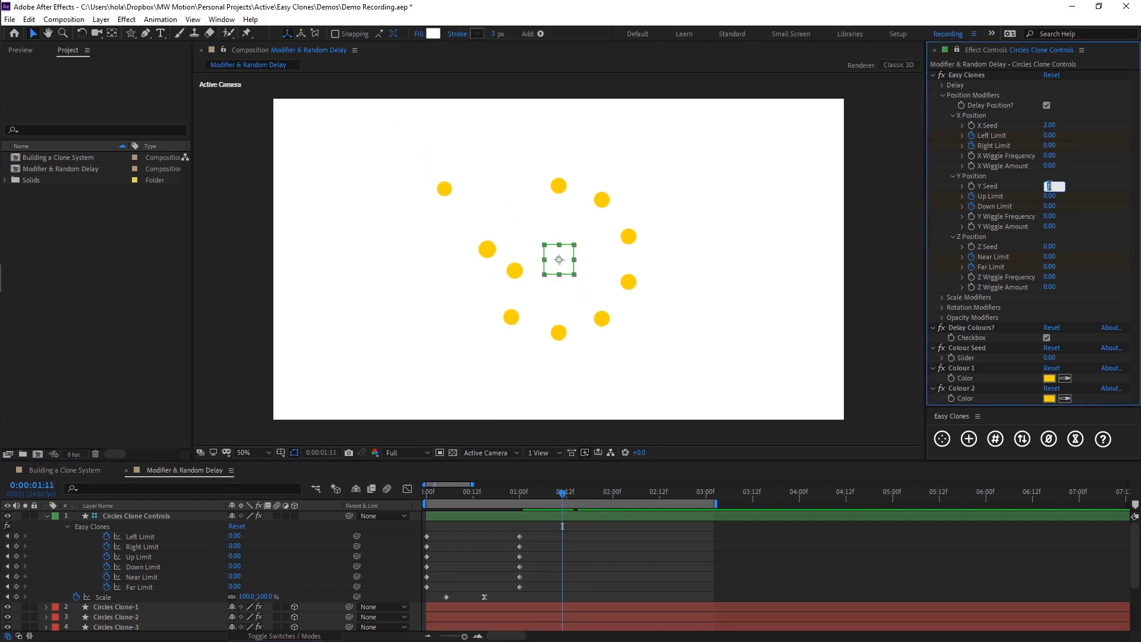
key(Up)
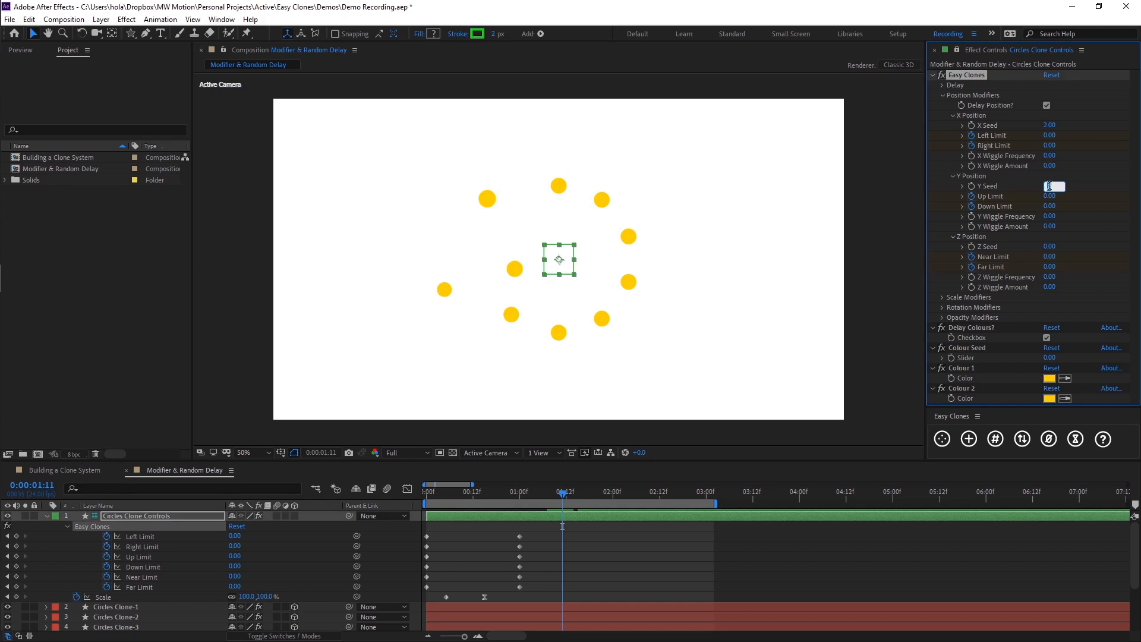
drag(548, 502, 520, 493)
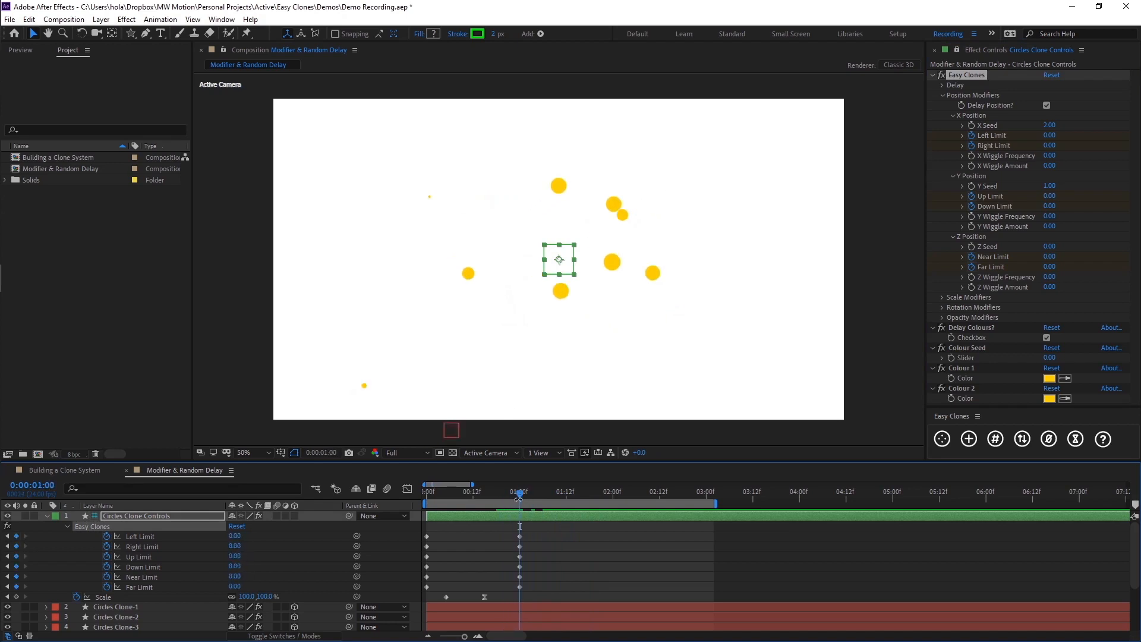
drag(520, 494, 428, 498)
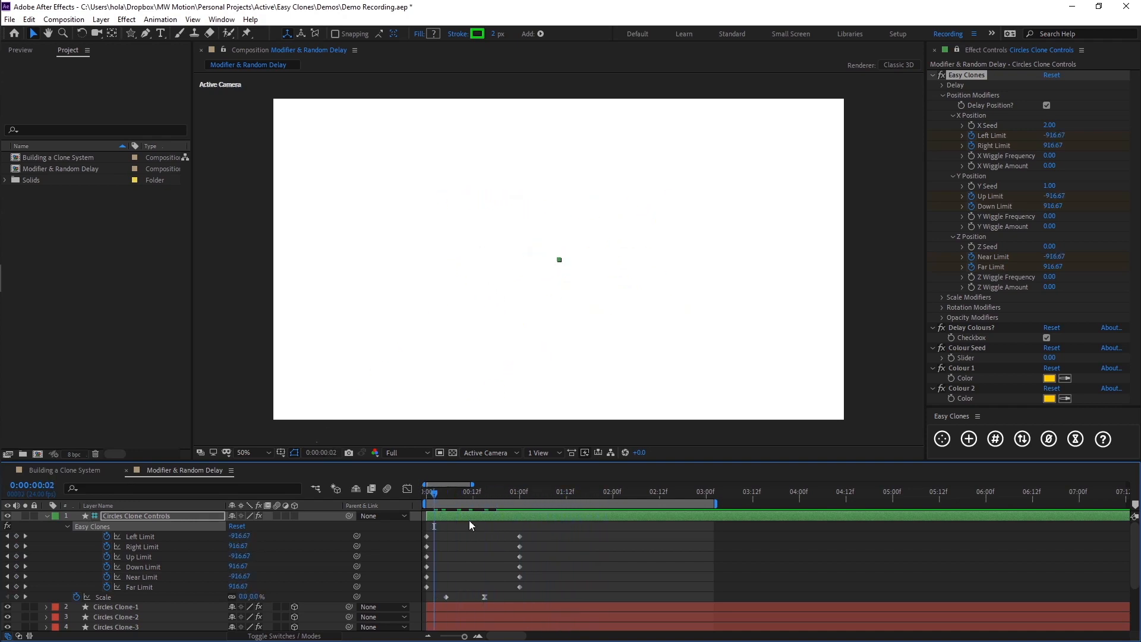
click(550, 548)
key(space)
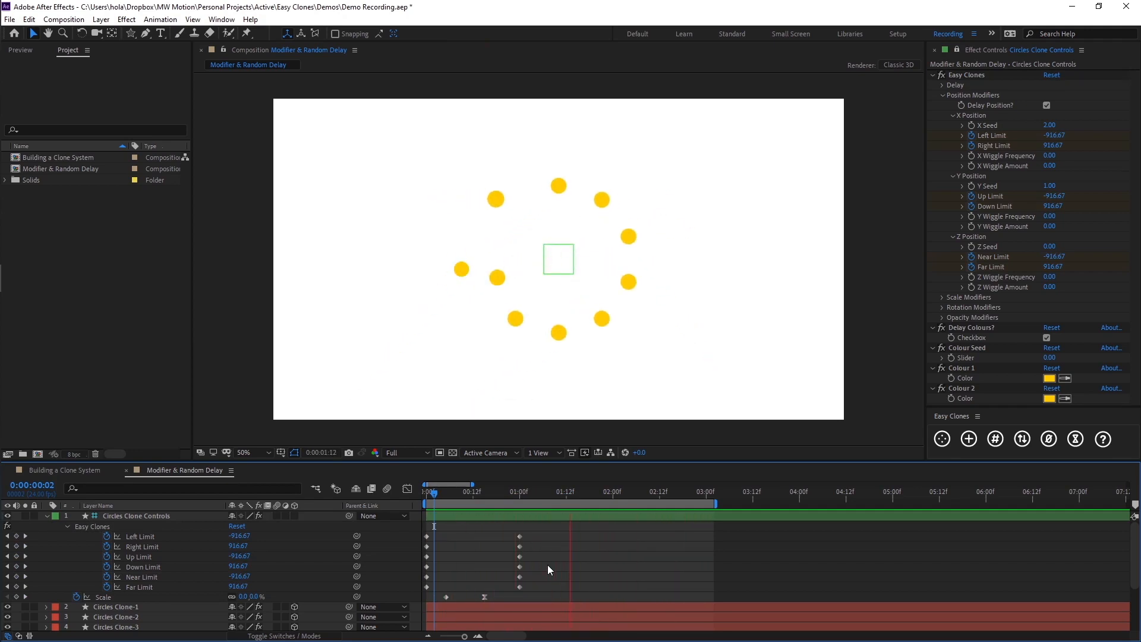
key(space)
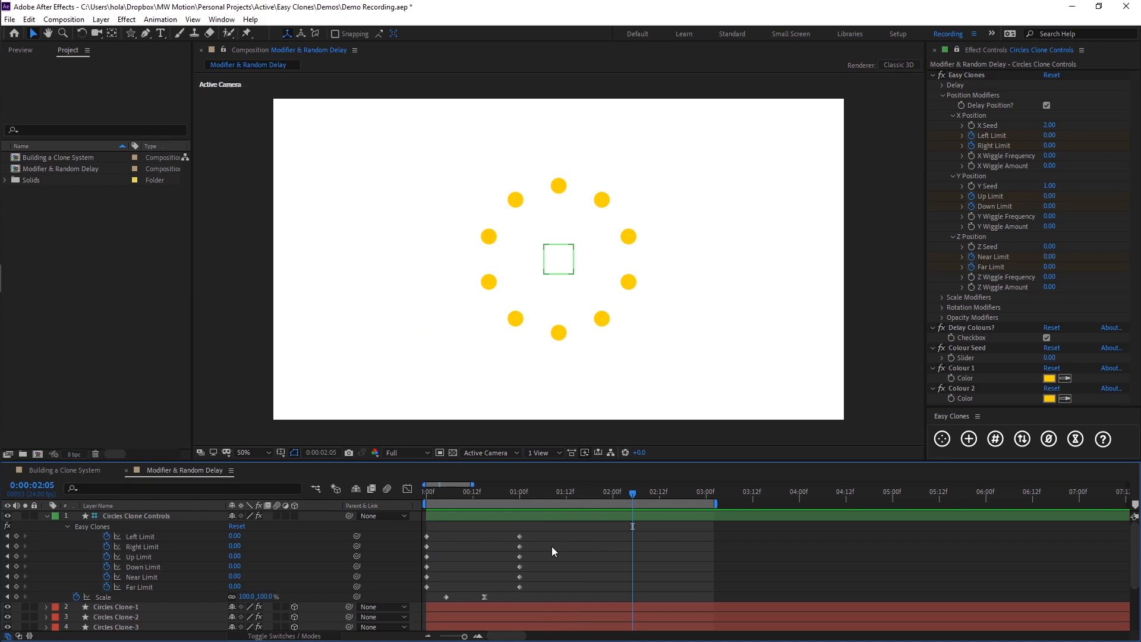
Apply Easy Ease to all keyframes of the six position limits and lengthen the ease into the 0:00:01:00 keyframes in the Graph Editor.
drag(538, 535, 417, 601)
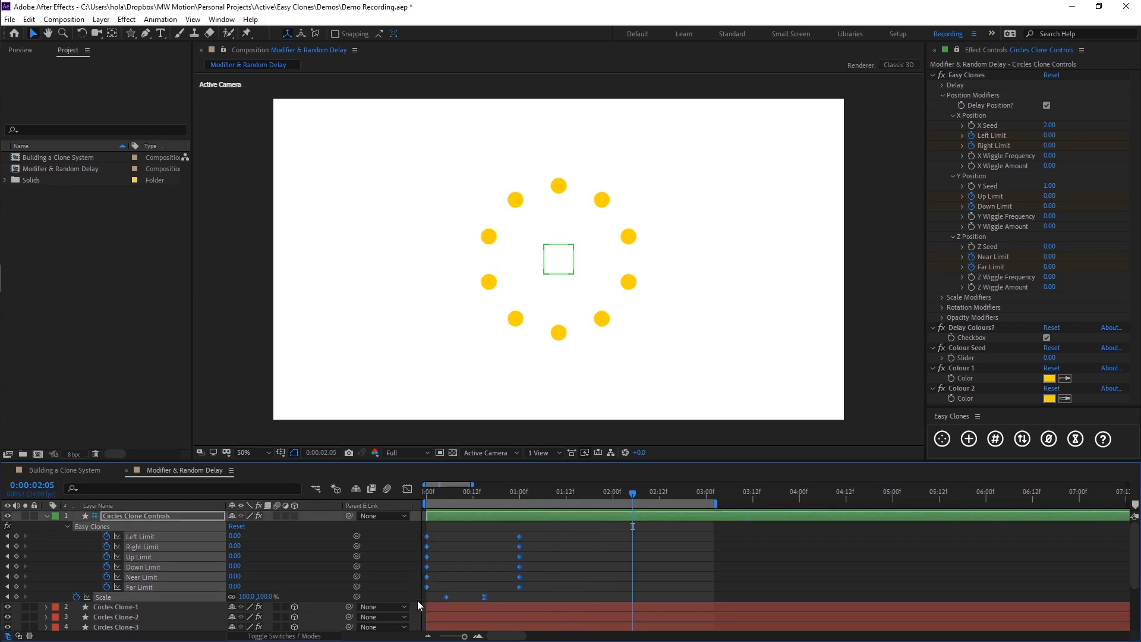
click(573, 568)
drag(534, 537, 420, 594)
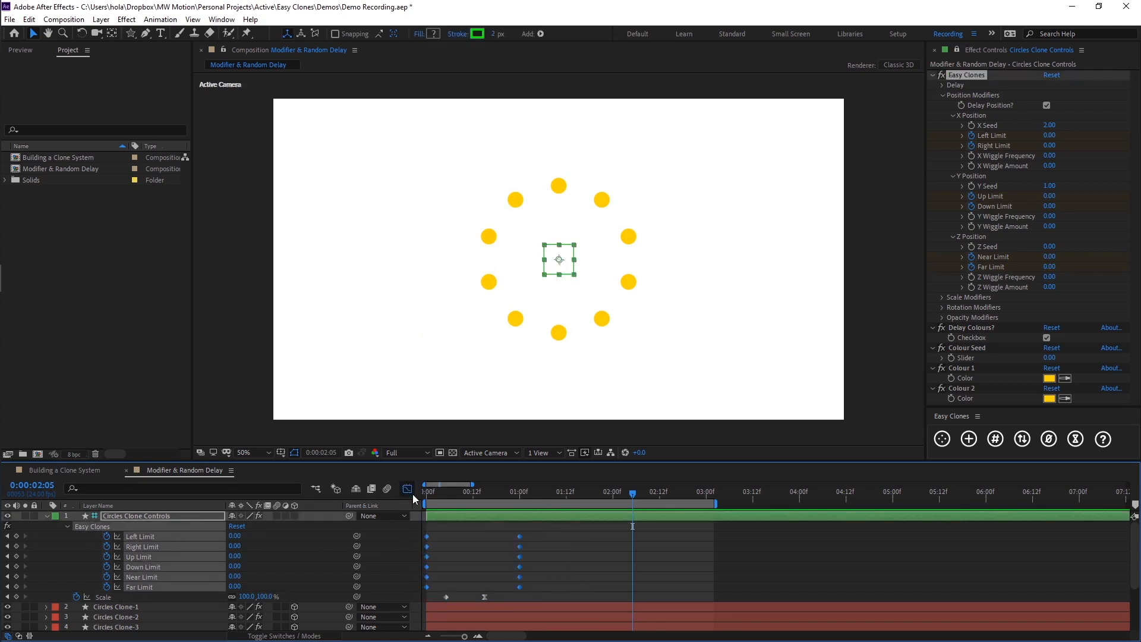
click(407, 489)
drag(533, 515, 421, 613)
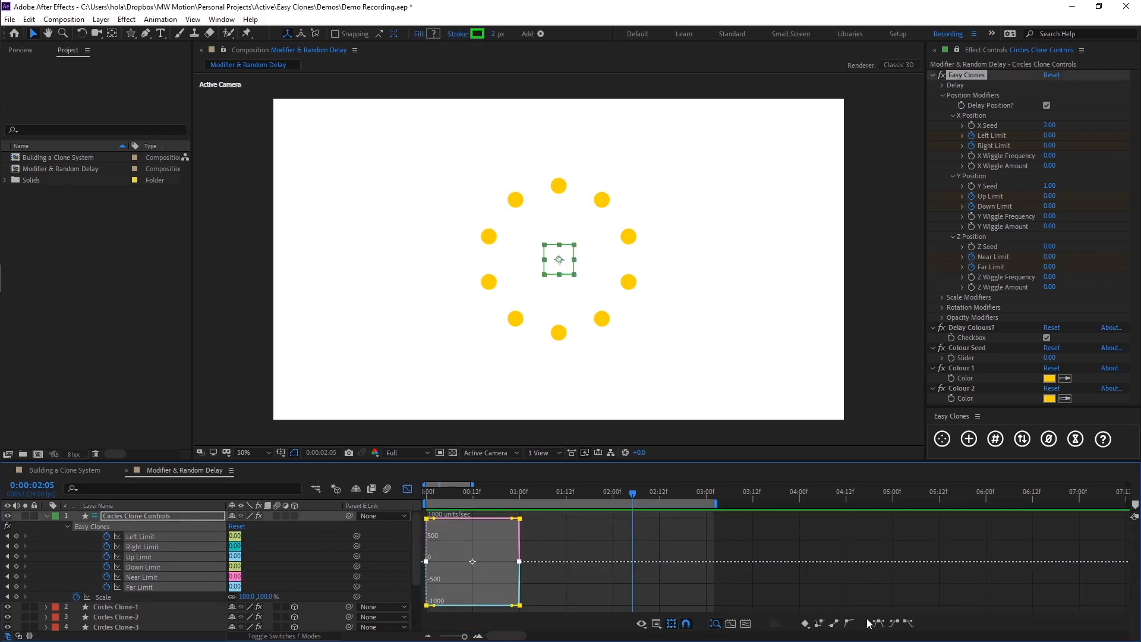
click(881, 625)
drag(527, 524, 458, 533)
click(407, 489)
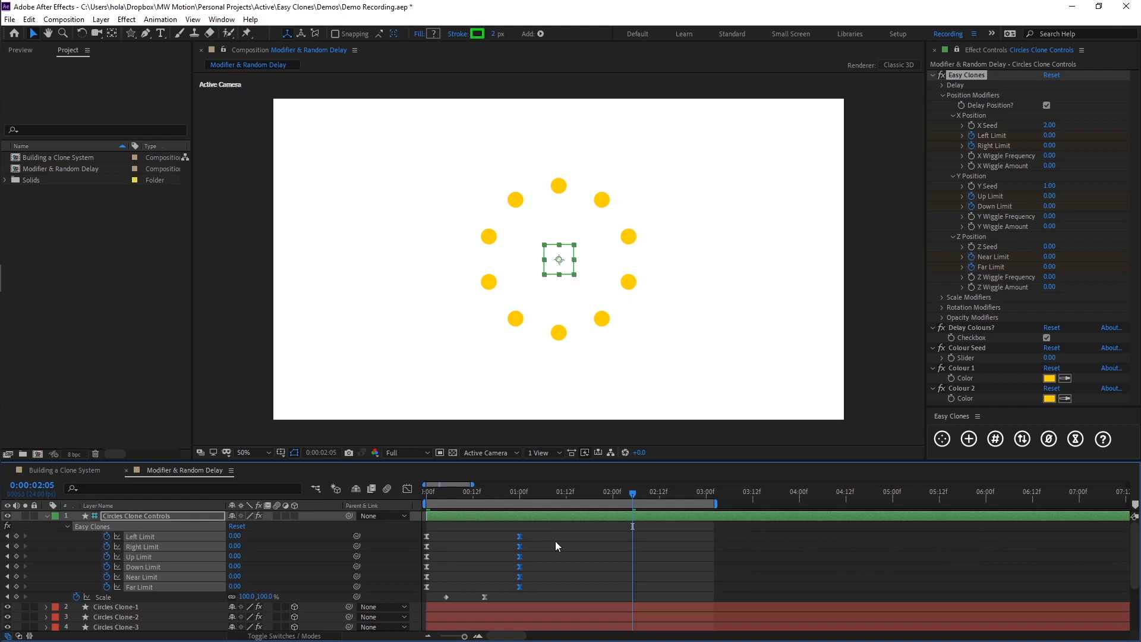
Preview the clone animation with the eased position limits.
click(548, 523)
key(space)
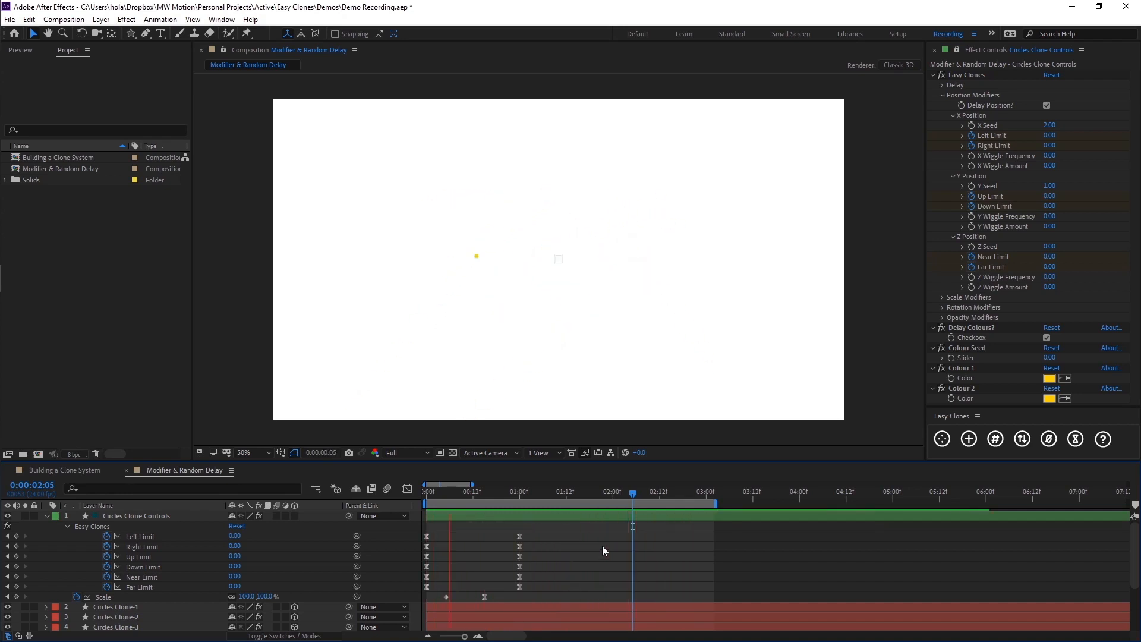
key(space)
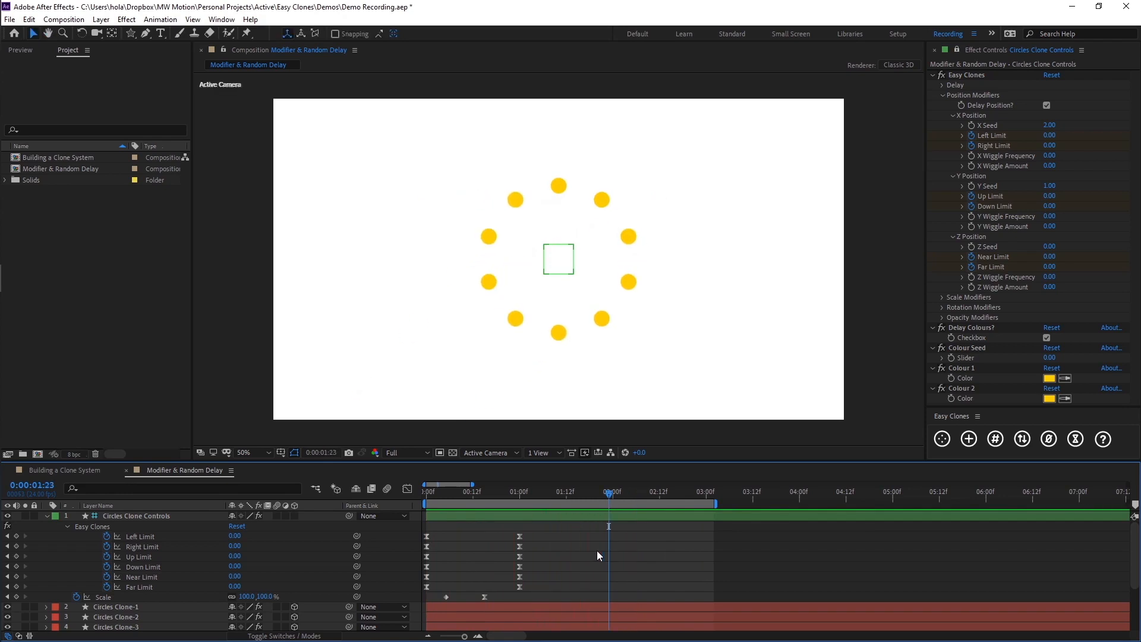
Add Color keyframes for Colour 1 and Colour 2 at 0:00:02:00 and reveal the controller's keyframed properties in the timeline.
drag(608, 492, 614, 493)
click(943, 96)
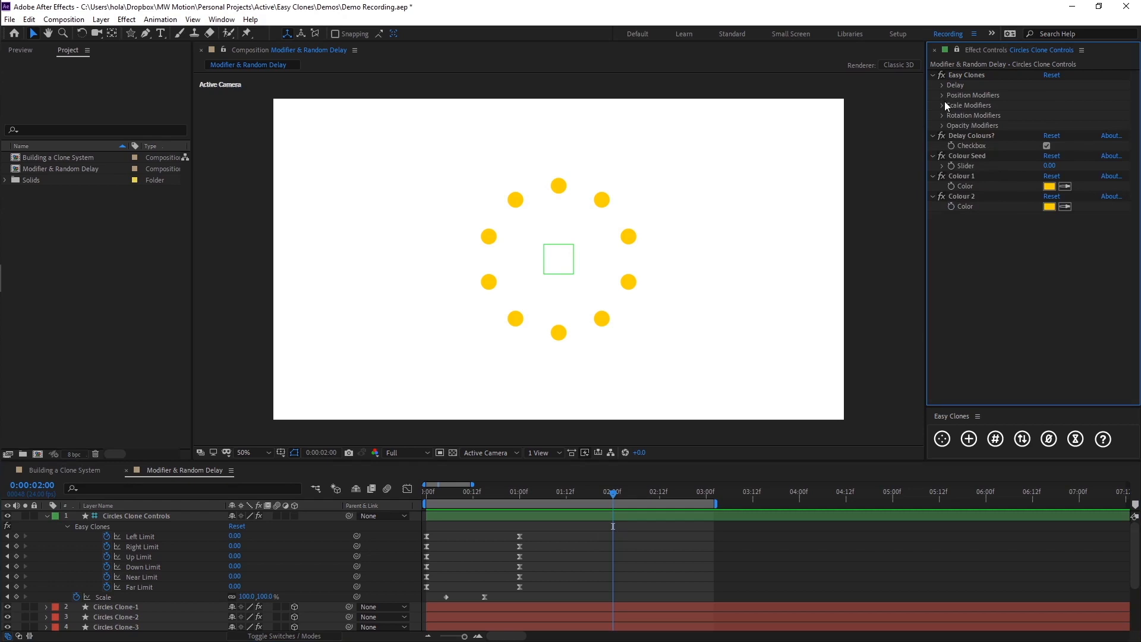
click(951, 187)
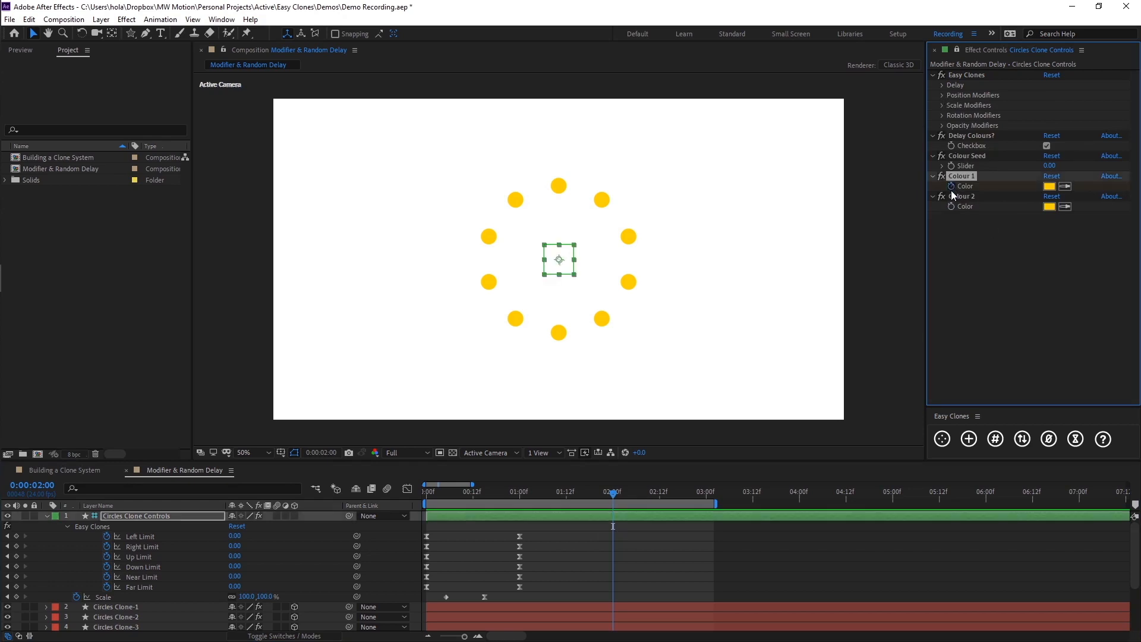
click(951, 206)
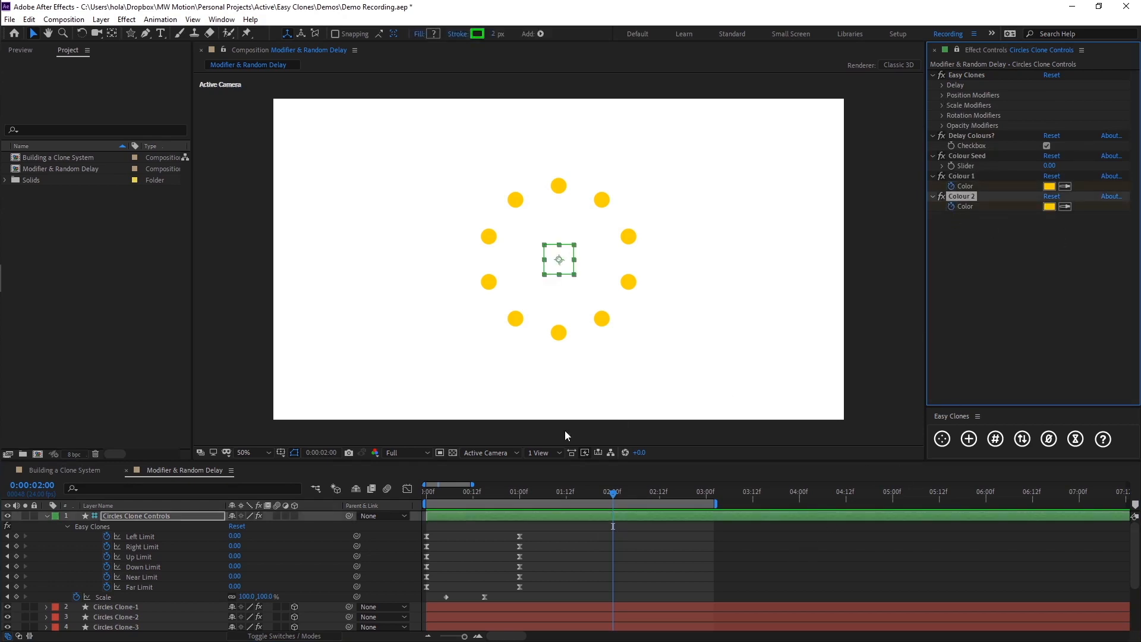
key(u)
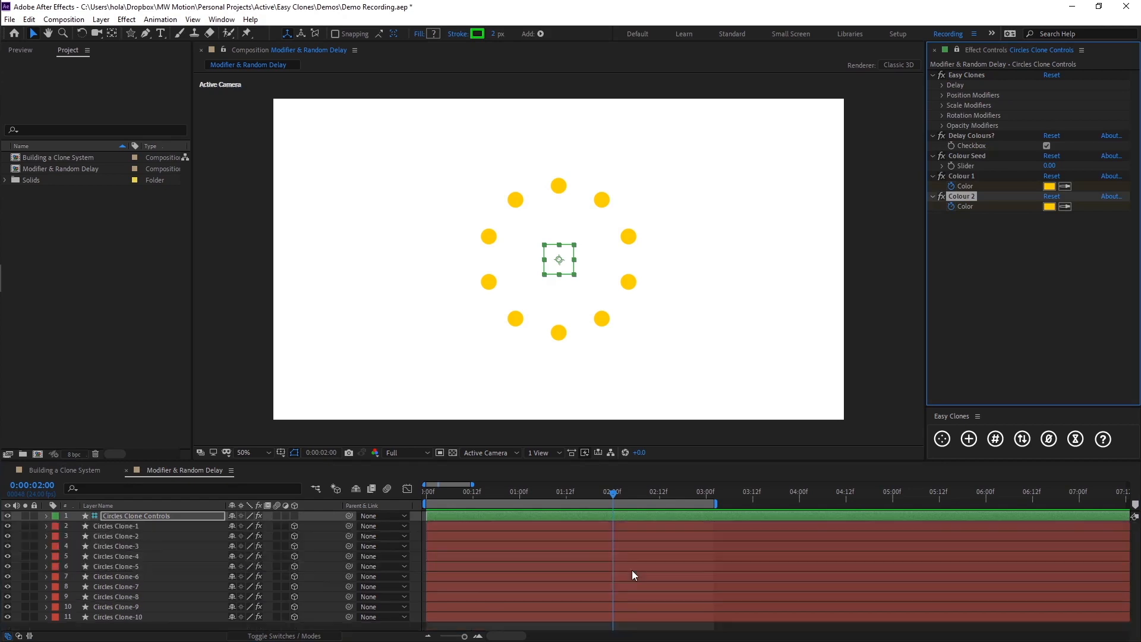
key(u)
click(646, 562)
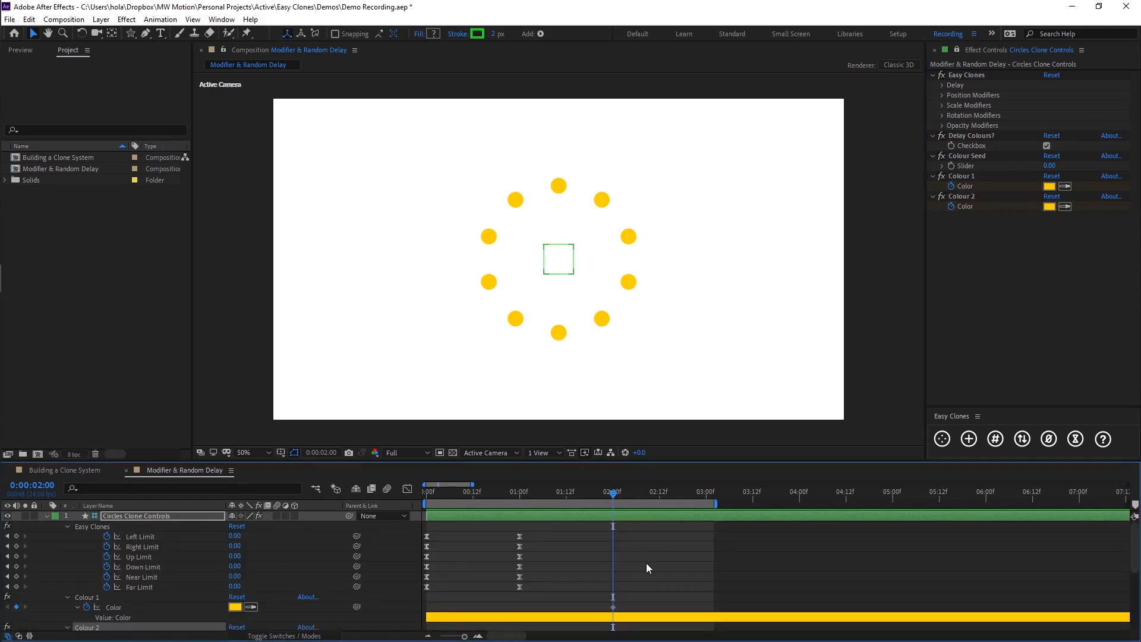
scroll(646, 562, down, 2)
scroll(646, 560, up, 1)
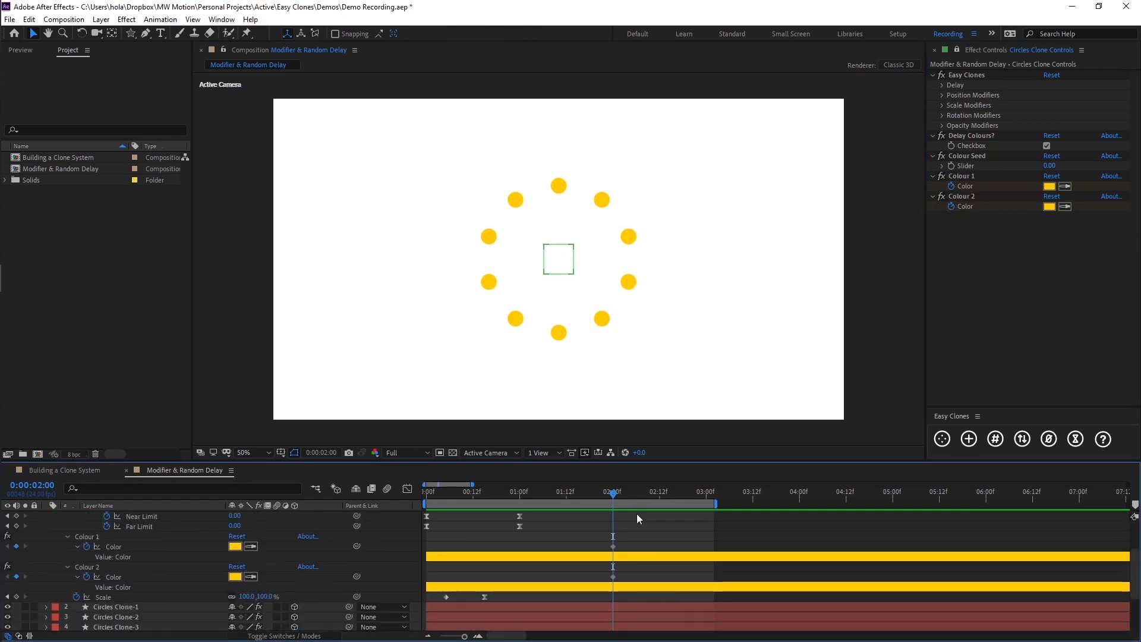
At 0:00:02:20, change Colour 1 to a fully saturated blue to create its second keyframe.
mouse_move(611, 494)
mouse_down()
mouse_move(547, 499)
mouse_move(613, 494)
mouse_up()
key(shift+Page_Down)
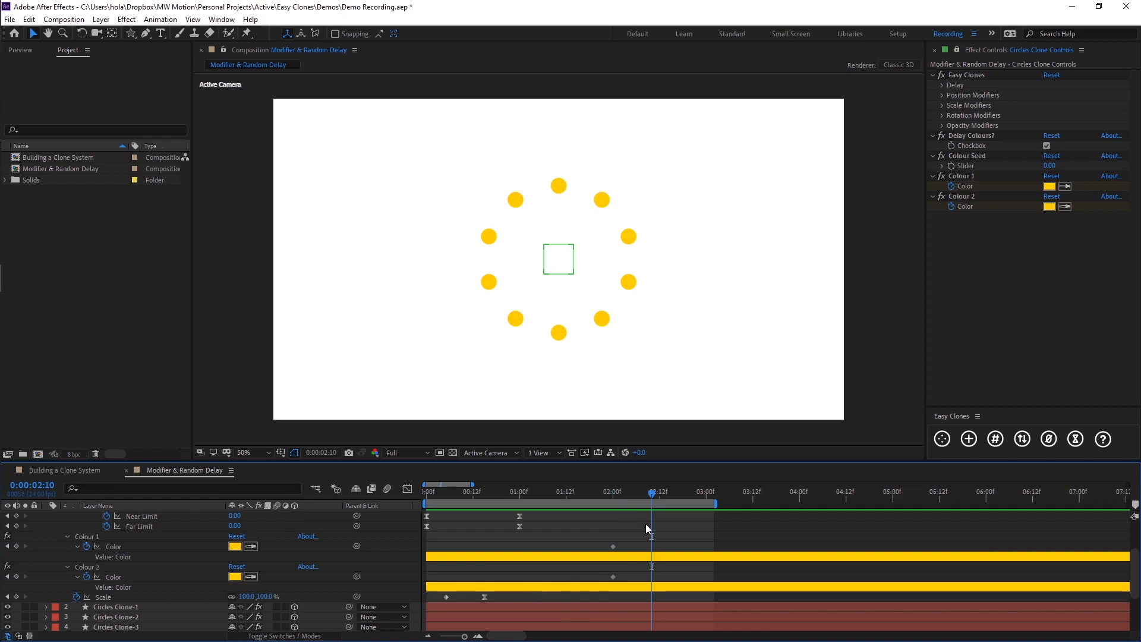
key(space)
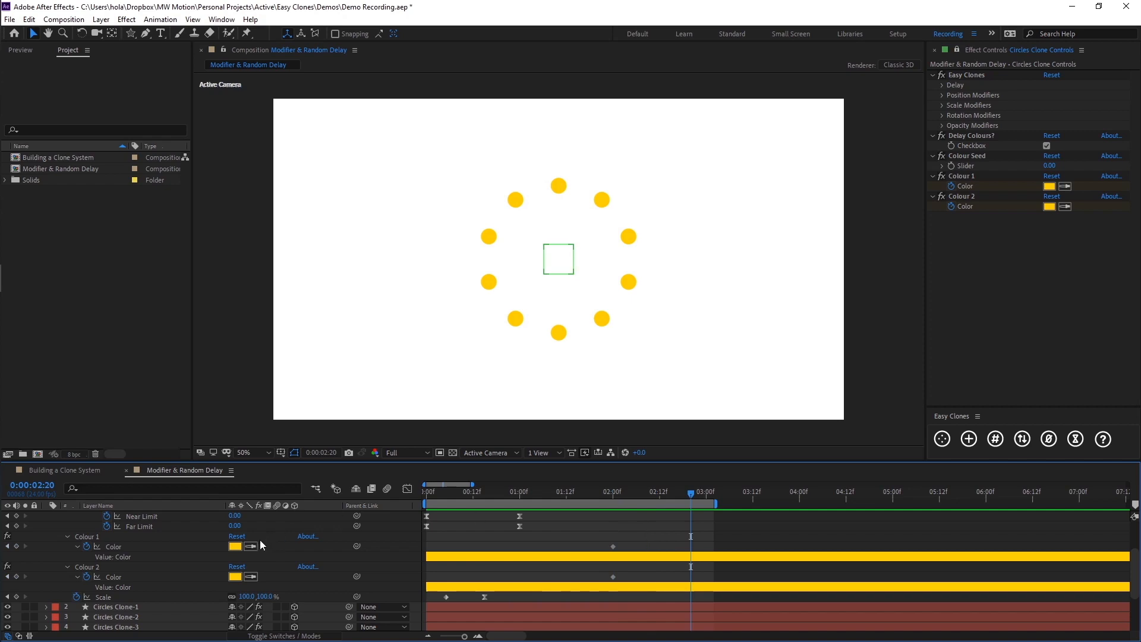
click(235, 546)
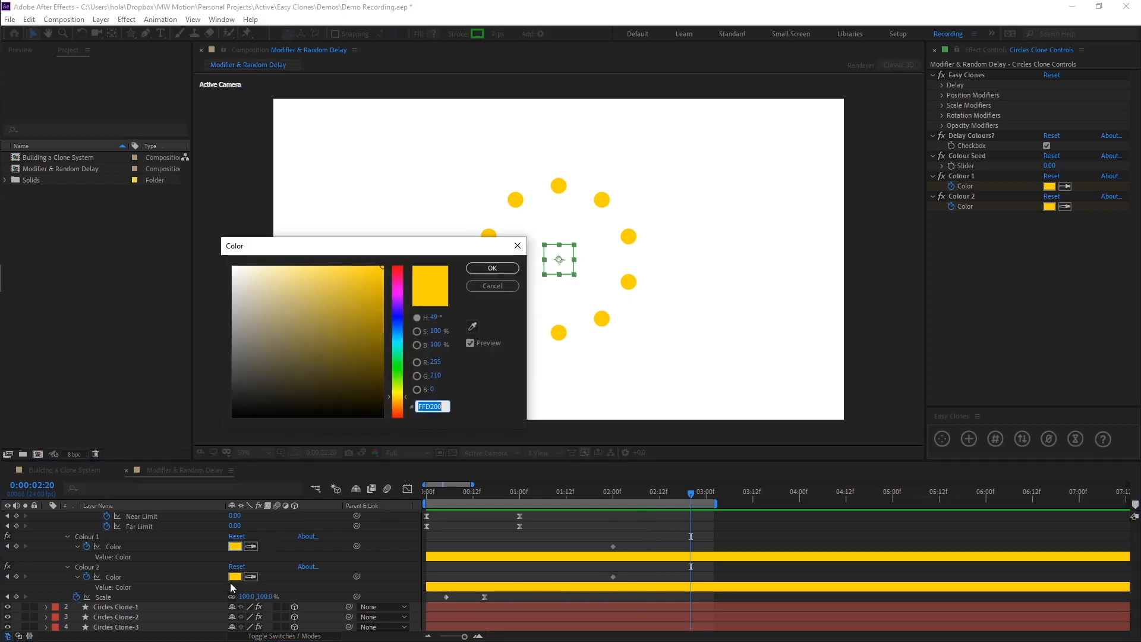
click(403, 326)
click(492, 268)
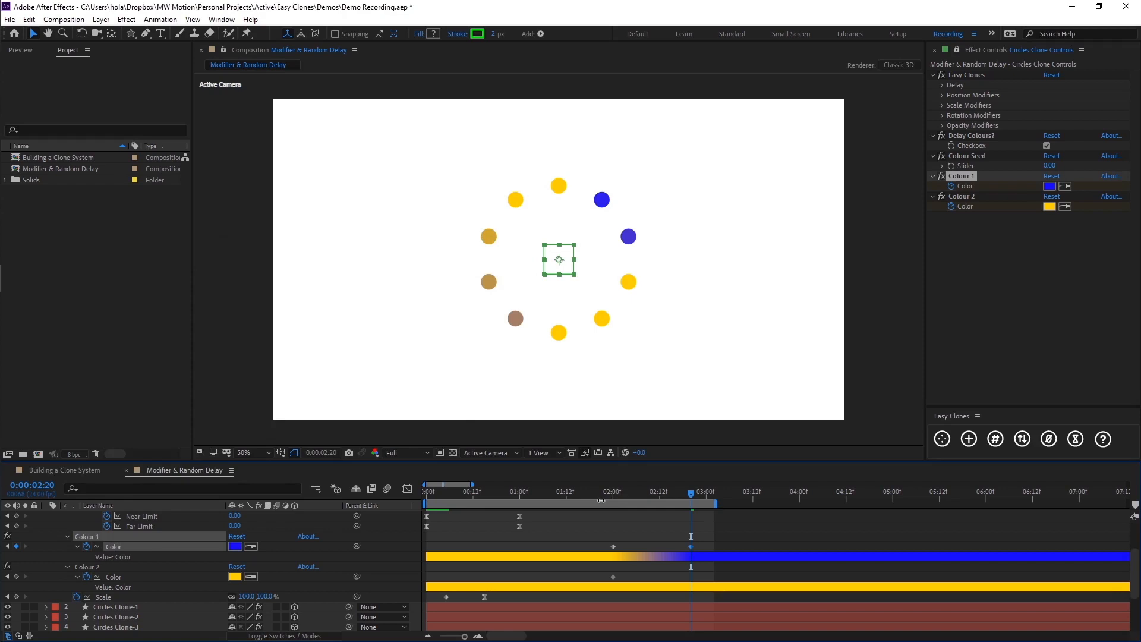
Sample Colour 1's blue for Colour 2 at 0:00:02:20 with the eyedropper.
click(251, 576)
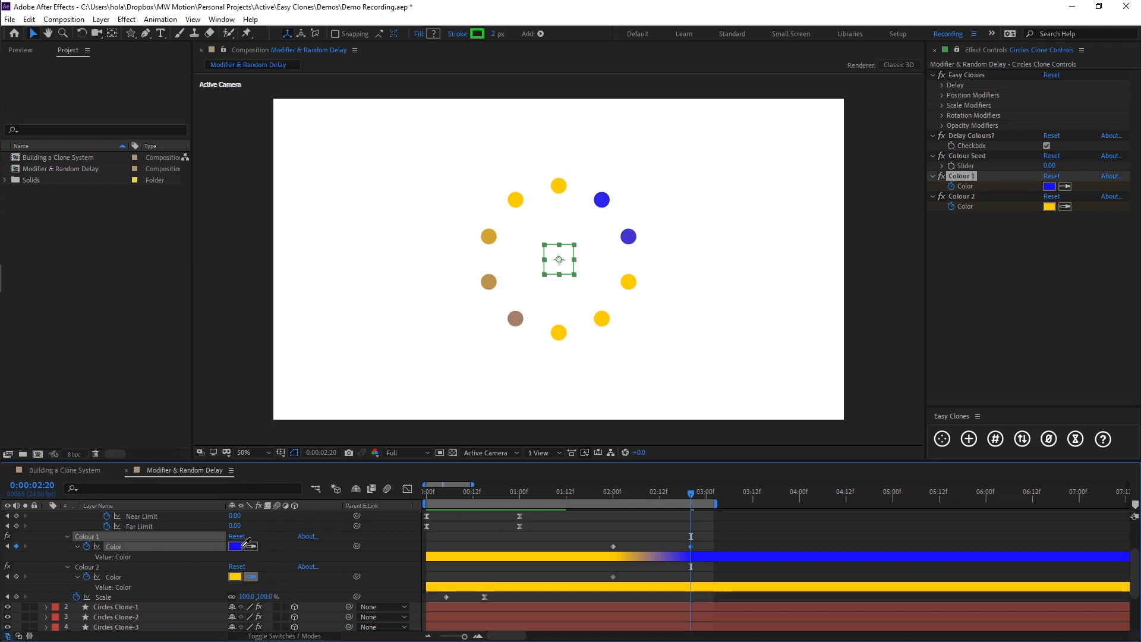
click(235, 547)
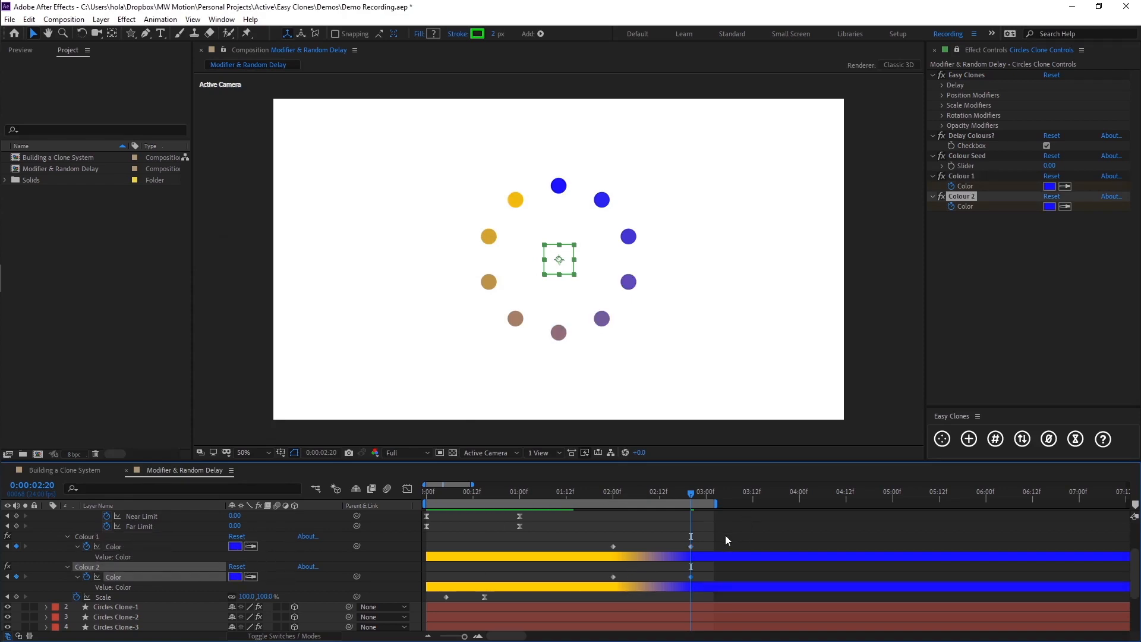
click(713, 533)
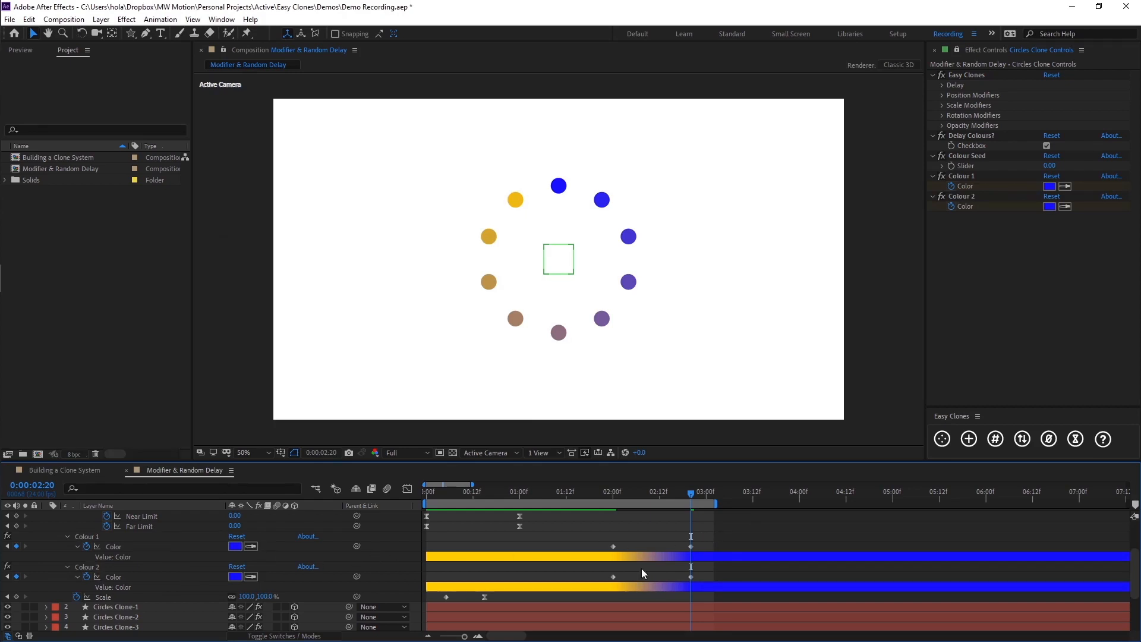
Keyframe Increase Scale in the Circles Clone Controls scale modifiers and place that keyframe at 0:00:02:00.
scroll(116, 555, up, 3)
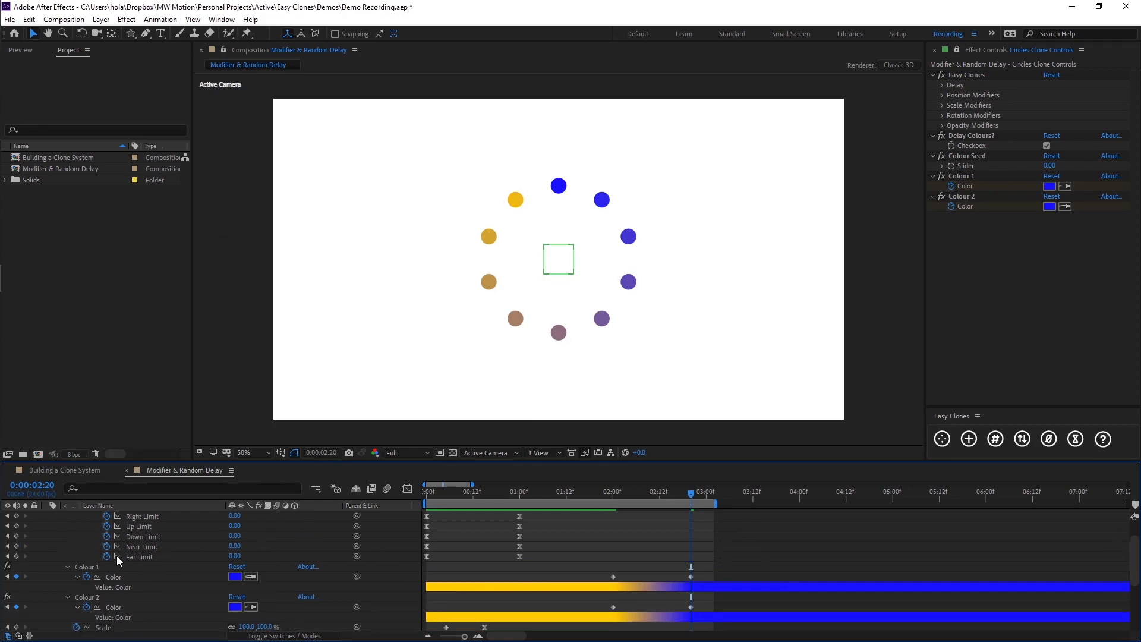
click(126, 514)
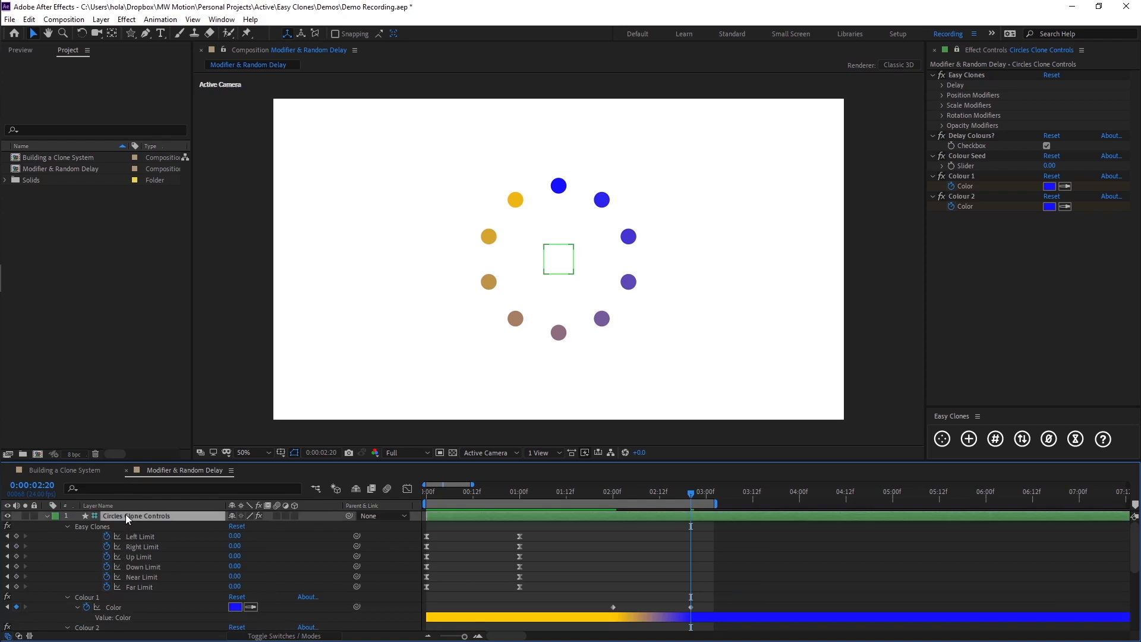
click(942, 105)
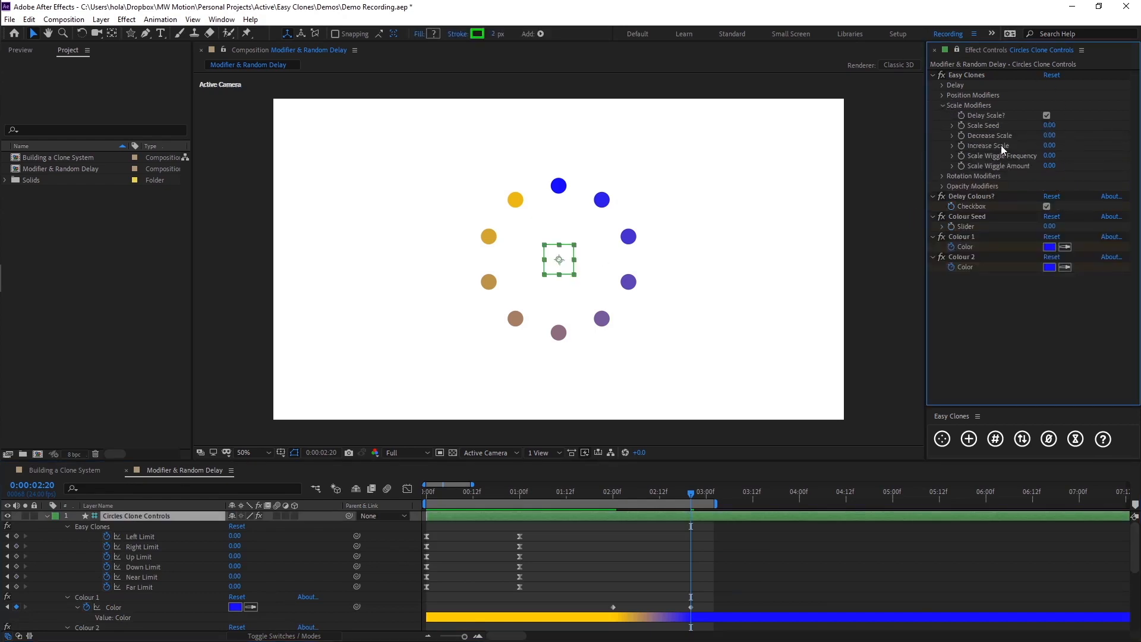
click(963, 145)
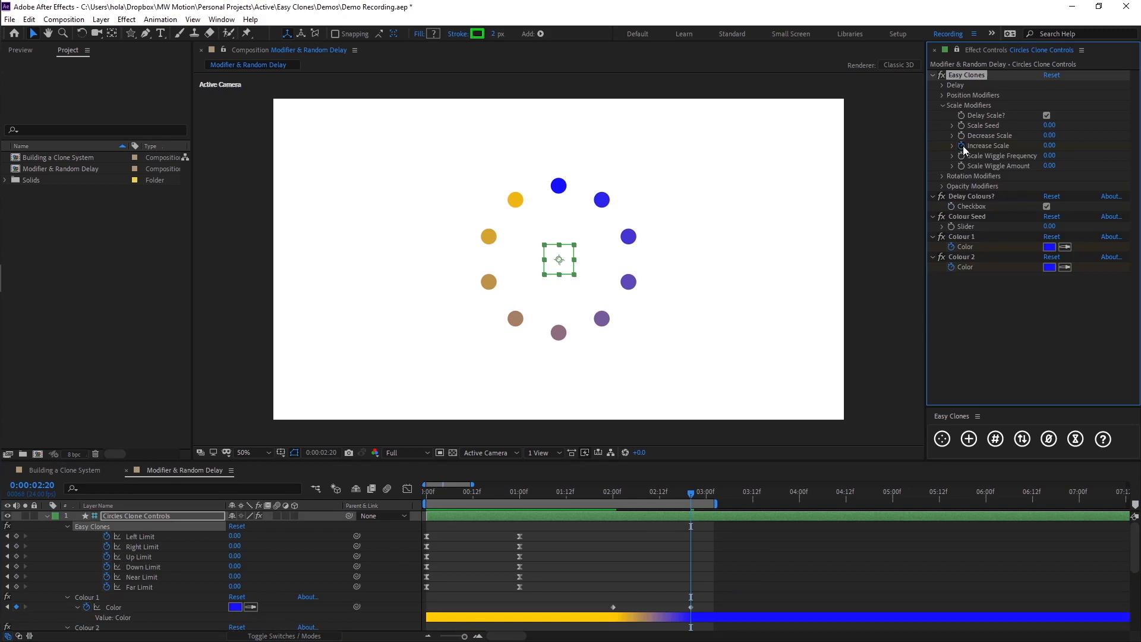
key(s)
key(s)
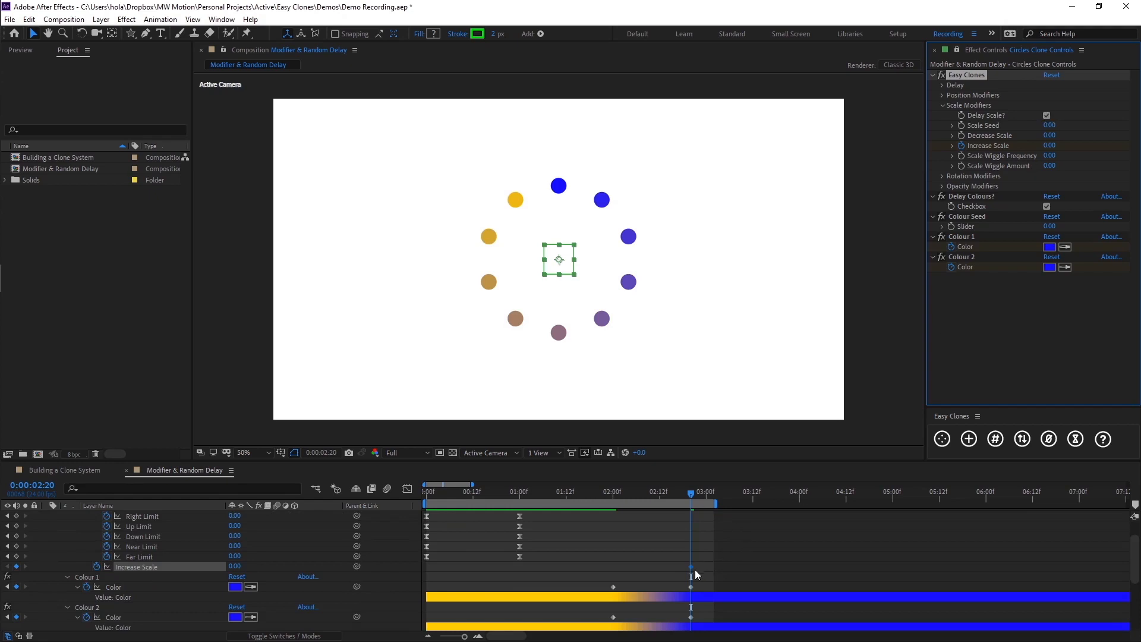
drag(690, 566, 613, 566)
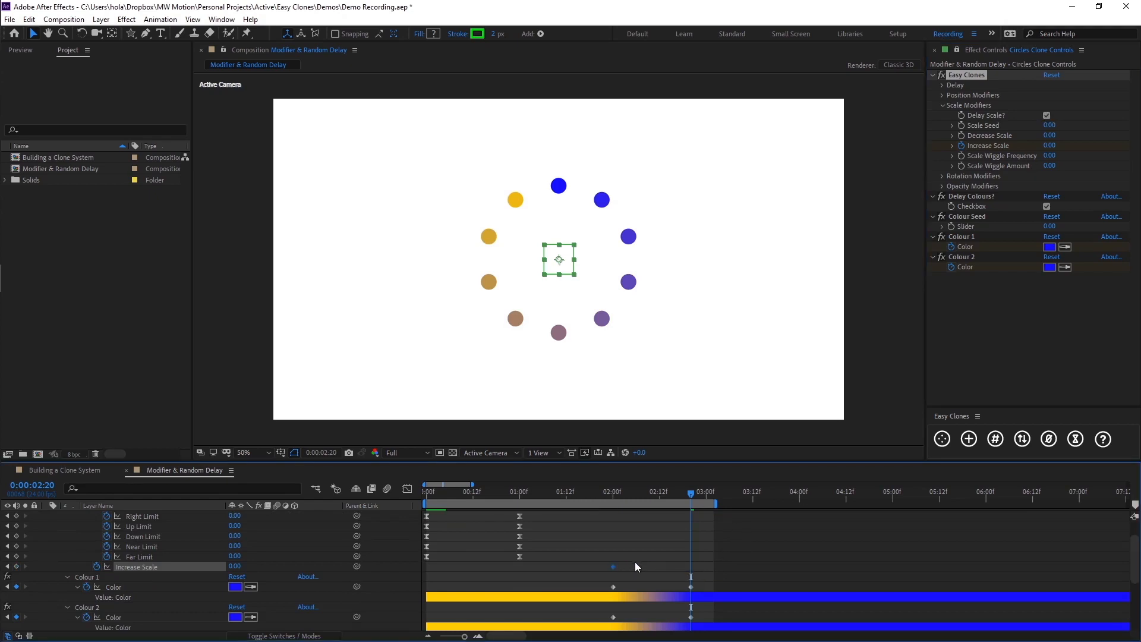
Set Increase Scale to 100 at 0:00:02:20.
click(235, 566)
text(100)
key(Return)
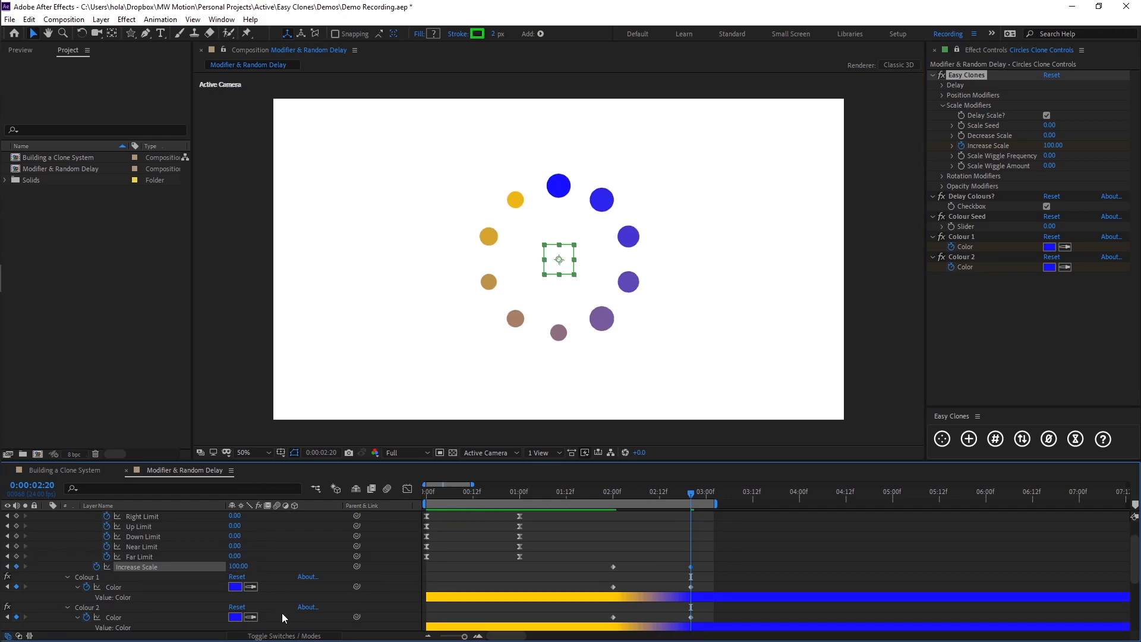
click(738, 569)
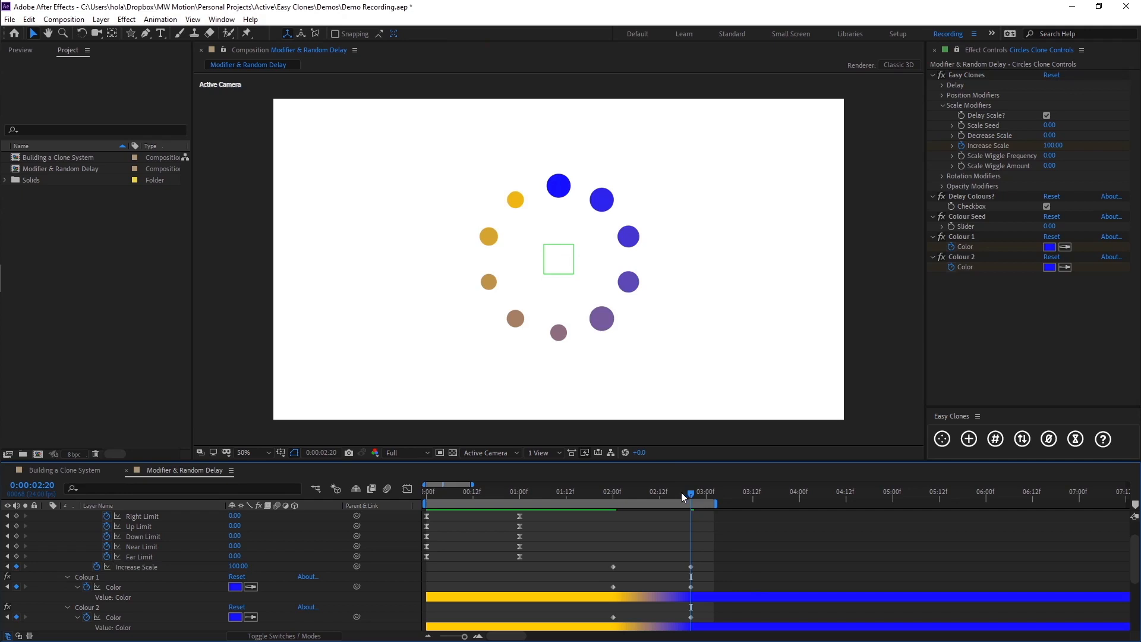
Turn off Delay Colours and Delay Scale, and scrub between 0:00:02:00 and 0:00:03:00 to check the undelayed change.
drag(691, 495, 608, 505)
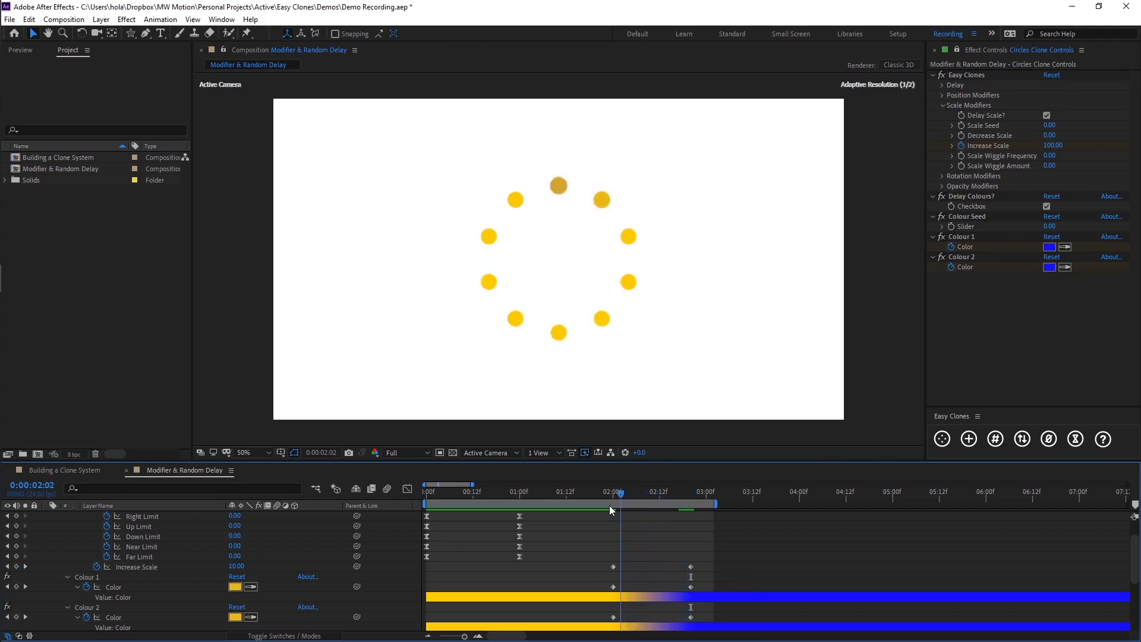
click(1048, 207)
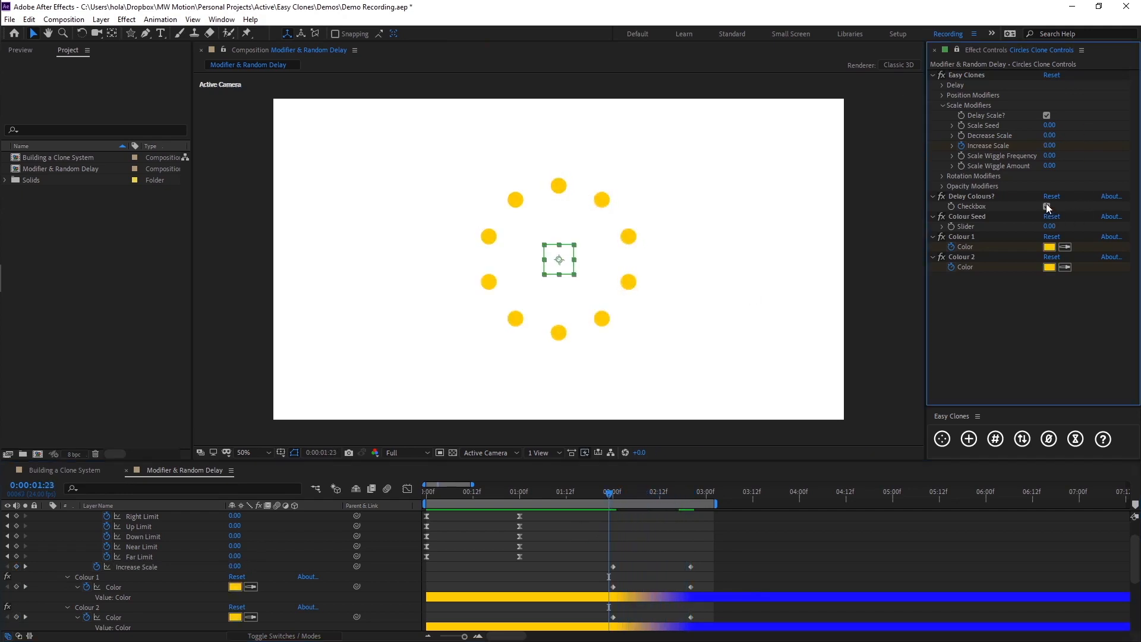
click(1048, 116)
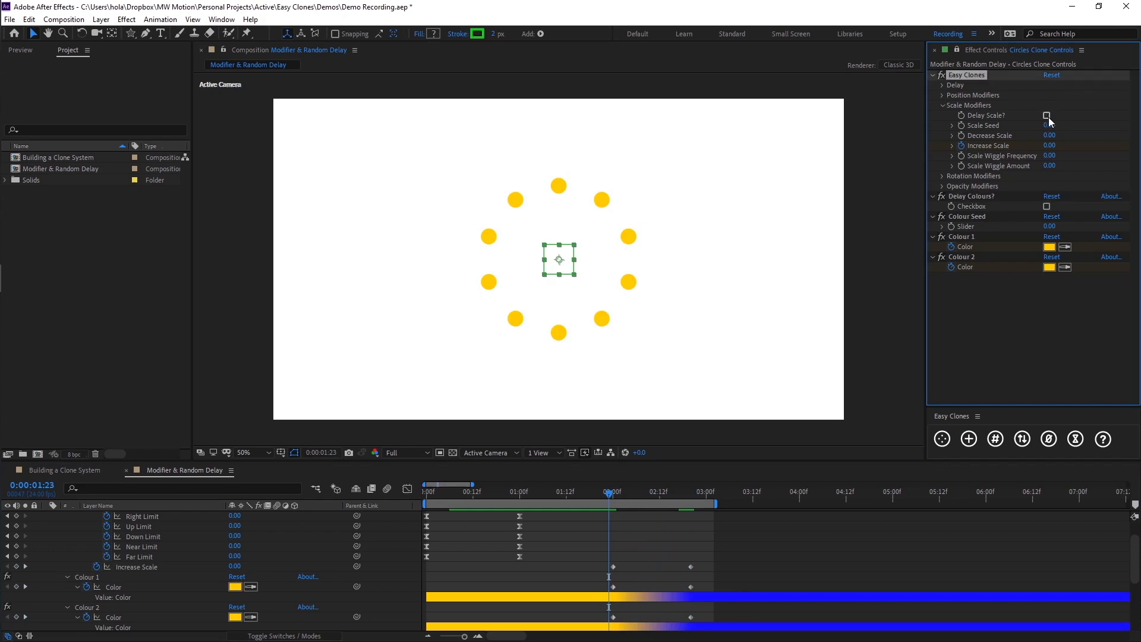
click(632, 515)
click(616, 497)
drag(616, 497, 707, 489)
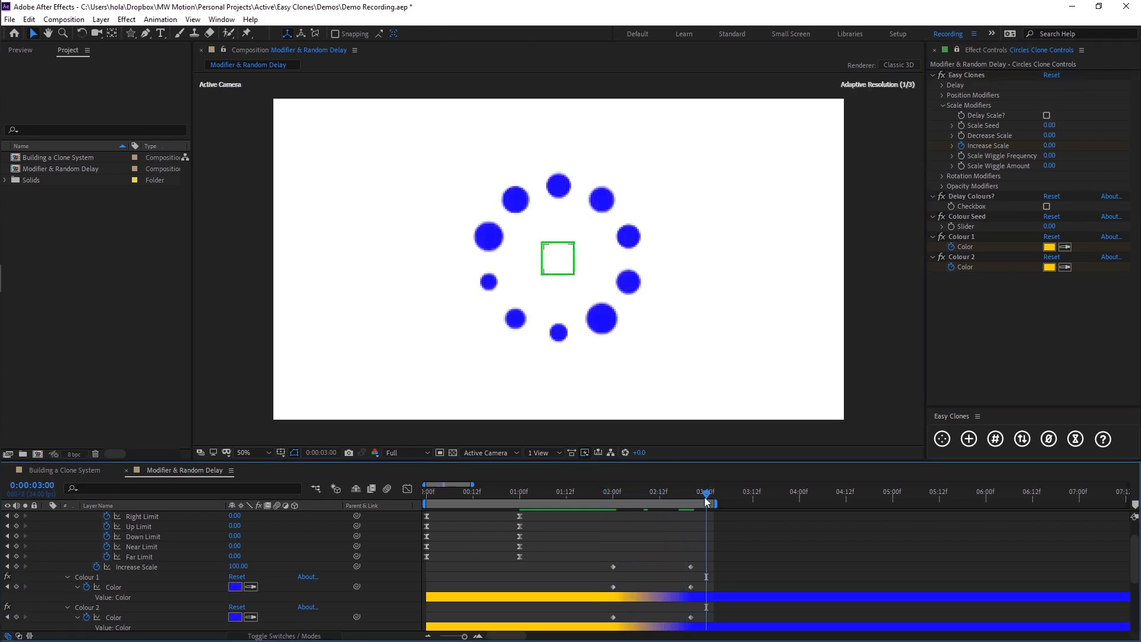
click(612, 492)
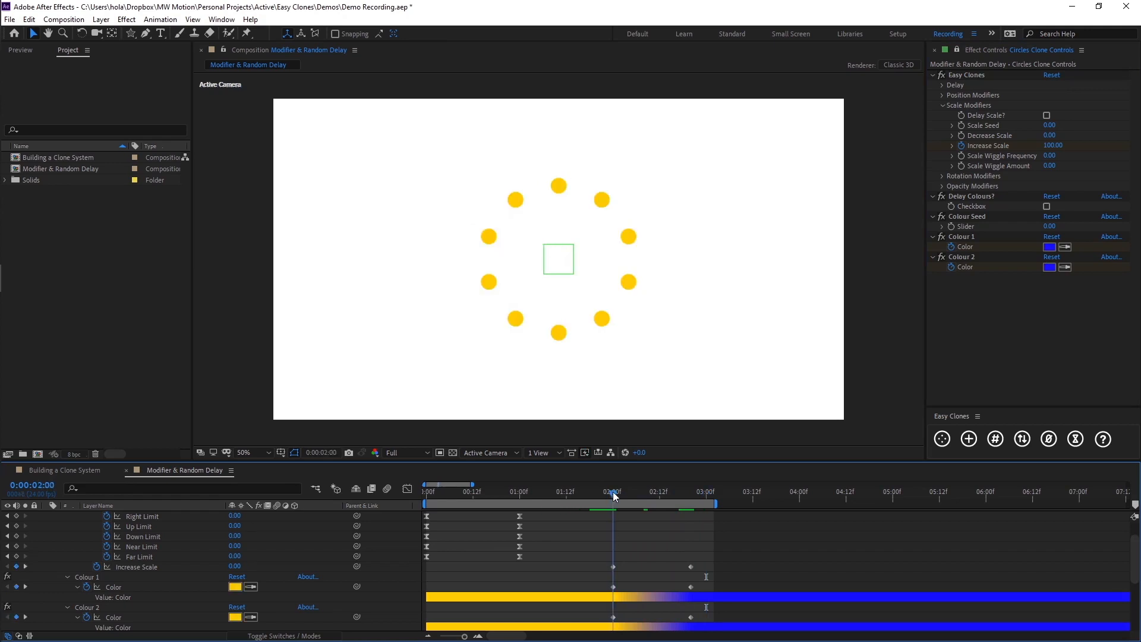
Start the work area at 0:00:01:18 and preview the colour and scale change without delays.
drag(612, 491, 589, 487)
key(b)
key(space)
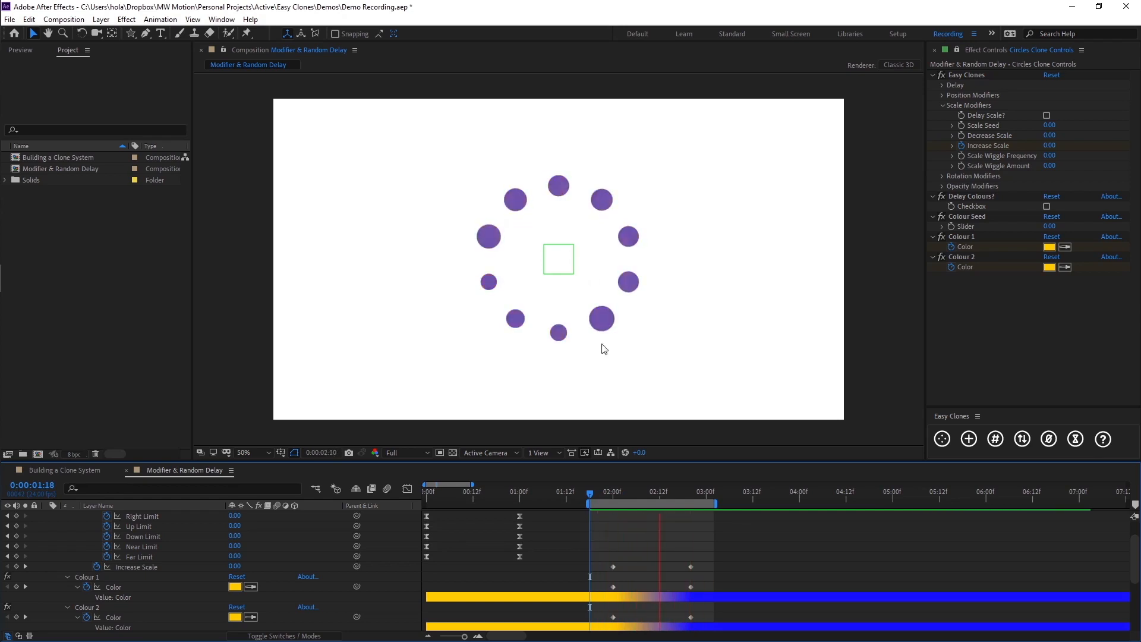
key(space)
Turn Delay Colours and Delay Scale back on.
scroll(600, 559, down, 2)
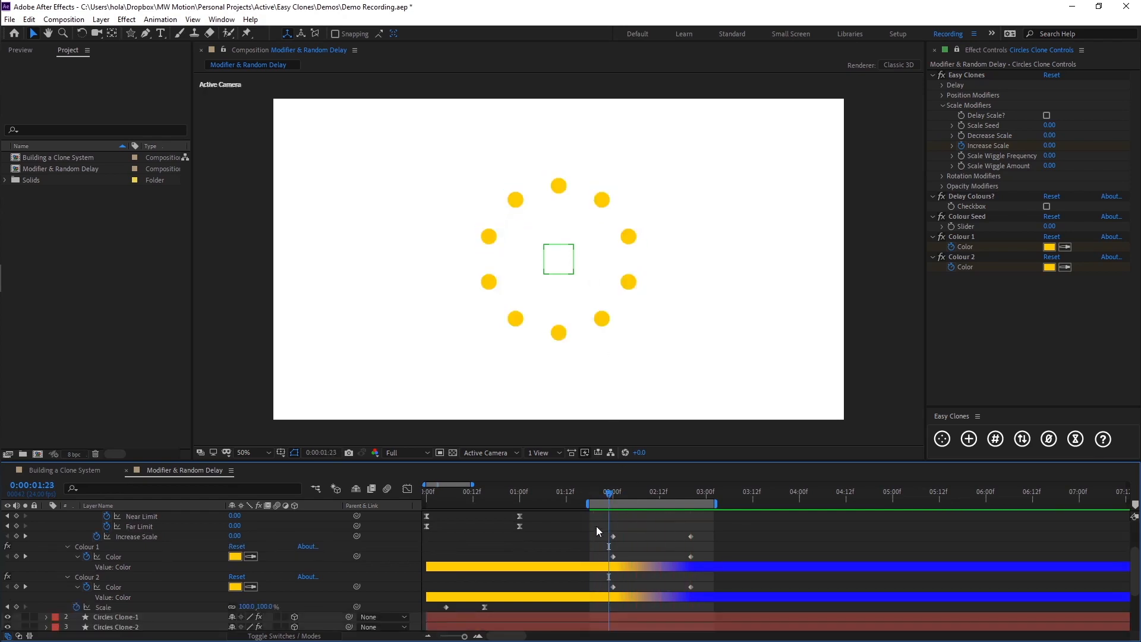
drag(597, 526, 704, 536)
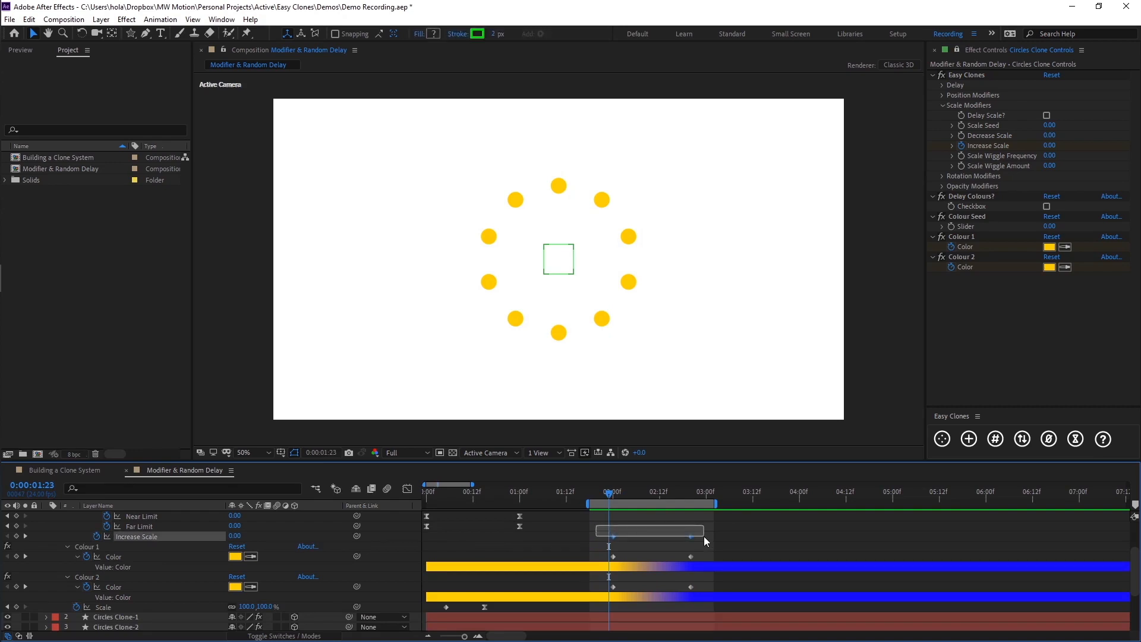
click(613, 526)
click(1046, 208)
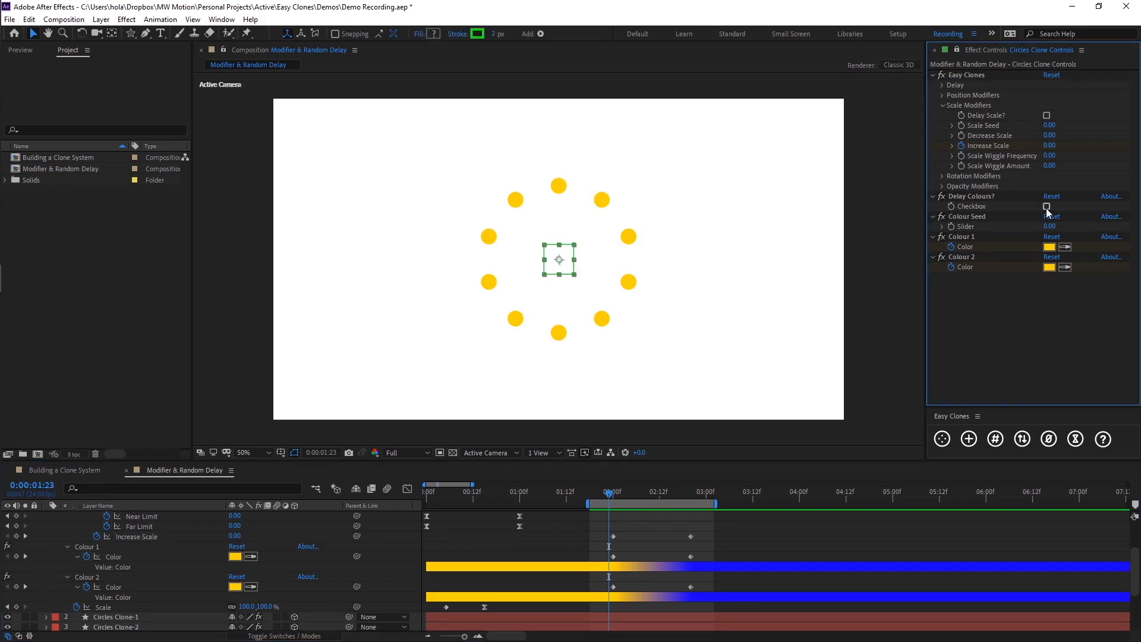
click(1047, 207)
click(1047, 115)
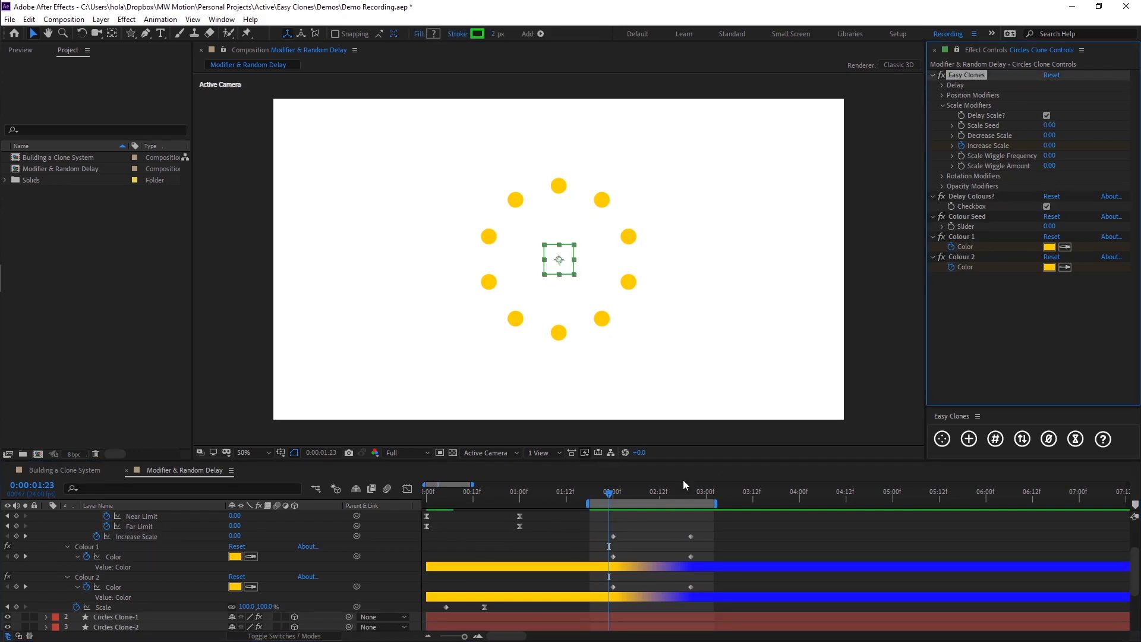
click(634, 530)
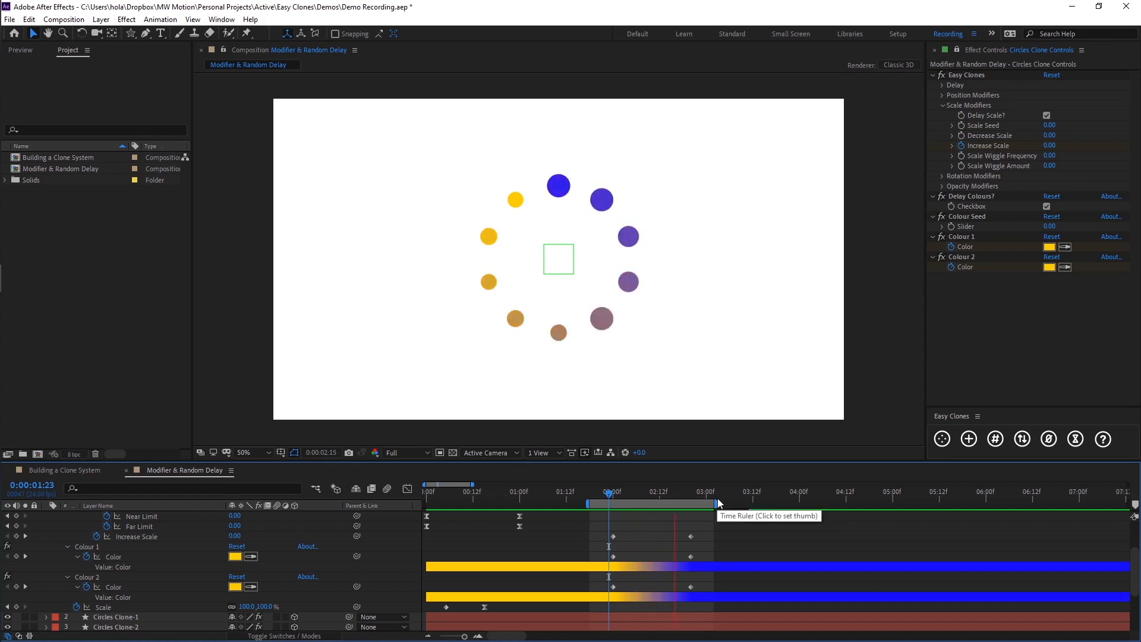
Extend the work area's end past 0:00:03:12 and check the delayed colour and scale change around 0:00:03:07.
drag(716, 503, 774, 506)
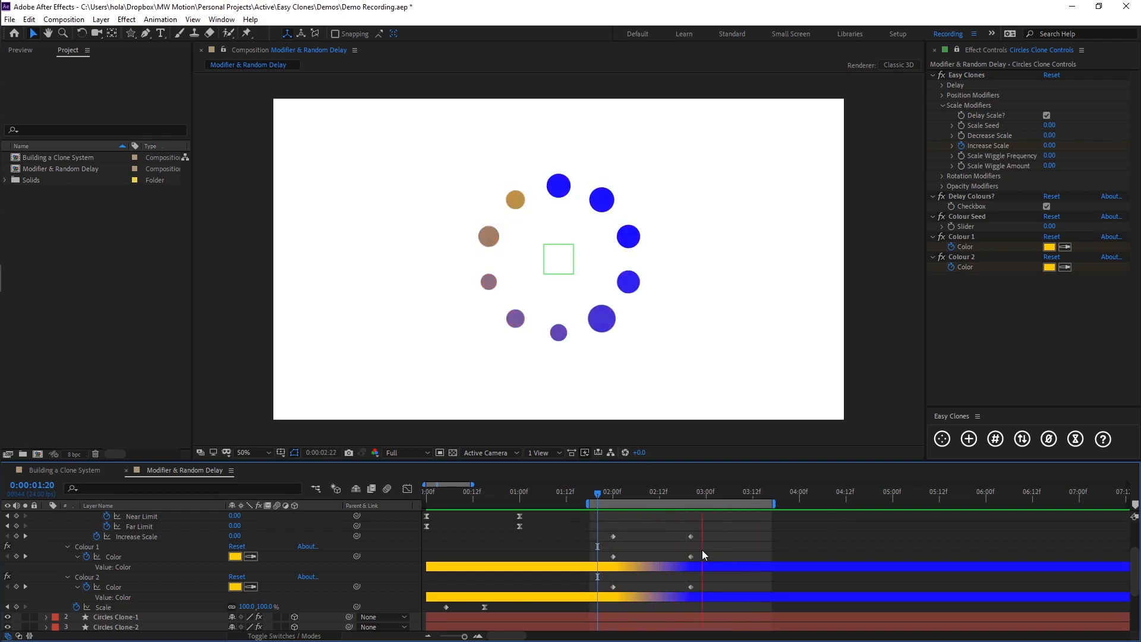
click(735, 493)
mouse_move(736, 492)
mouse_down()
mouse_move(611, 501)
mouse_move(625, 496)
mouse_move(747, 490)
mouse_move(611, 514)
mouse_move(736, 509)
mouse_up()
Extend the work area back to the start of the timeline and preview the whole clone animation.
click(965, 74)
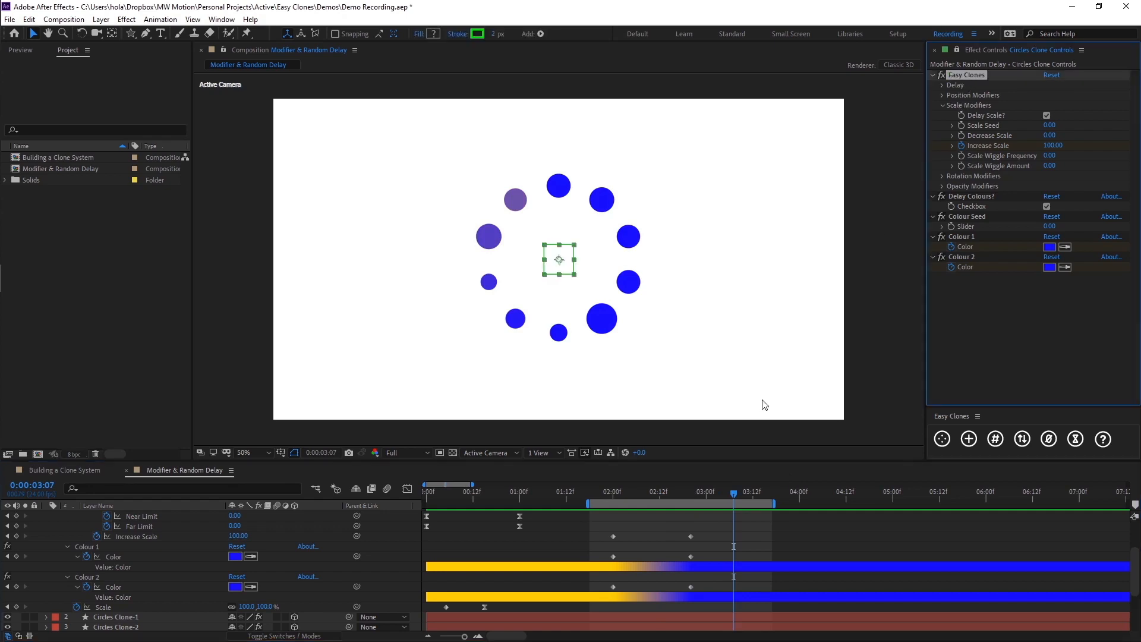
click(771, 534)
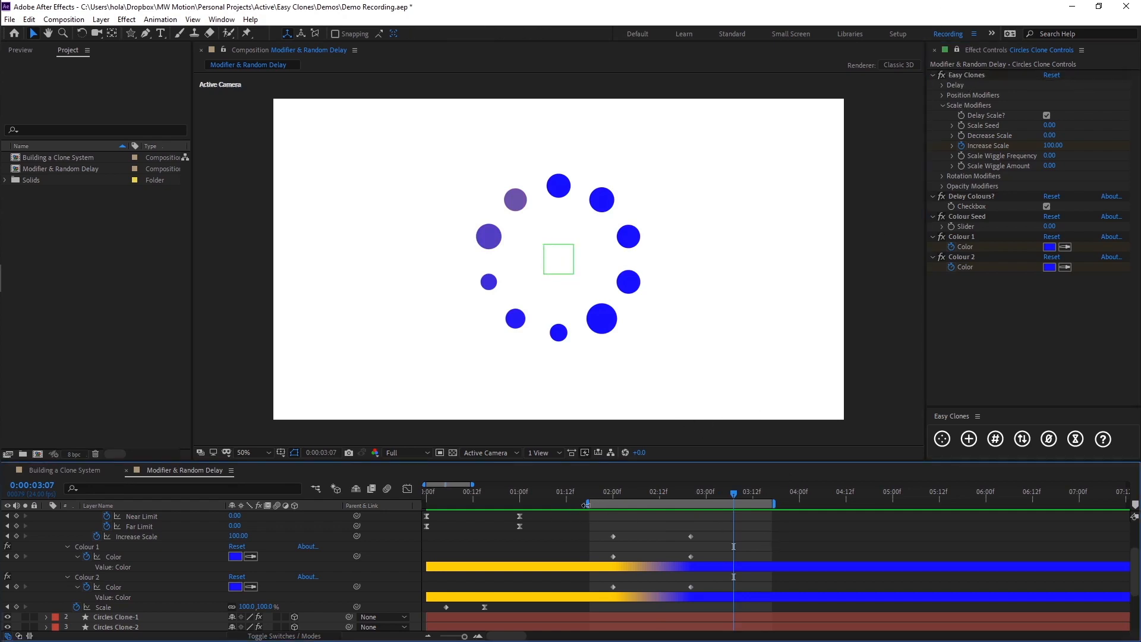
drag(586, 504, 424, 504)
key(space)
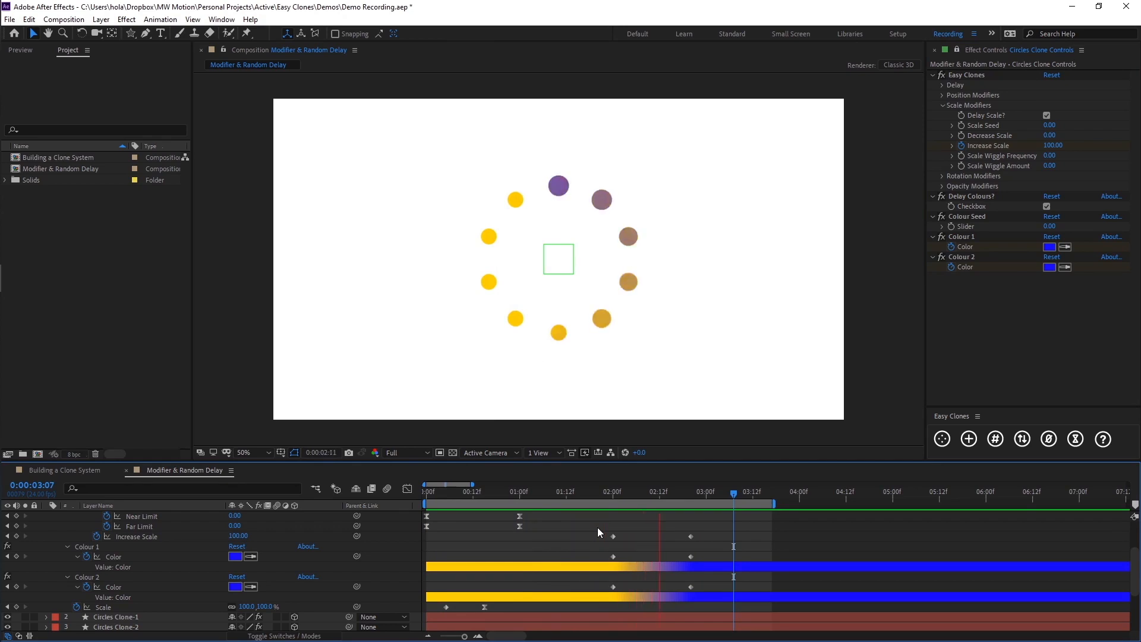
Change Colour 2 to red (FF0000) at 0:00:02:20.
drag(694, 489, 691, 490)
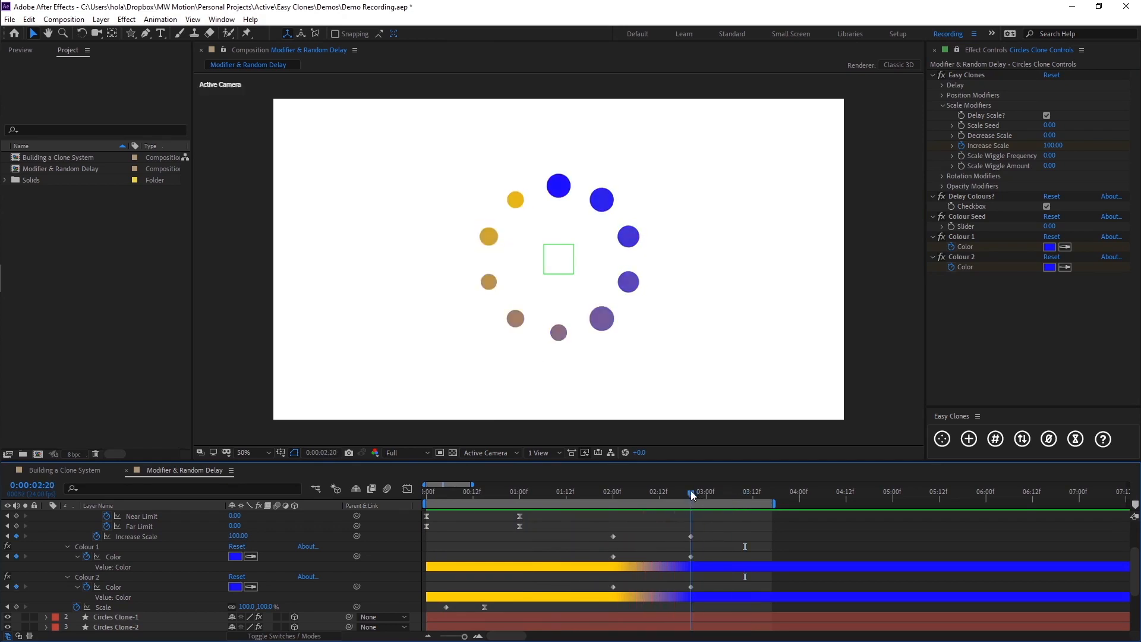
click(236, 587)
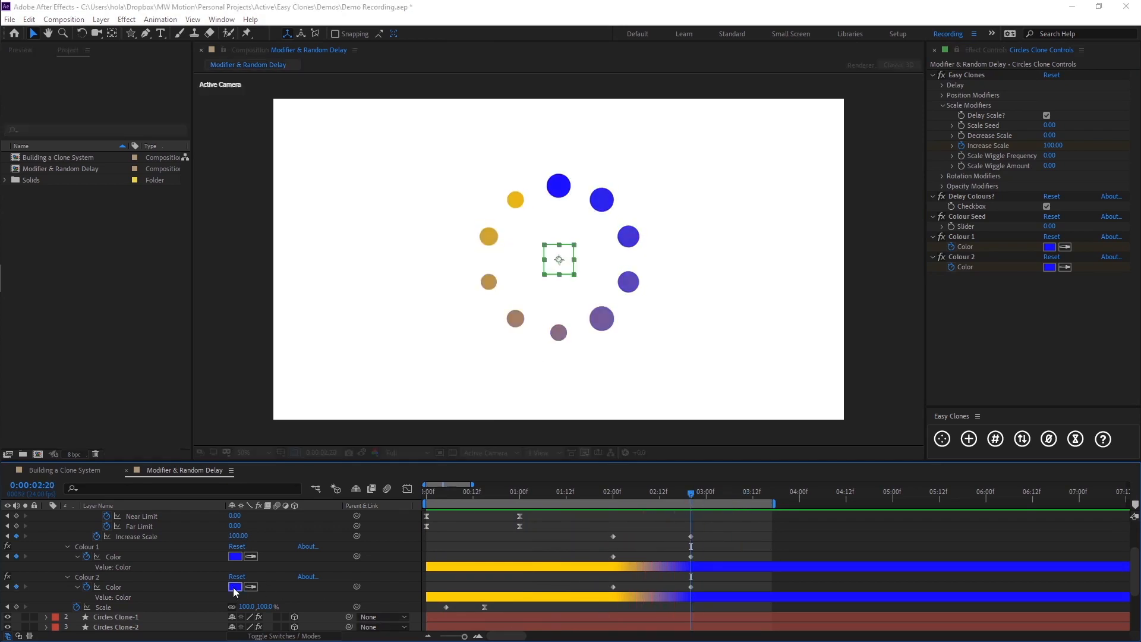
drag(402, 270, 400, 262)
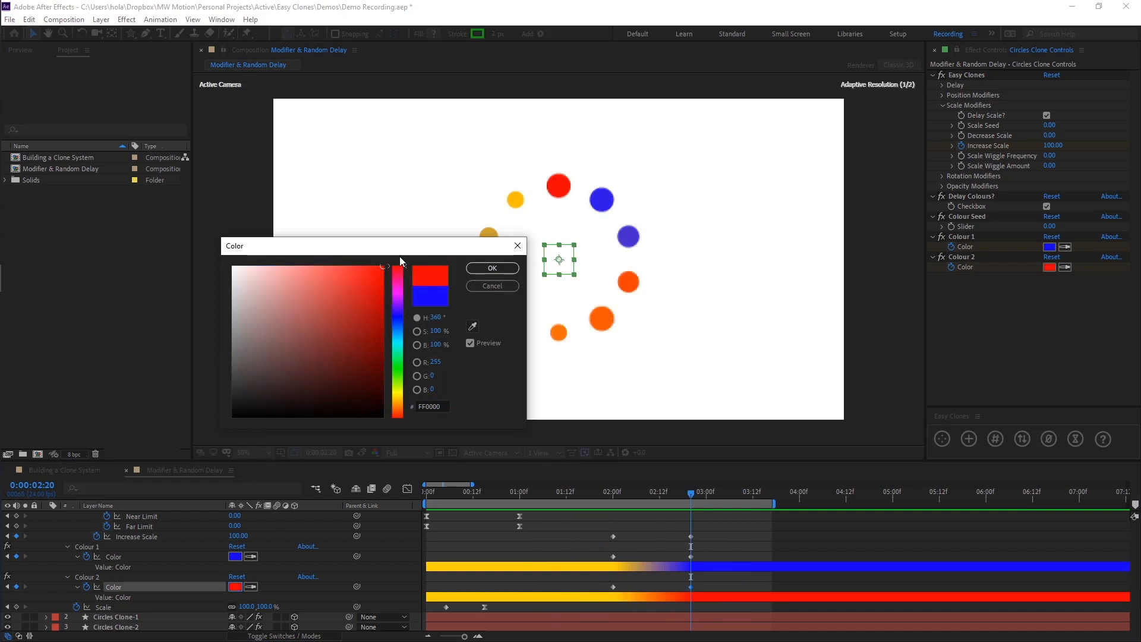
click(492, 269)
click(745, 550)
Start the work area at 0:00:01:21 and preview the clones changing to the two colours.
click(601, 490)
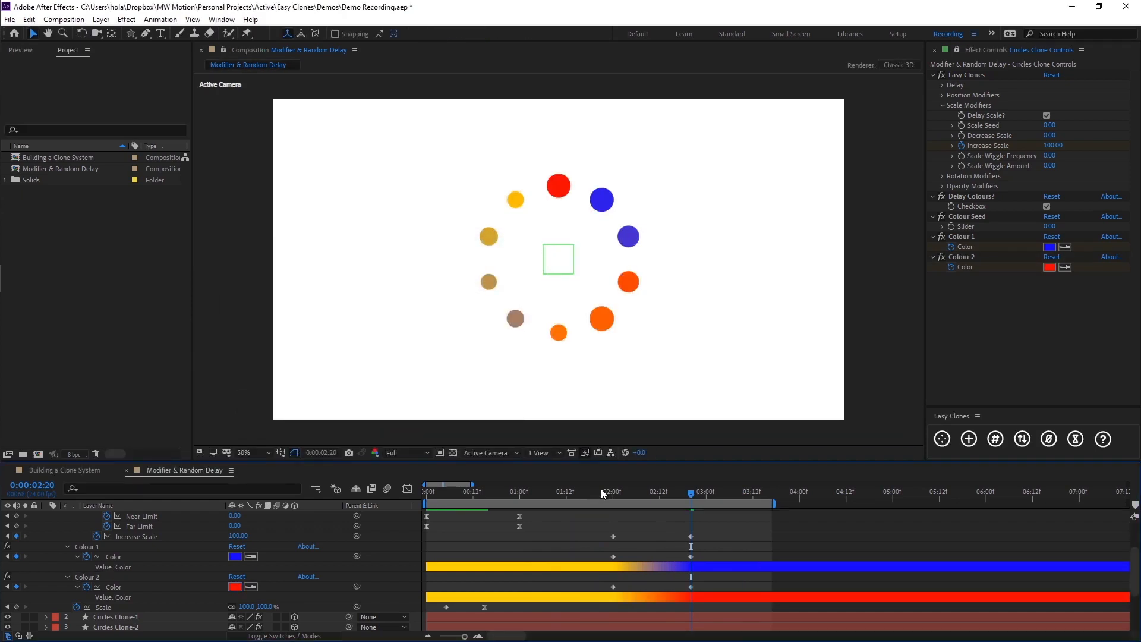
key(b)
key(space)
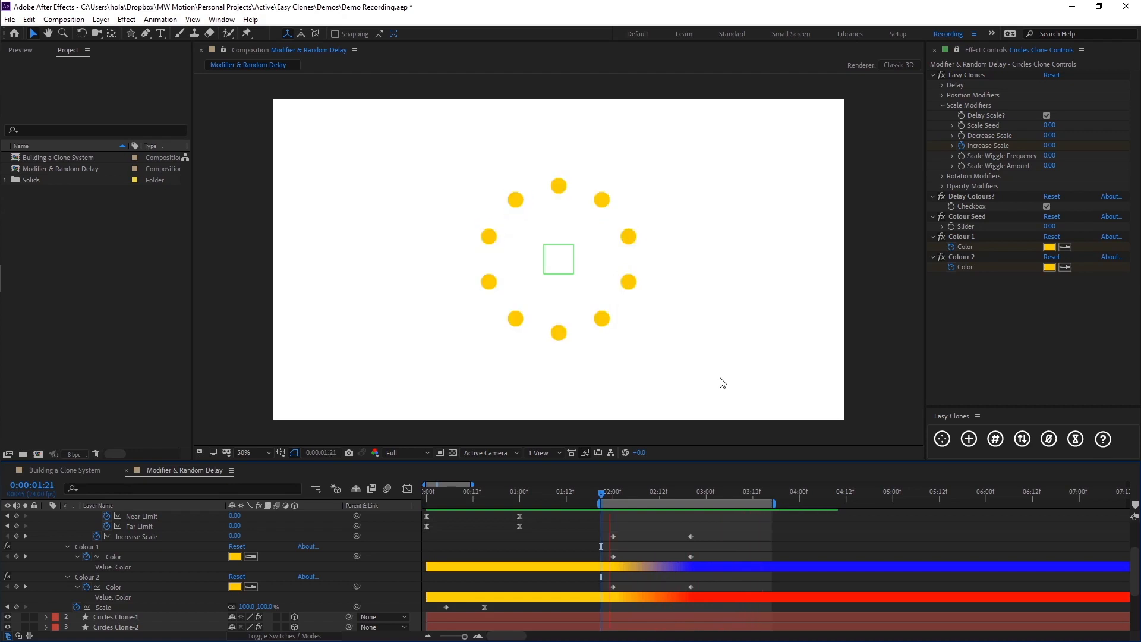
Set the Colour Seed to 7 to reshuffle which clones take Colour 1 and Colour 2.
click(1050, 226)
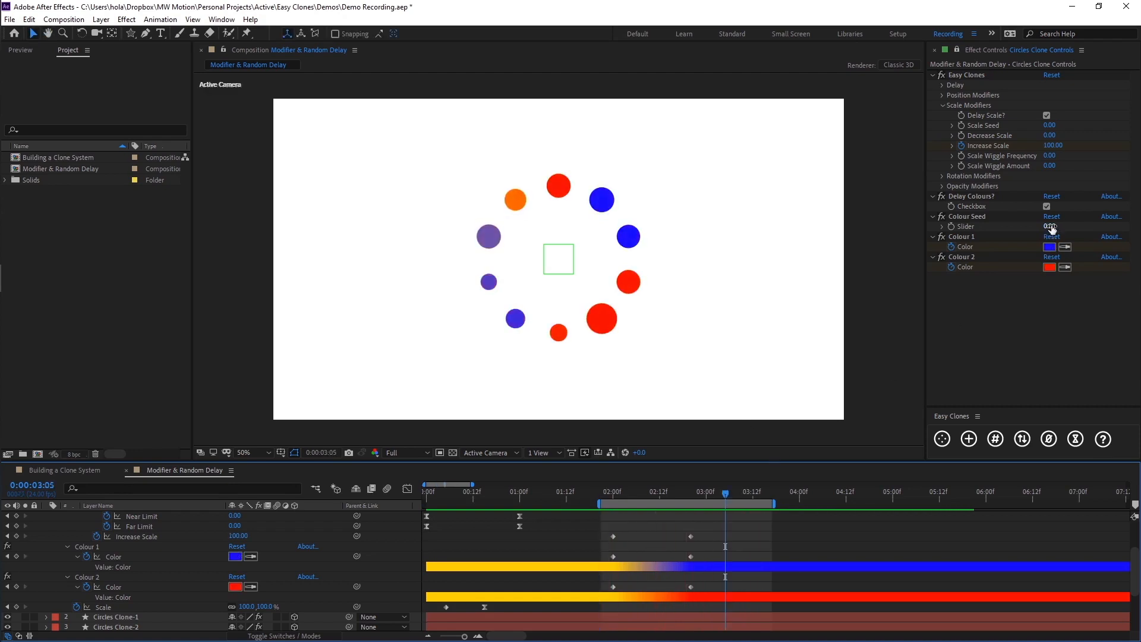
key(Up)
key(Up)
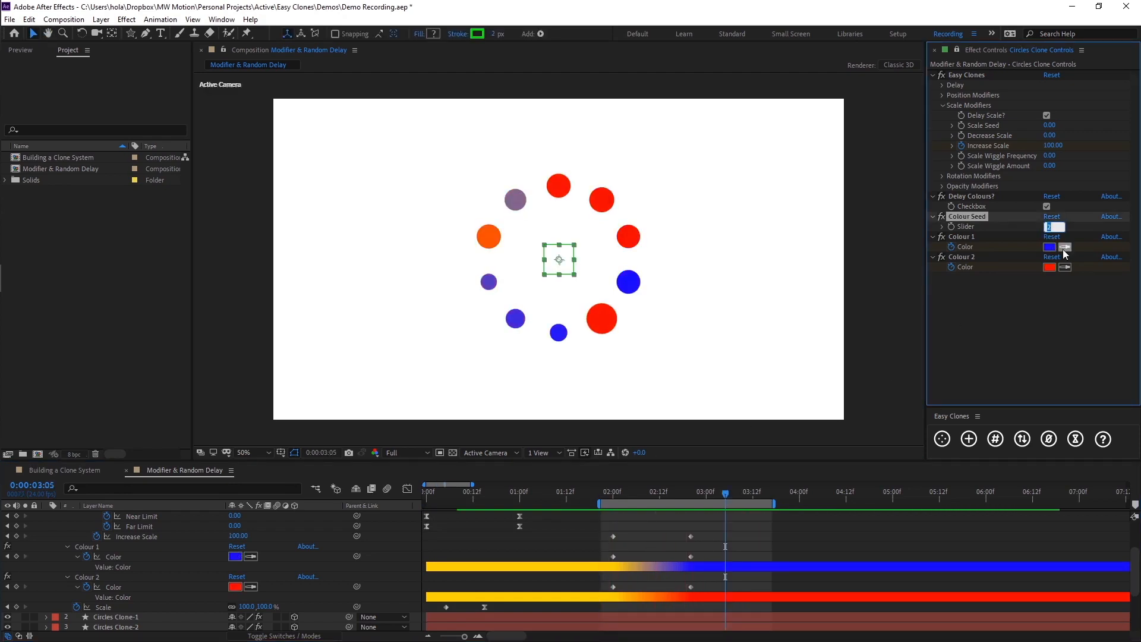
key(Up)
key(Up)
key(Up)
key(Up)
key(Up)
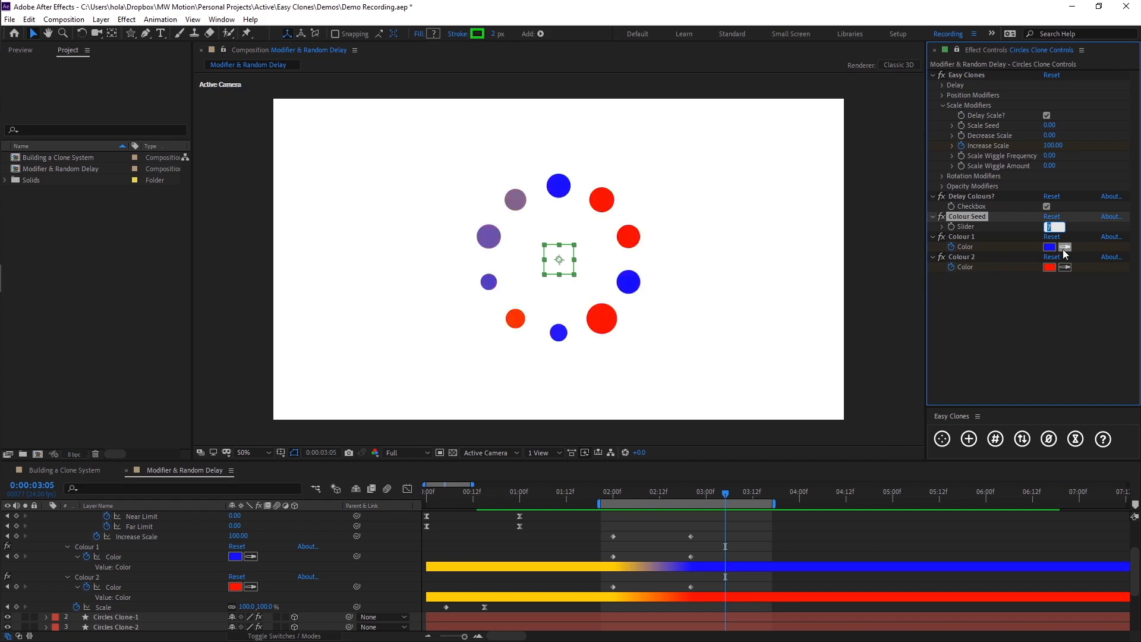
Extend the work area's end just past 0:00:04:00 and preview the clones changing scale and colour.
drag(727, 494, 712, 599)
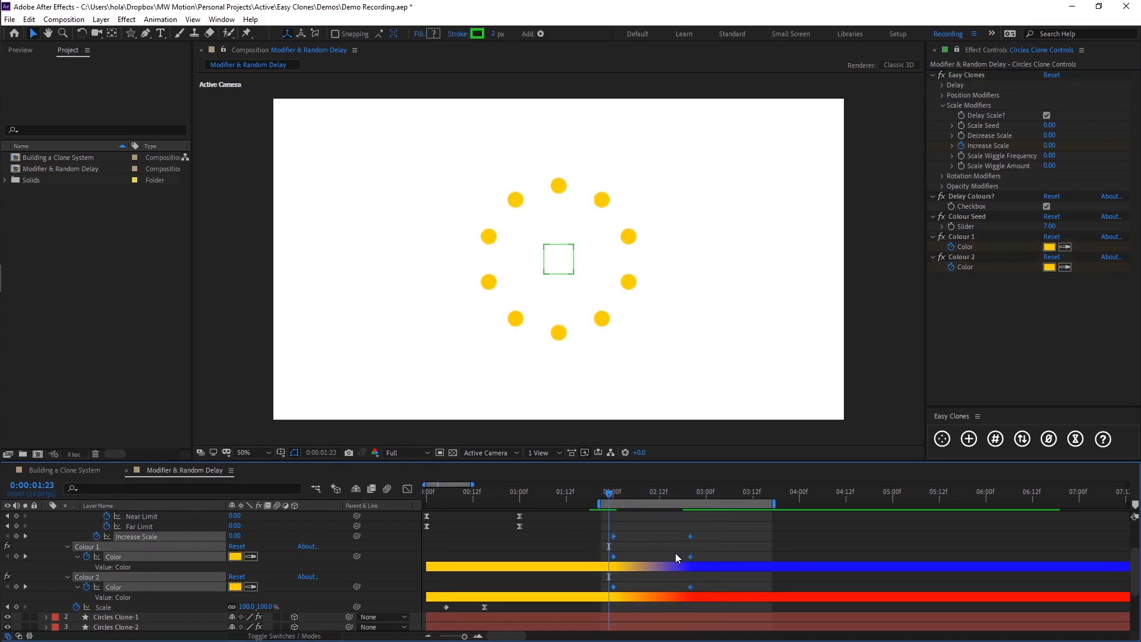
click(676, 553)
drag(627, 493, 797, 496)
drag(780, 510, 823, 529)
key(space)
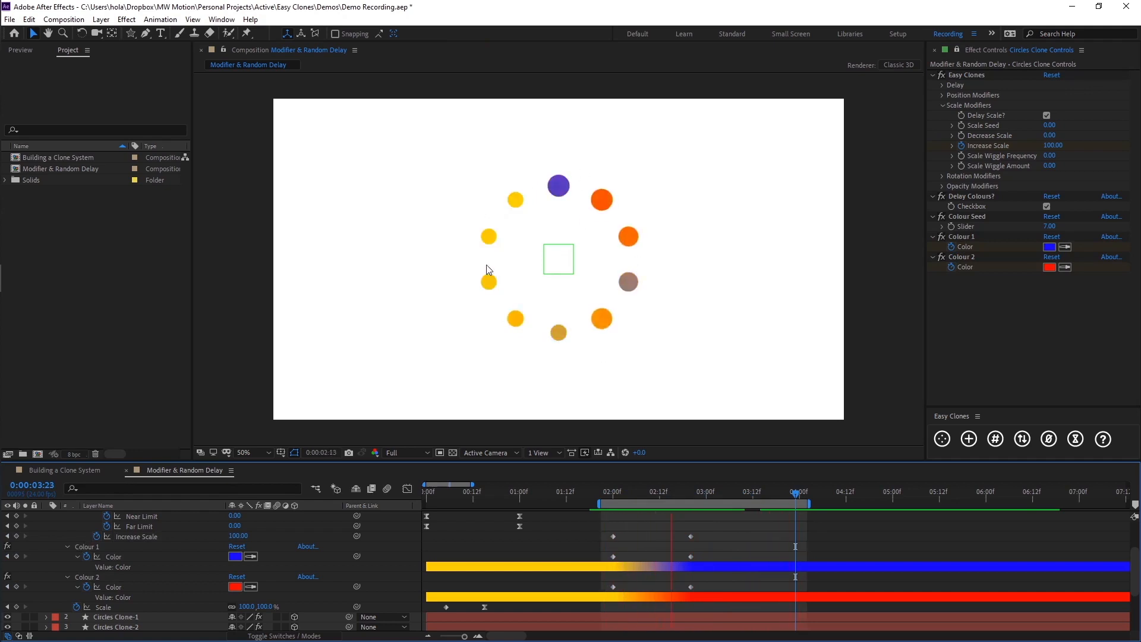
key(space)
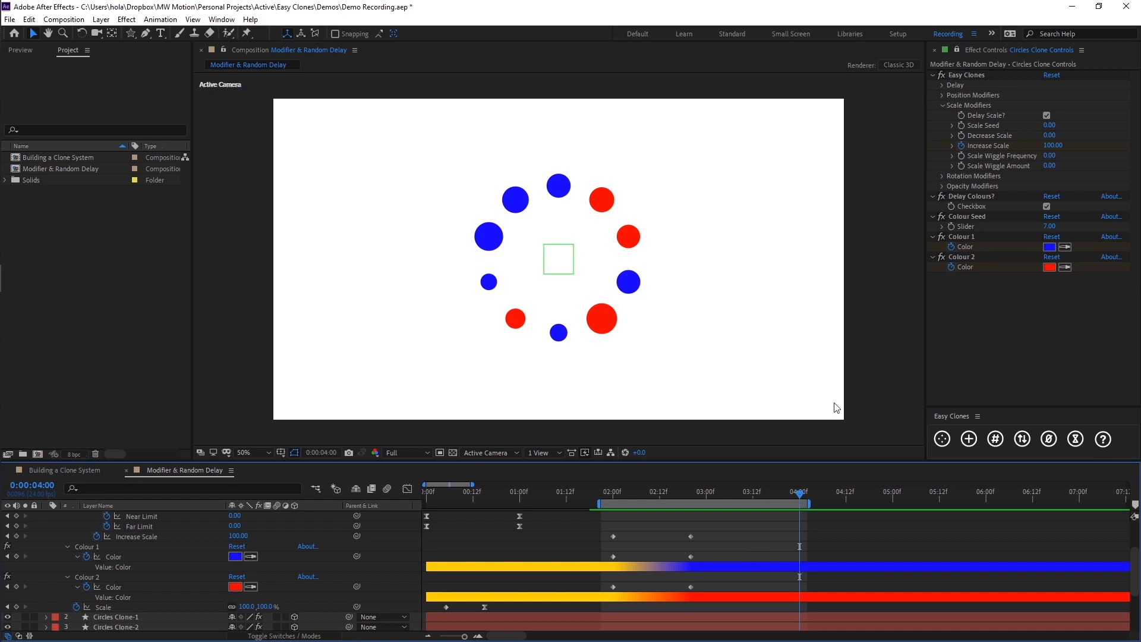
Collapse the Scale Modifiers and set the Individual Delay of the clones to 0.
click(943, 105)
click(943, 105)
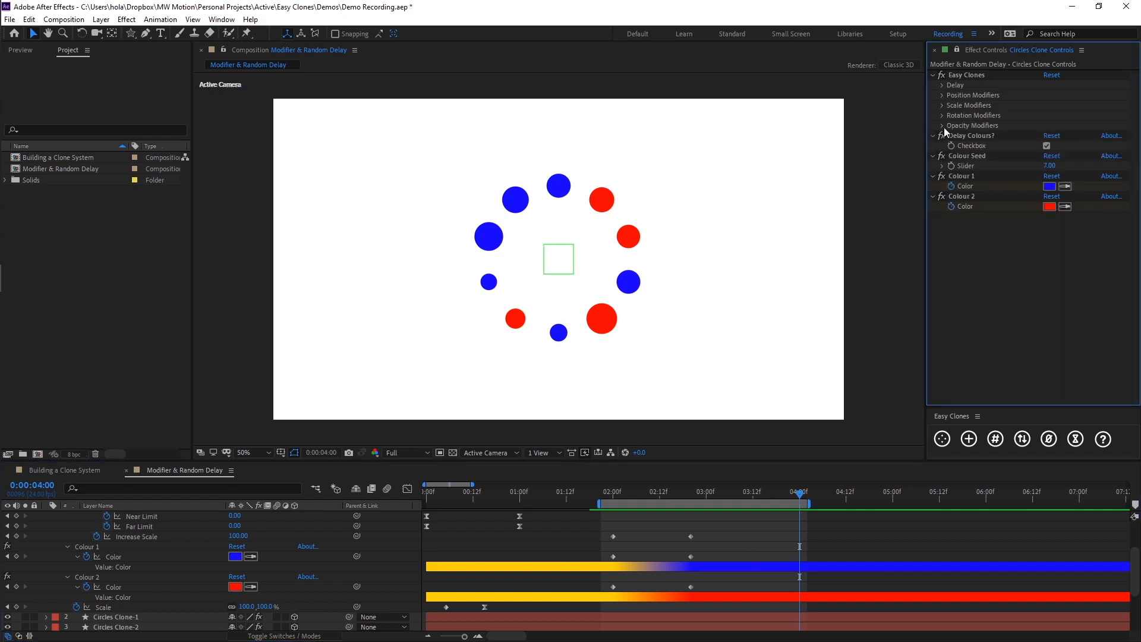
click(943, 85)
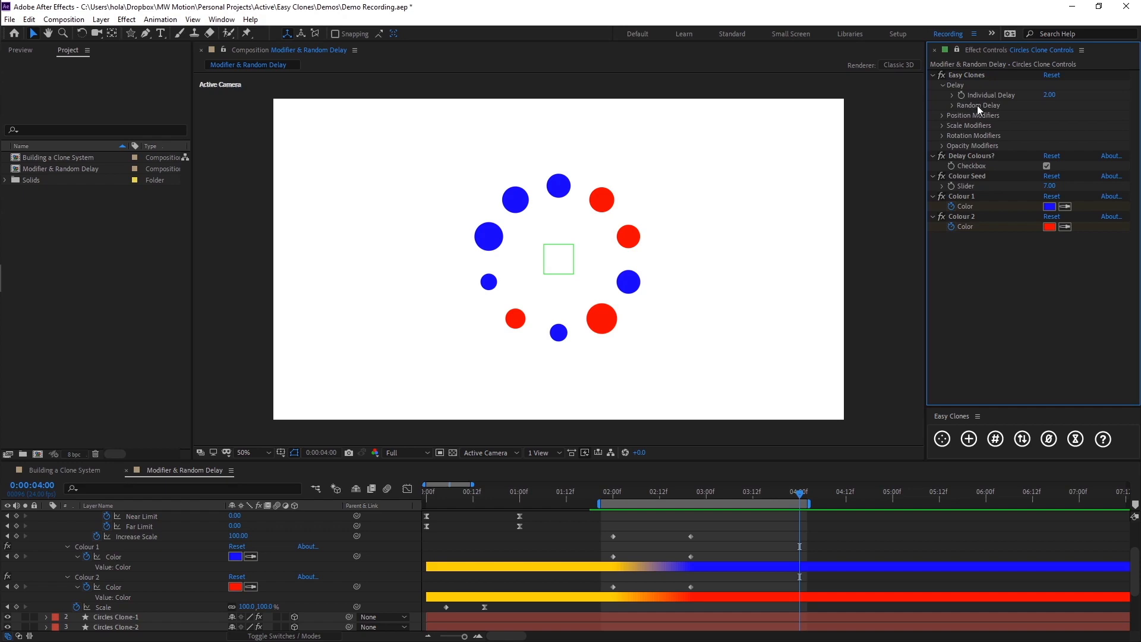
click(1049, 97)
text(0)
key(Return)
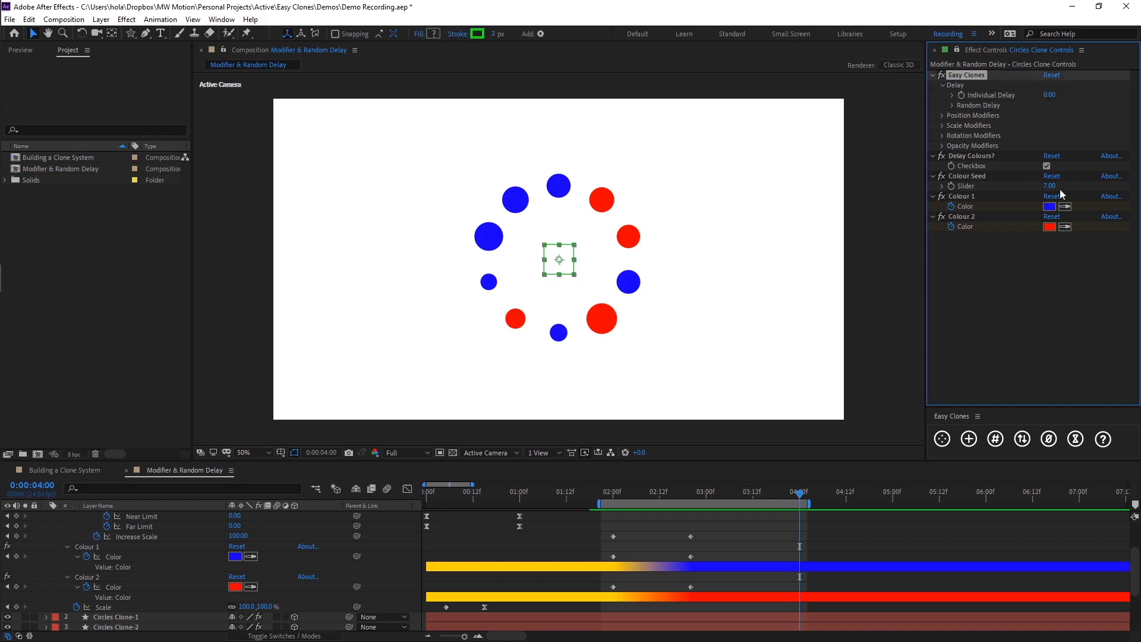
Extend the work area back to the timeline's start and review the undelayed animation through to 0:00:02:23.
drag(597, 505, 424, 505)
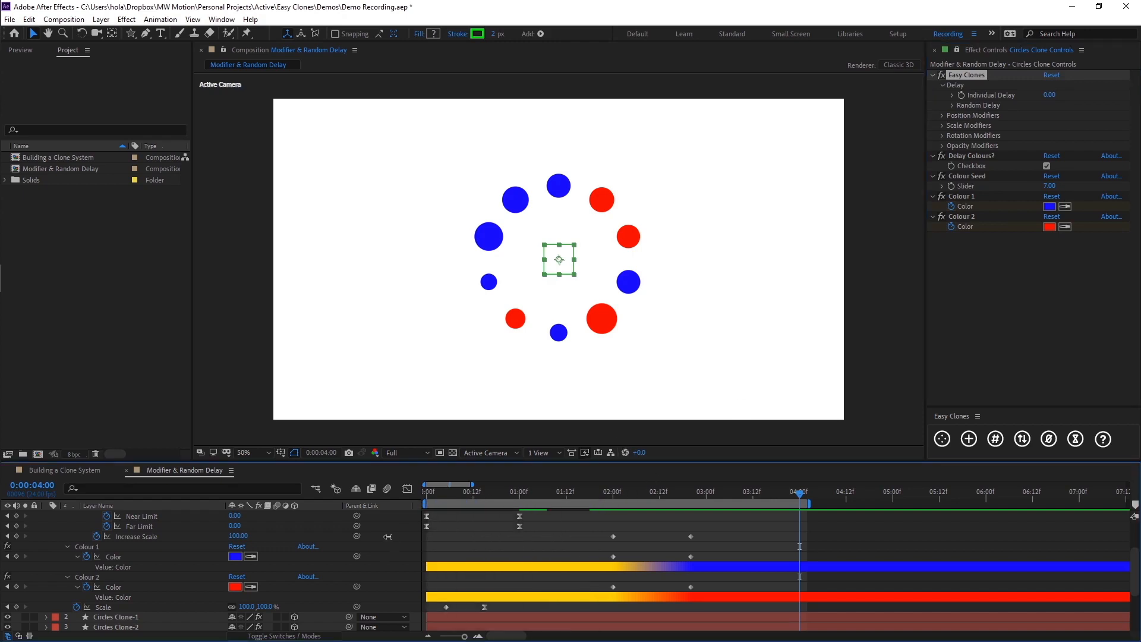
click(464, 541)
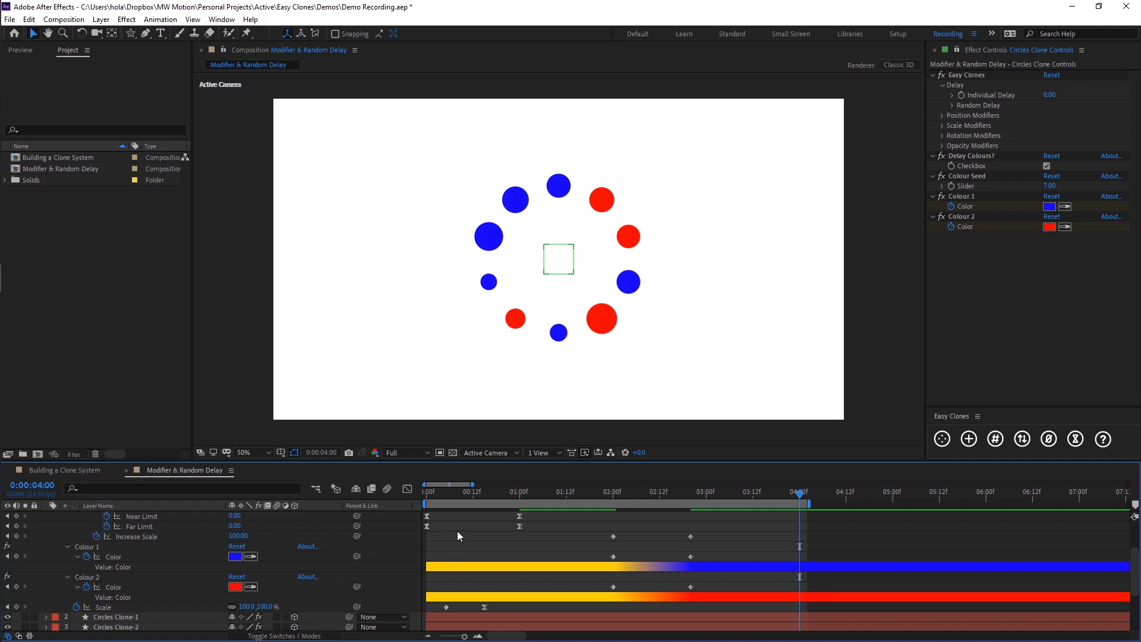
scroll(501, 544, up, 3)
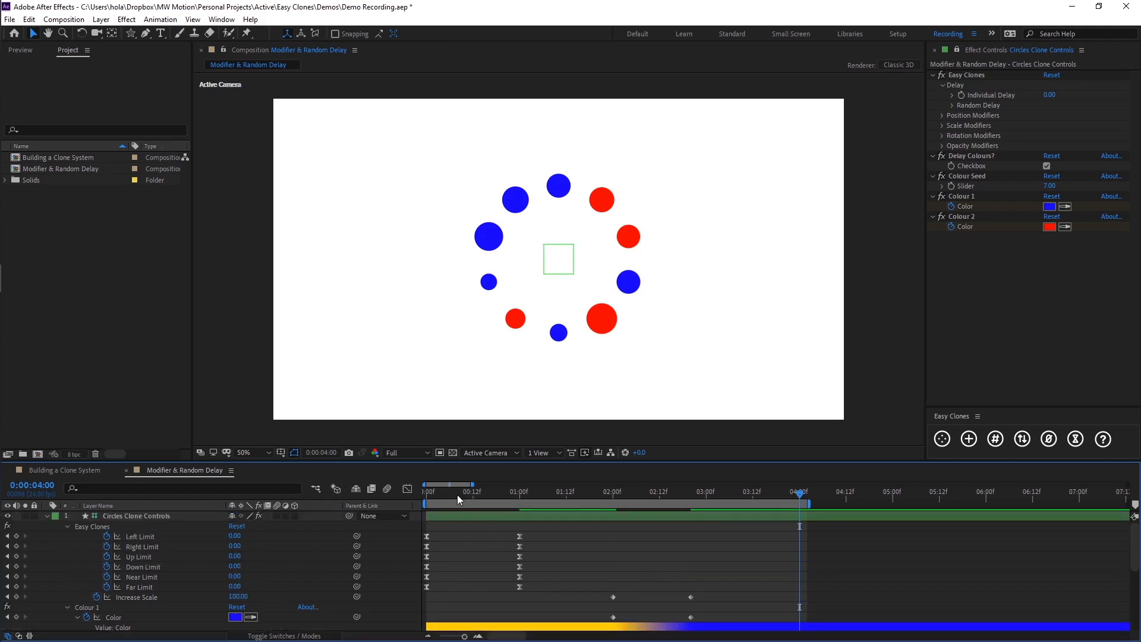
key(space)
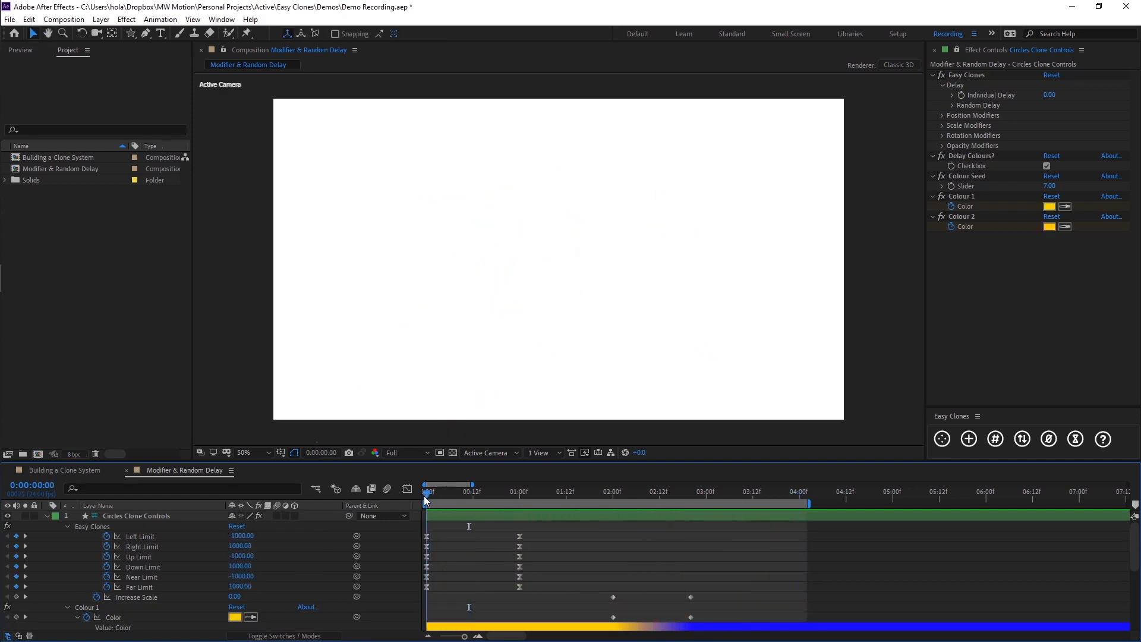
drag(460, 501, 406, 510)
click(520, 491)
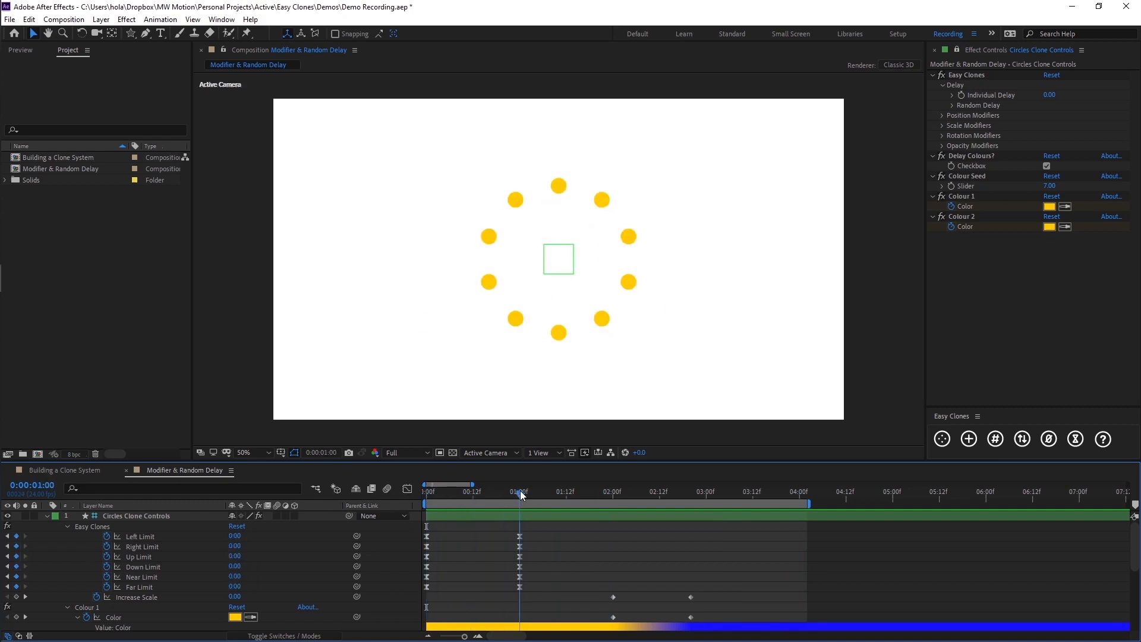
drag(536, 493, 702, 482)
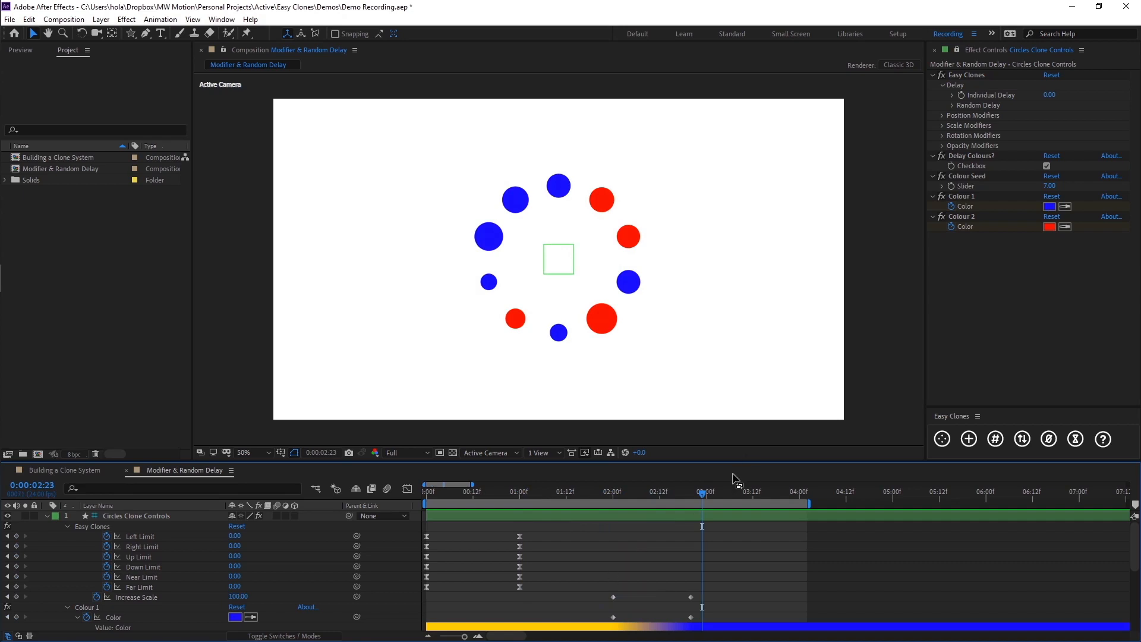
Expand the Random Delay settings and set Decrease Delay to -5, with the current time at 0:00:01:17.
click(952, 105)
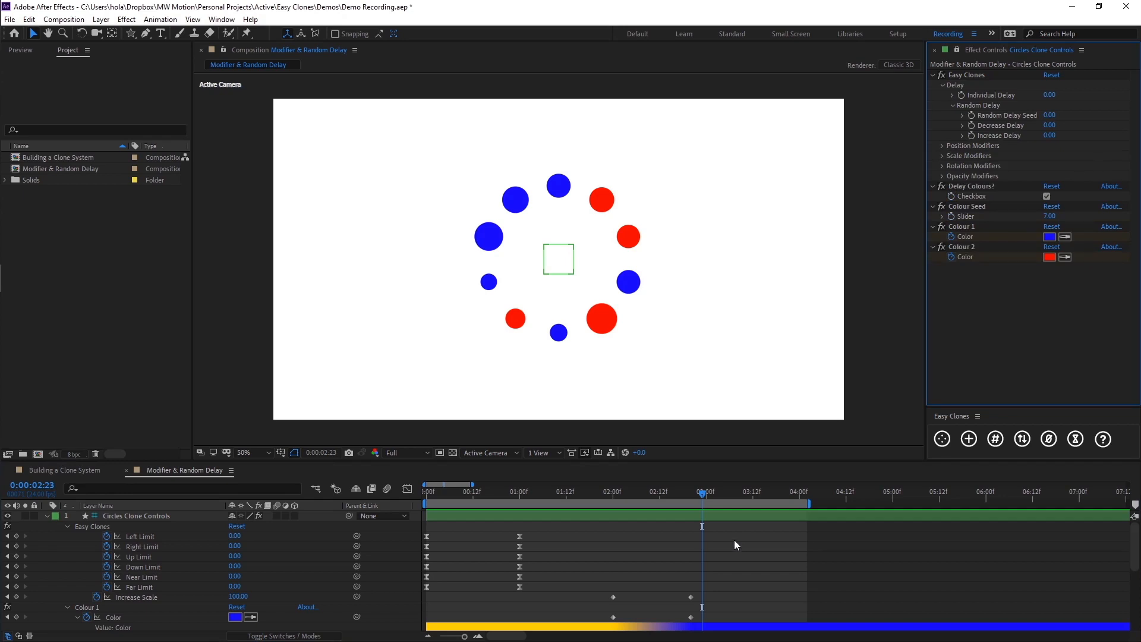
click(690, 544)
drag(700, 493, 585, 520)
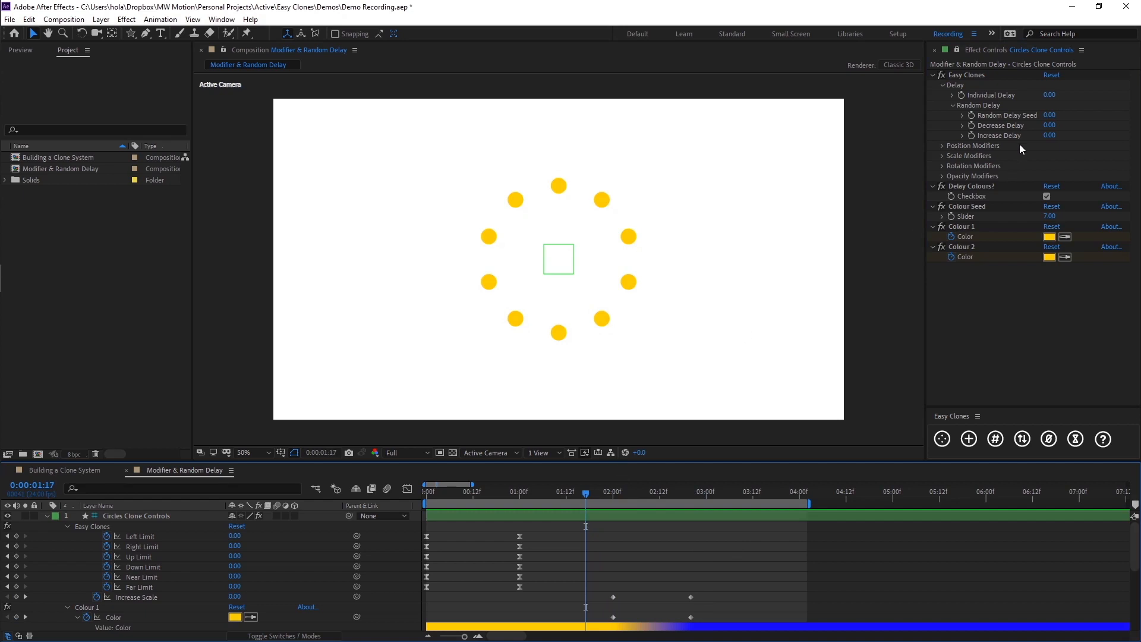
click(1048, 125)
text(-5)
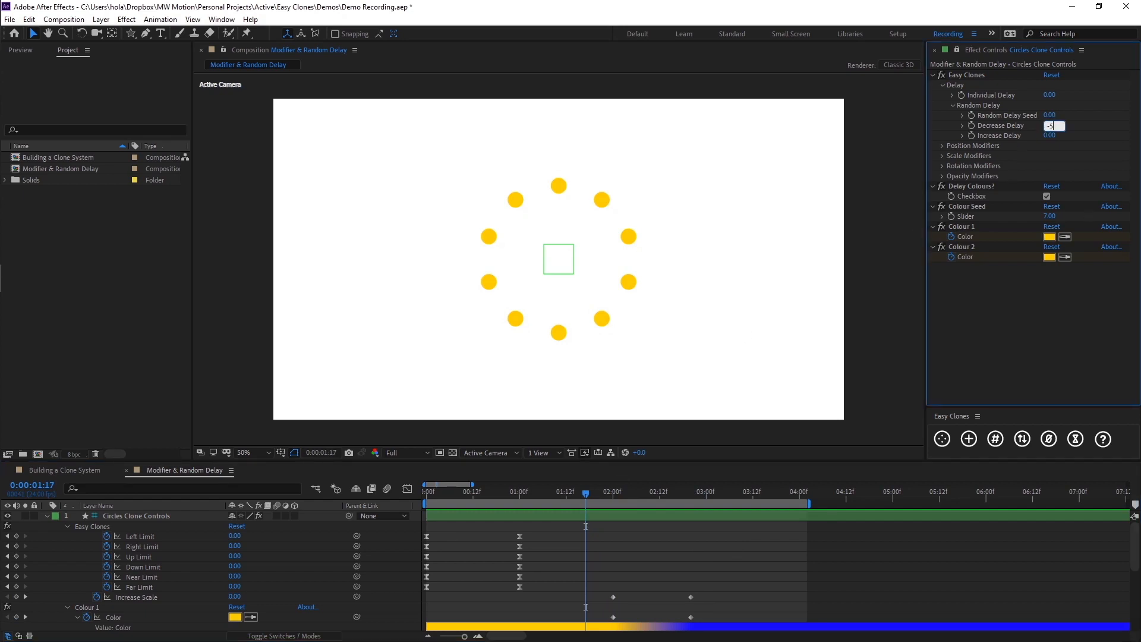
key(Return)
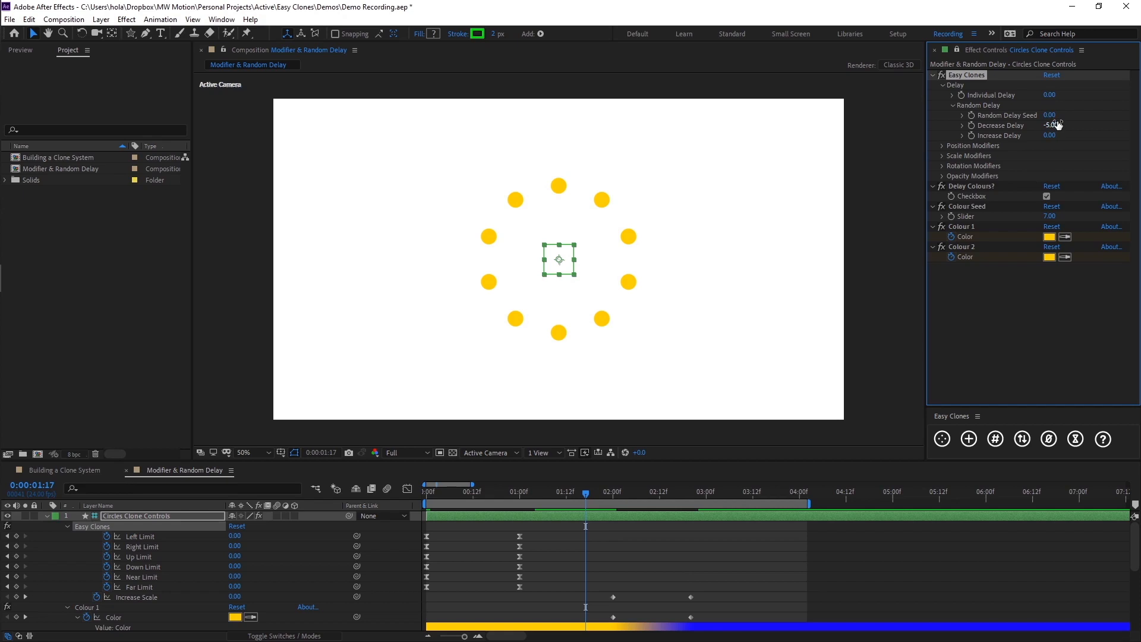
Go frame by frame from 0:00:02:00 to examine when each clone starts changing scale and colour.
click(603, 495)
drag(603, 495, 614, 497)
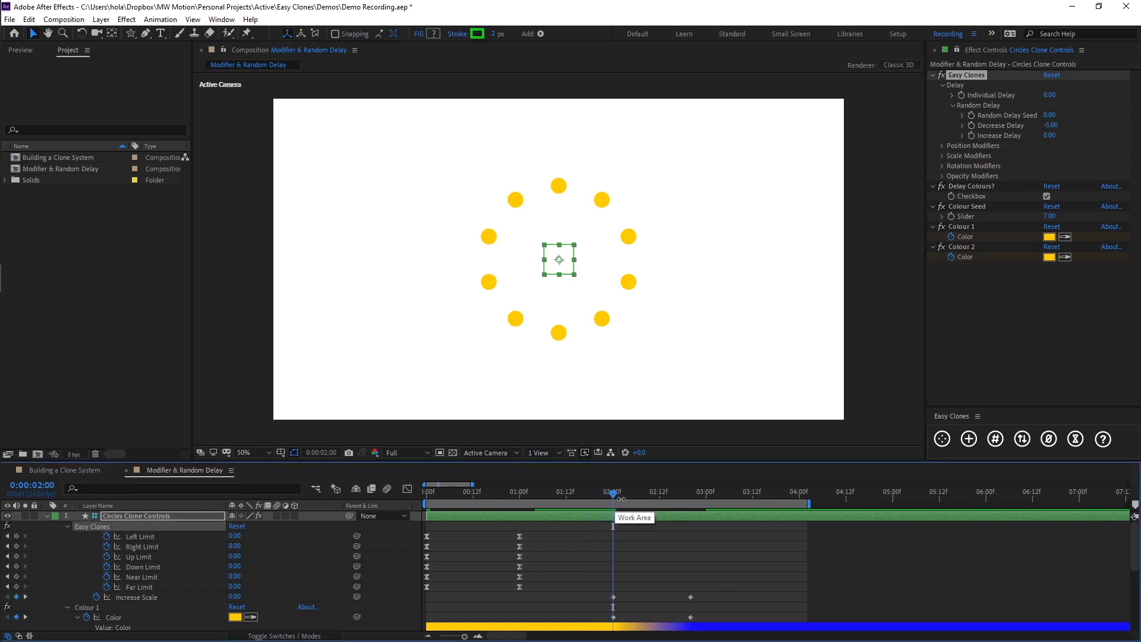
mouse_move(614, 497)
mouse_down()
mouse_move(554, 505)
mouse_move(614, 507)
mouse_up()
key(Page_Down)
key(Page_Down)
key(Page_Down)
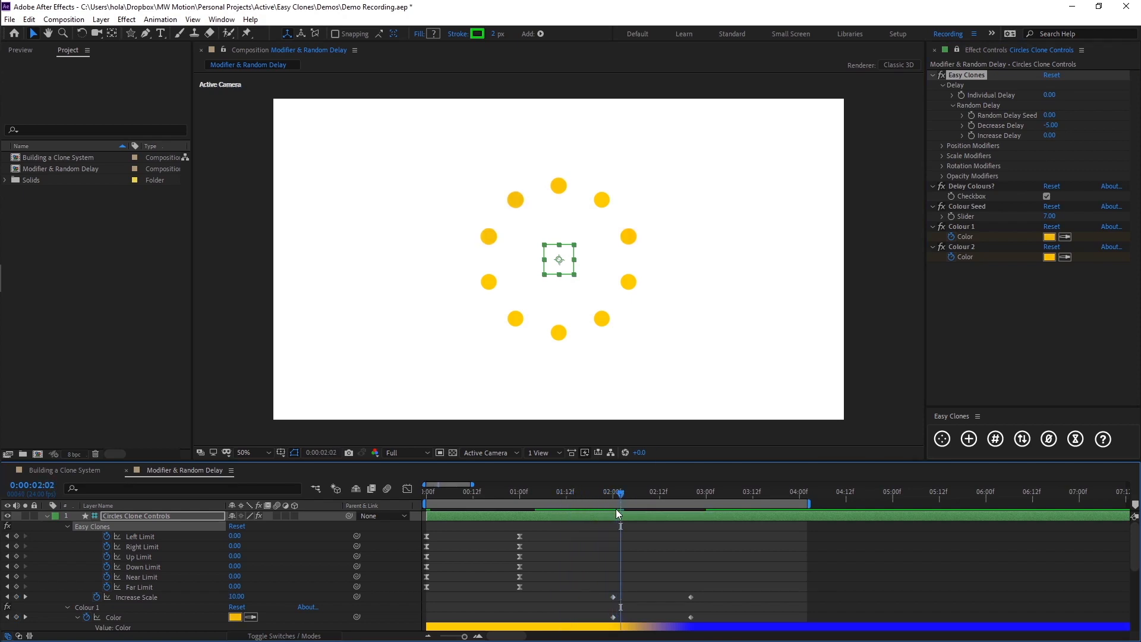
key(Page_Down)
key(Page_Down)
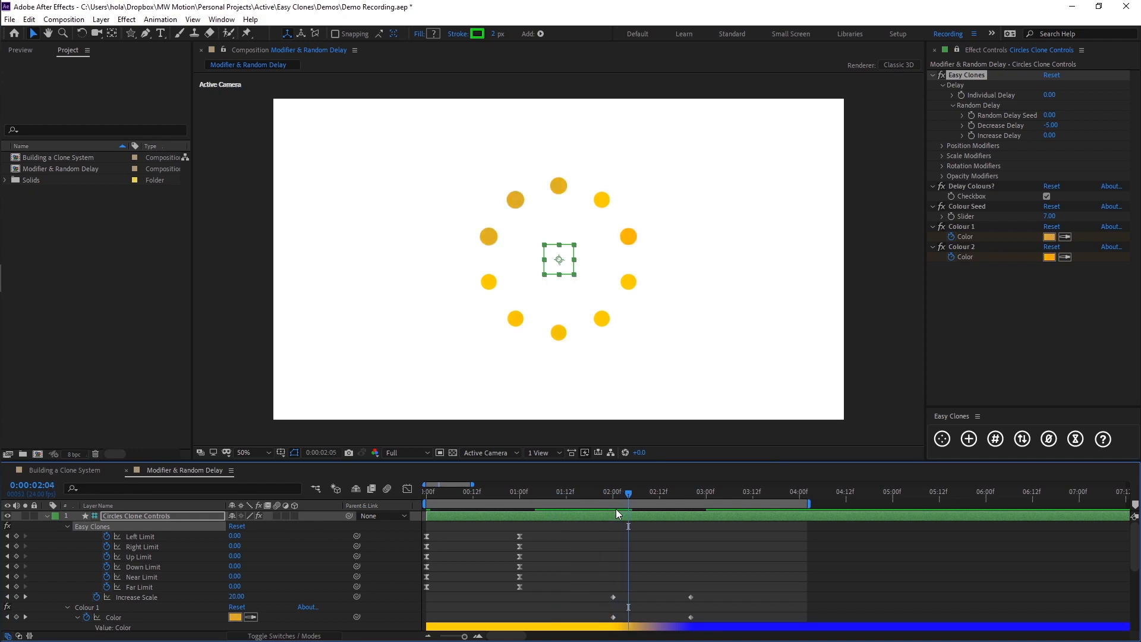
key(Page_Up)
key(Page_Up)
key(Page_Up)
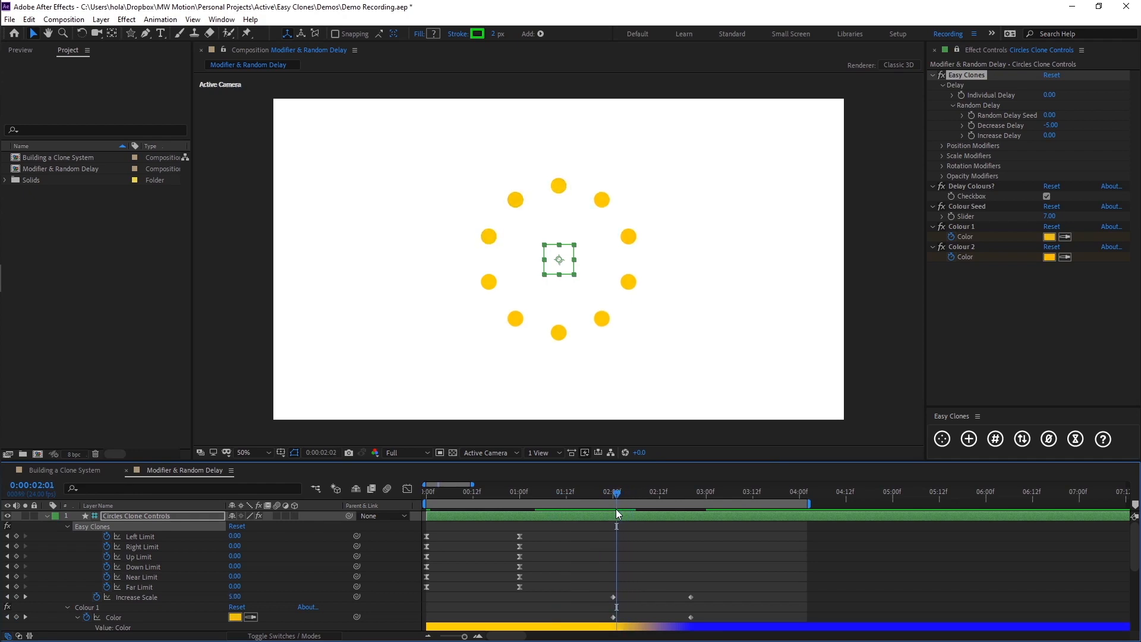
Reveal the Clone Controls of Circles Clone-10 and check its Random Delay value.
click(515, 200)
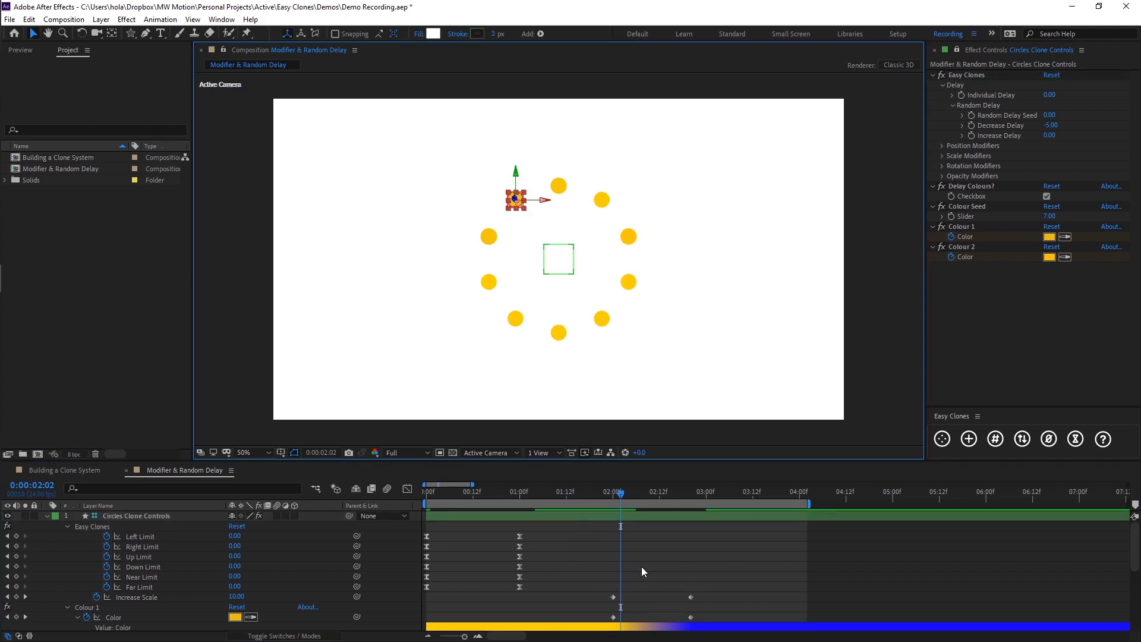
scroll(641, 566, down, 4)
scroll(640, 566, down, 2)
ctrl+click(202, 626)
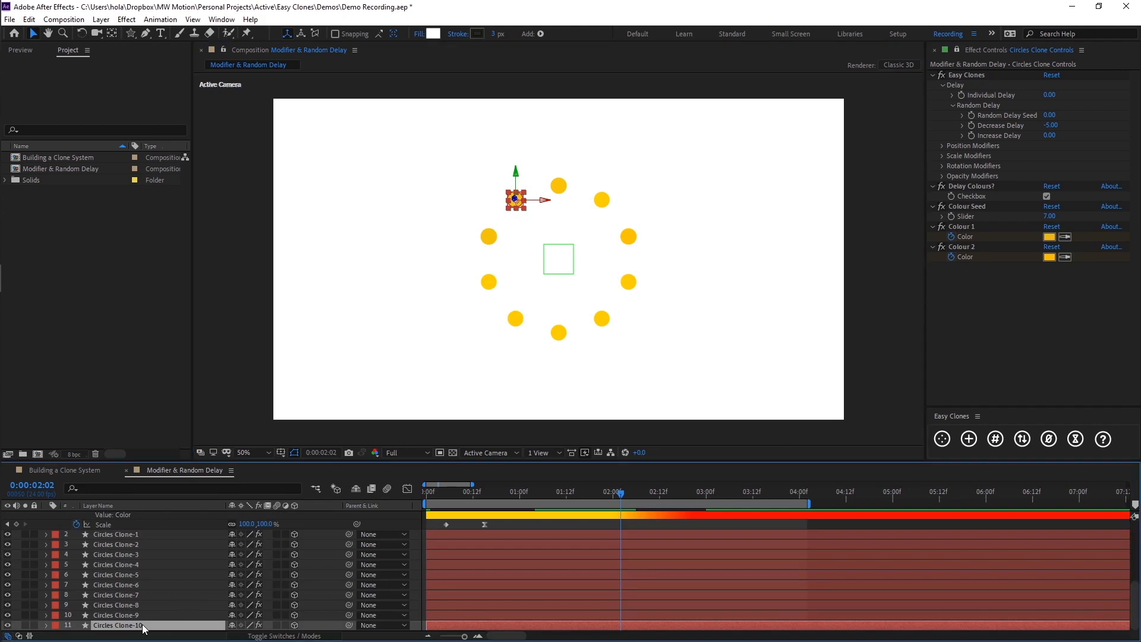
key(e)
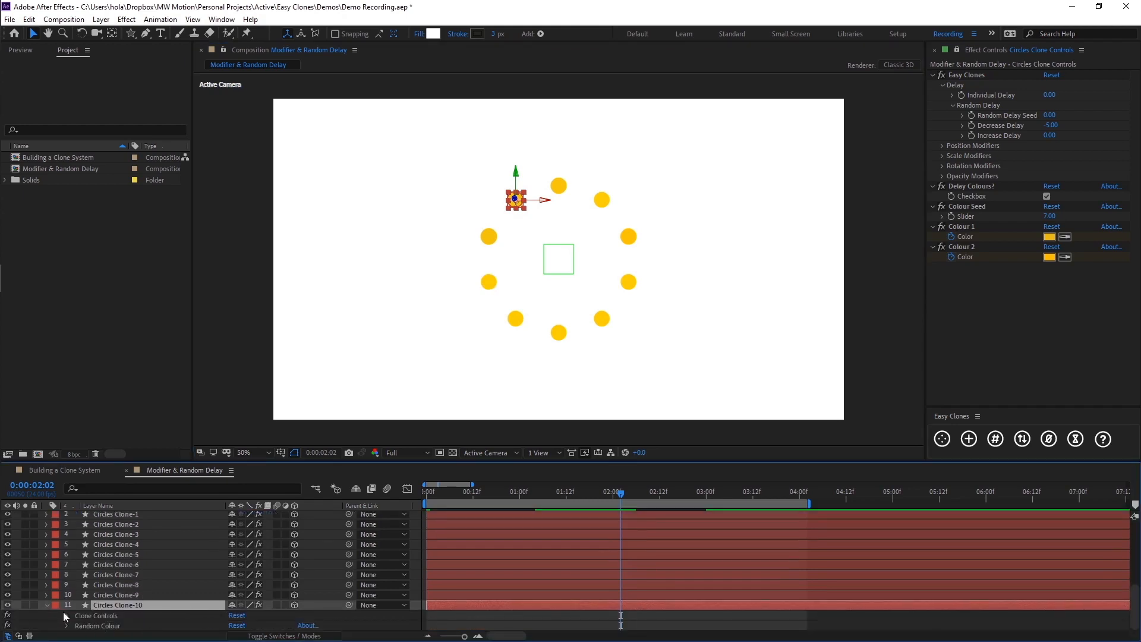
click(67, 615)
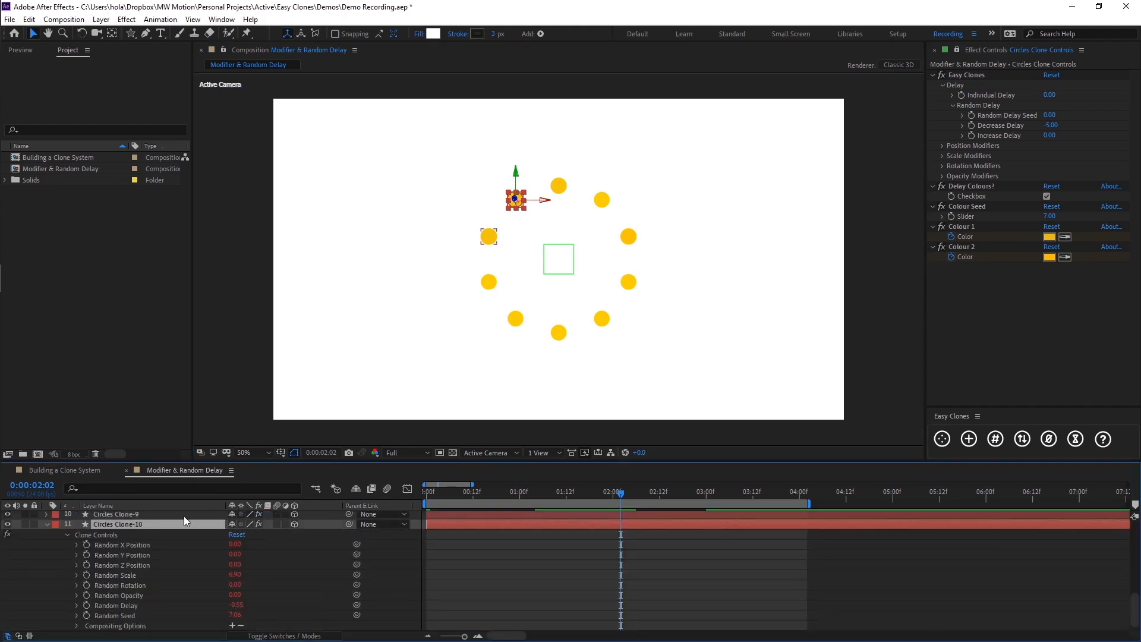
scroll(119, 541, down, 1)
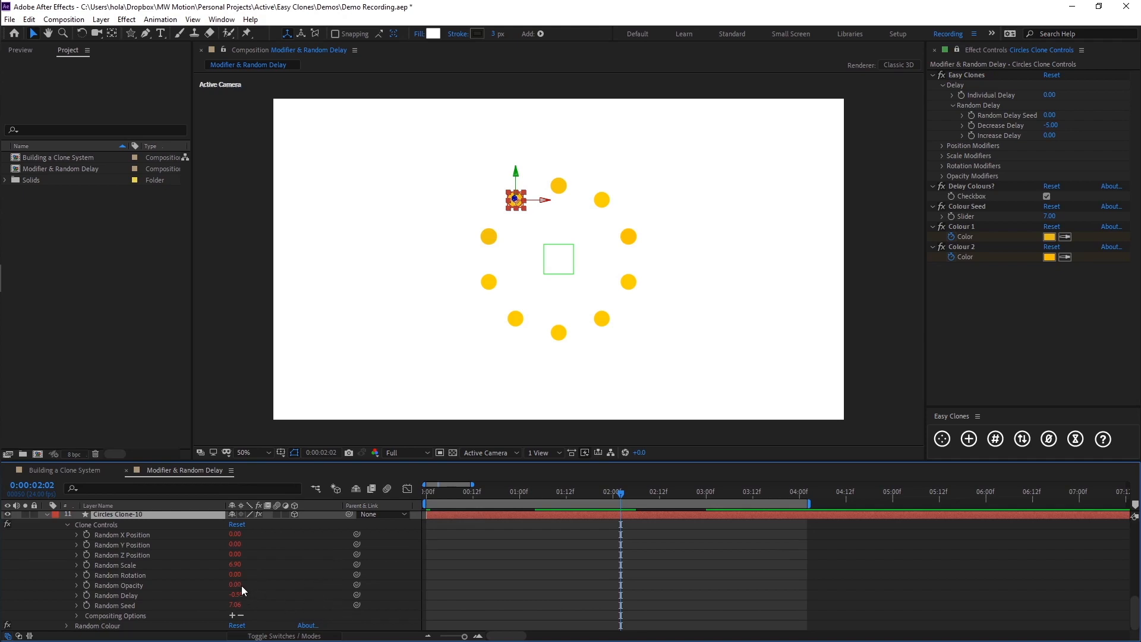
Move the current time to 0:00:02:00 and check the Random Delay in the Clone Controls of Circles Clone-9.
scroll(625, 490, up, 5)
click(618, 516)
key(u)
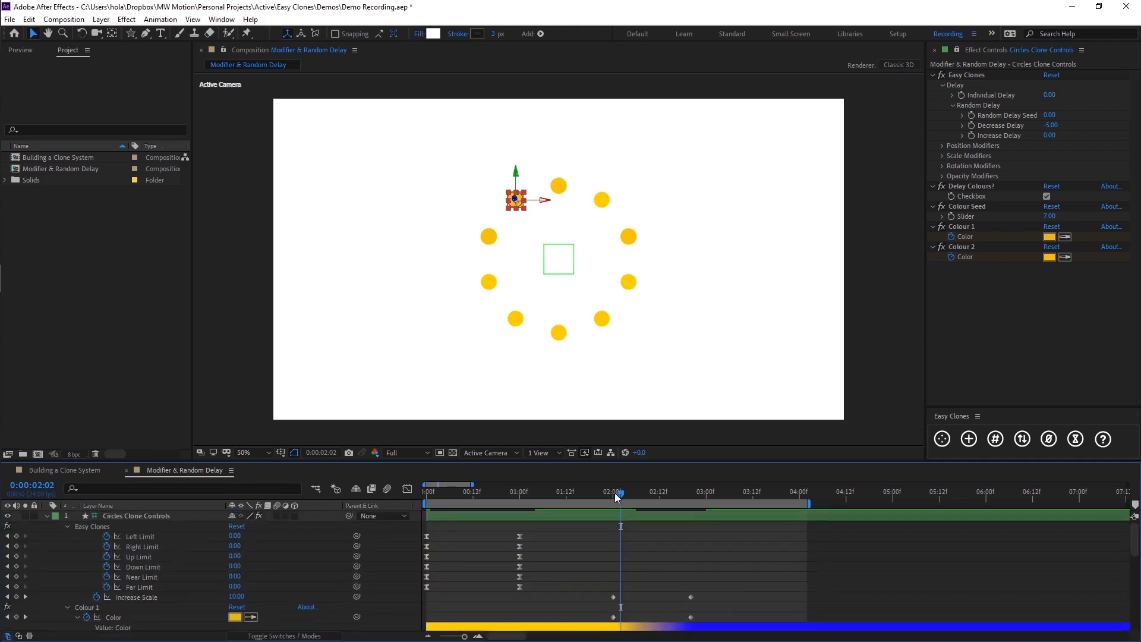
mouse_move(616, 494)
mouse_down()
mouse_move(663, 498)
mouse_move(676, 506)
mouse_move(624, 518)
mouse_move(674, 523)
mouse_move(610, 531)
mouse_up()
scroll(192, 568, down, 10)
click(137, 606)
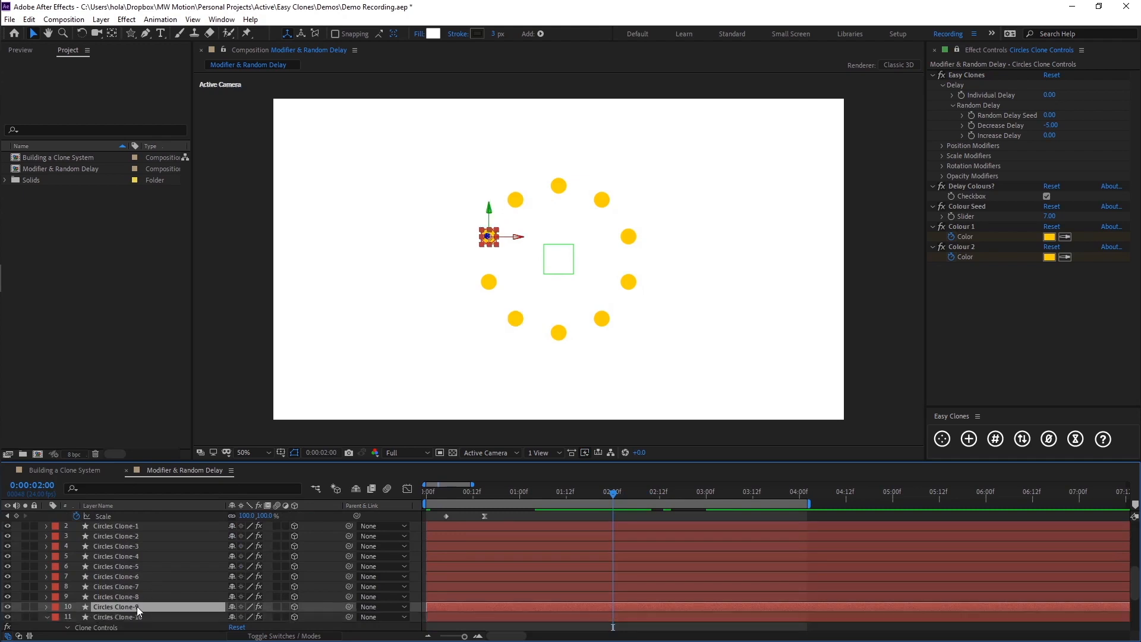
key(e)
scroll(105, 609, down, 5)
click(66, 525)
scroll(173, 537, down, 3)
scroll(173, 537, up, 1)
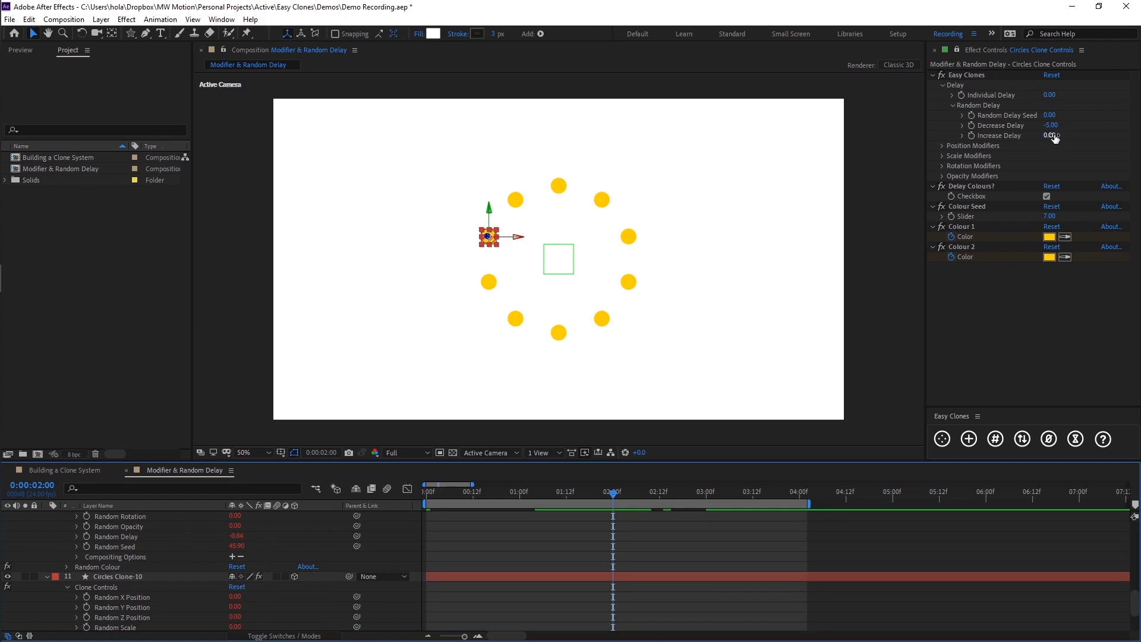
Set the Random Delay Seed to 1 and check the Random Delay values of Circles Clone-9 and Circles Clone-10.
click(1050, 115)
key(Return)
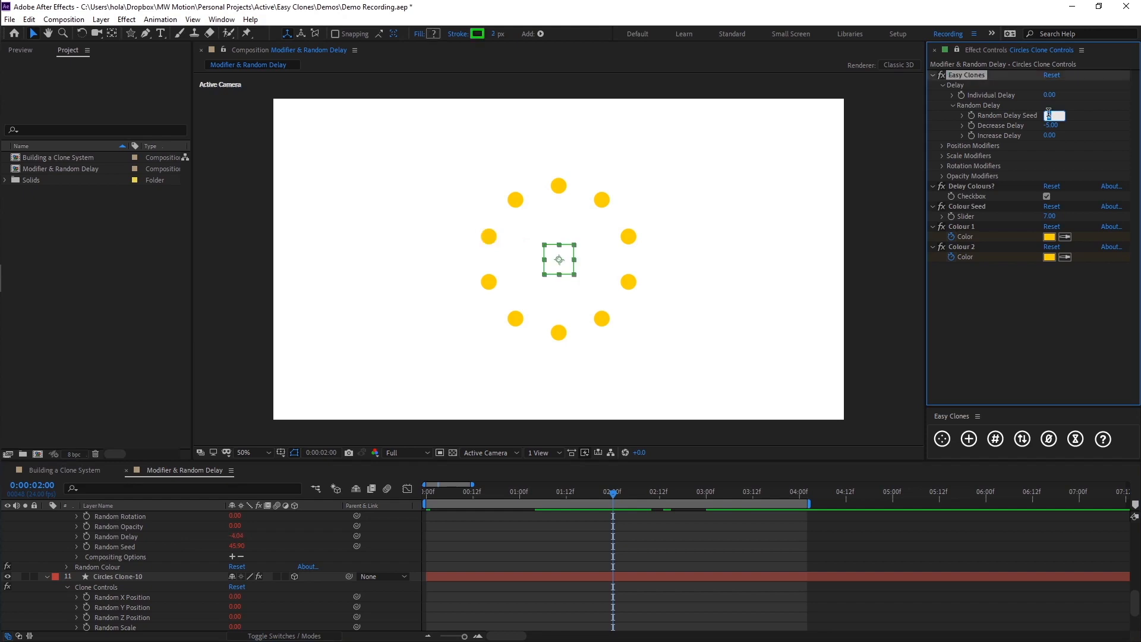
click(471, 547)
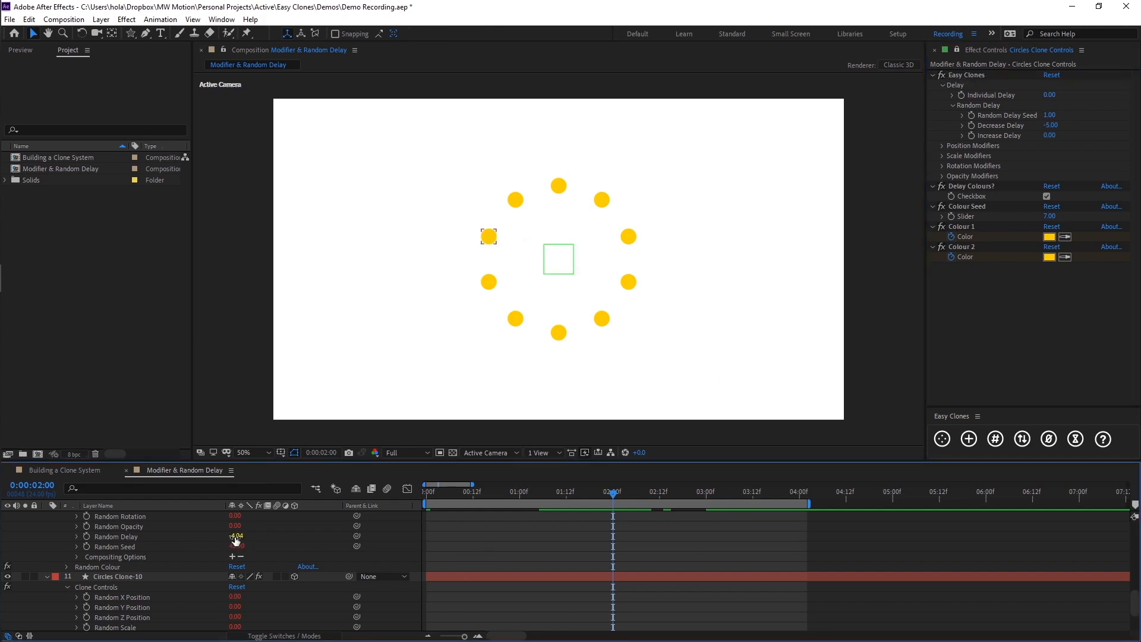
scroll(236, 541, down, 1)
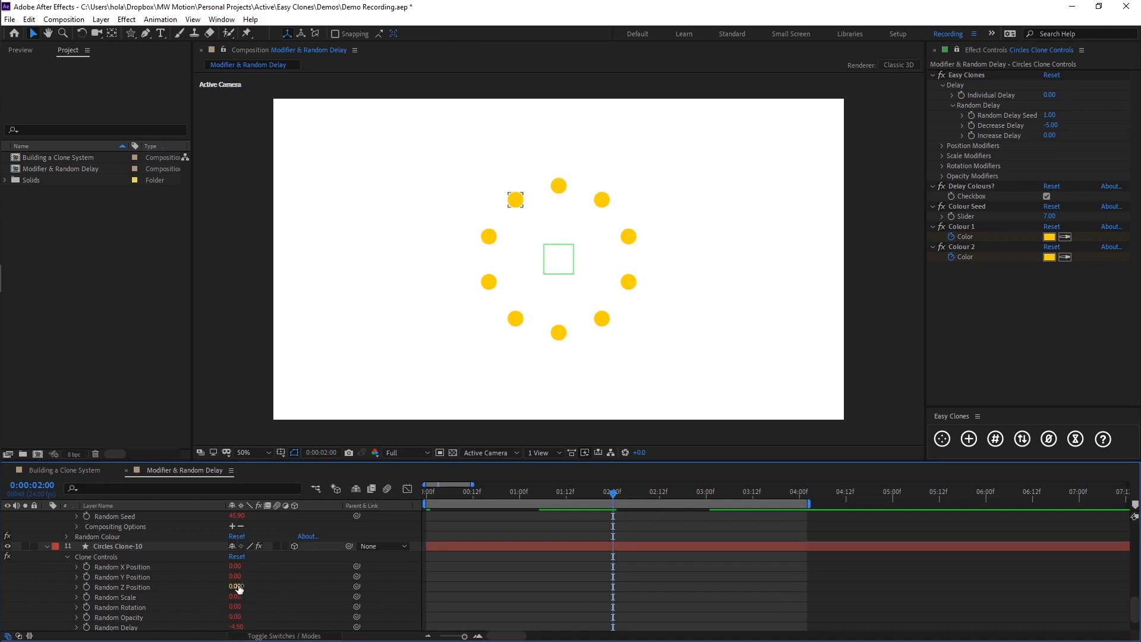
scroll(237, 562, up, 1)
scroll(581, 548, down, 2)
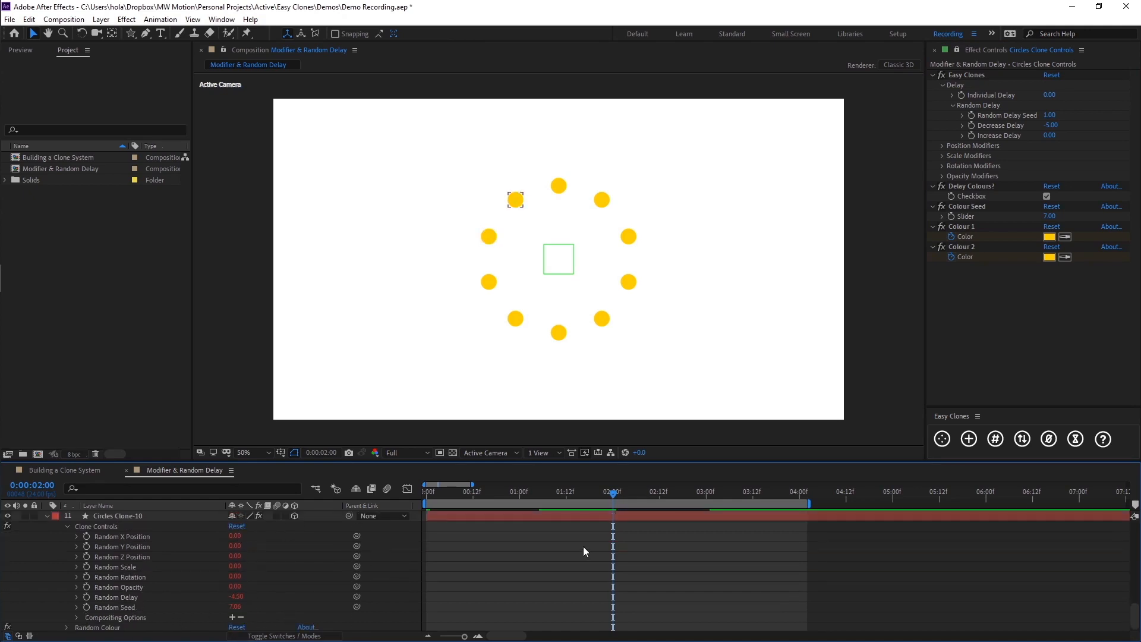
Scrub the timeline from 0:00:02:00 to 0:00:03:10 to examine how the clones change scale and colour with the decreased delays.
scroll(580, 550, up, 1)
mouse_move(609, 493)
mouse_down()
mouse_move(563, 492)
mouse_move(690, 477)
mouse_move(589, 490)
mouse_move(628, 494)
mouse_up()
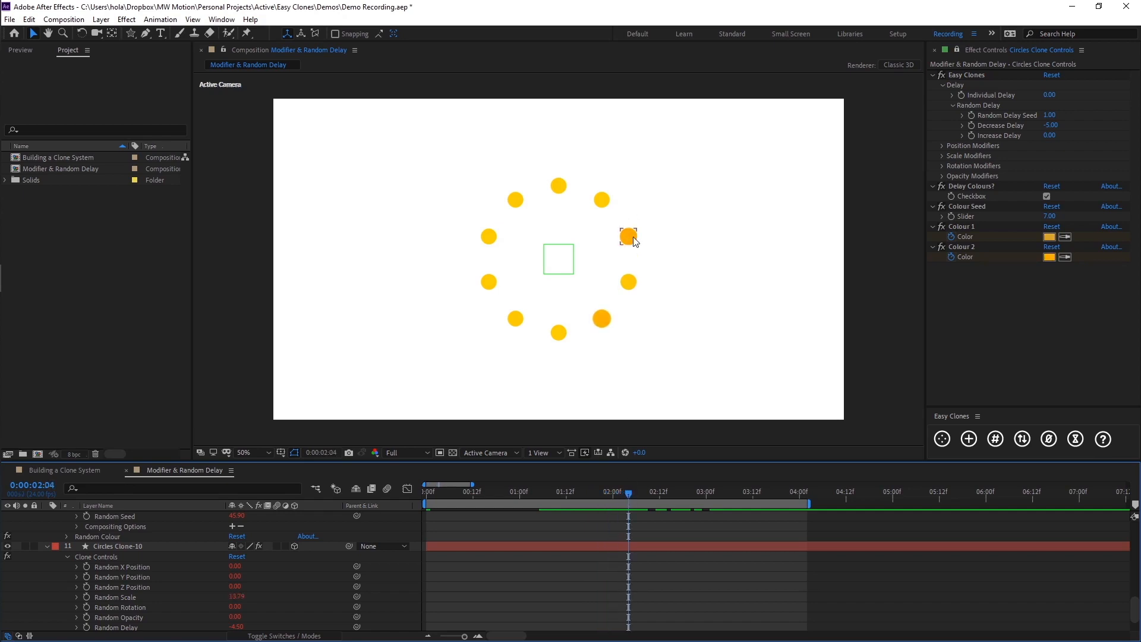
drag(630, 491, 746, 489)
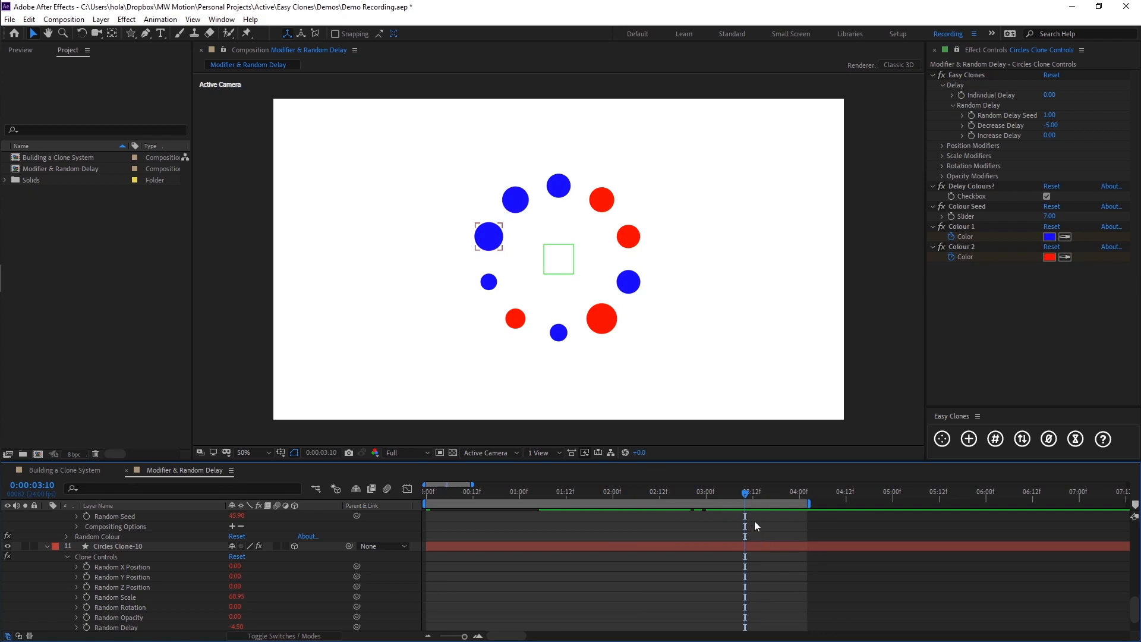
scroll(637, 561, up, 10)
Return the current time to 0:00:02:00, then set the Easy Clones Random Delay's Decrease Delay to 0 and Increase Delay to 5.
click(612, 496)
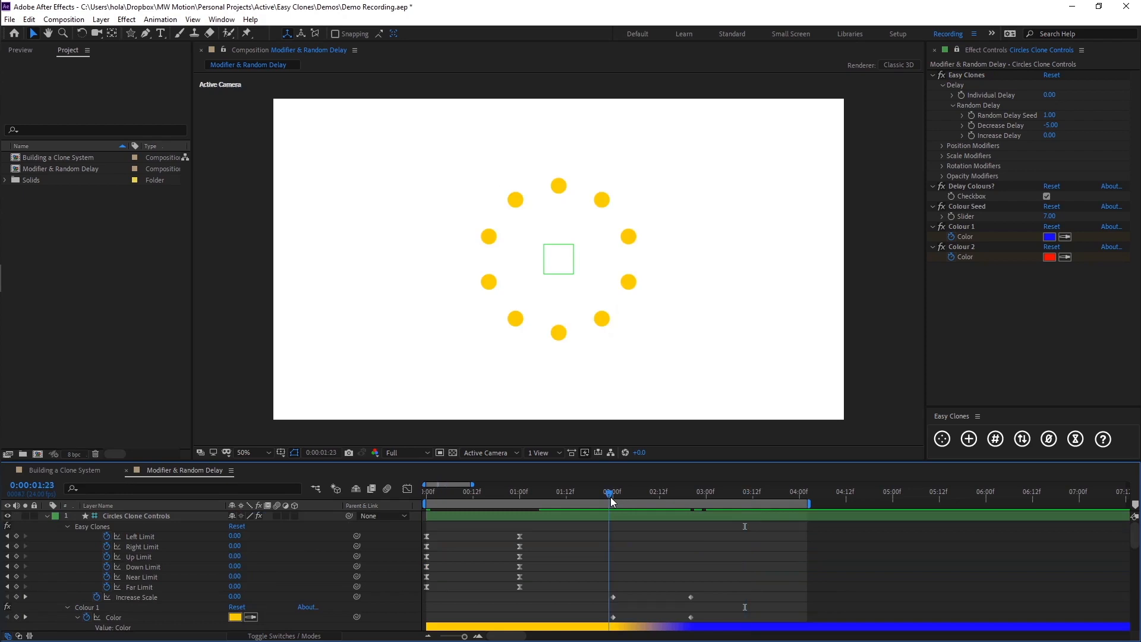
click(1053, 126)
text(0)
key(Return)
click(1051, 136)
text(5)
key(Return)
Check the Random Delay value in the Clone Controls of Circles Clone-10.
scroll(612, 536, down, 2)
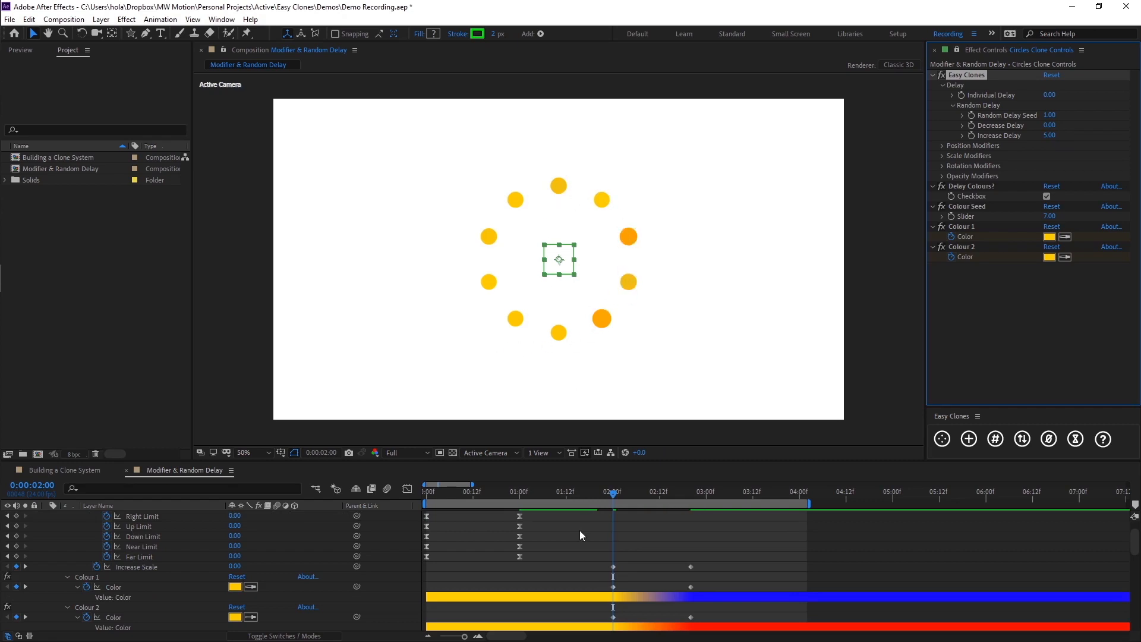
click(184, 576)
key(e)
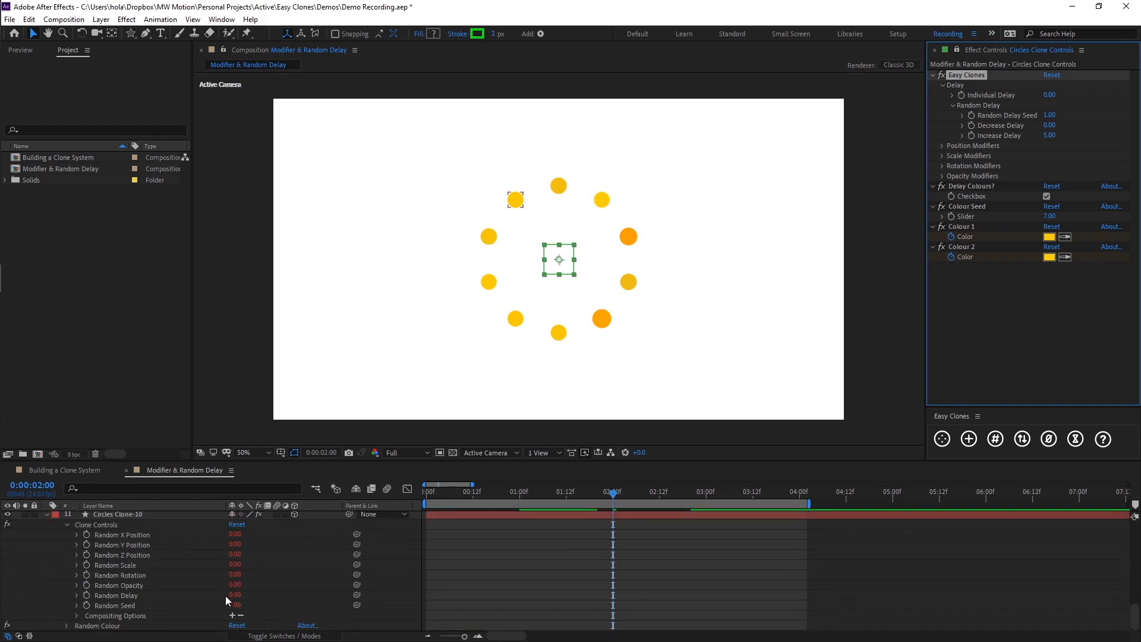
drag(238, 605, 236, 610)
Highlight the scale and colour keyframes at 0:00:02:00 and examine the frames from 0:00:01:14 to 0:00:01:22 for clones that start early.
scroll(587, 564, up, 12)
drag(596, 548, 623, 619)
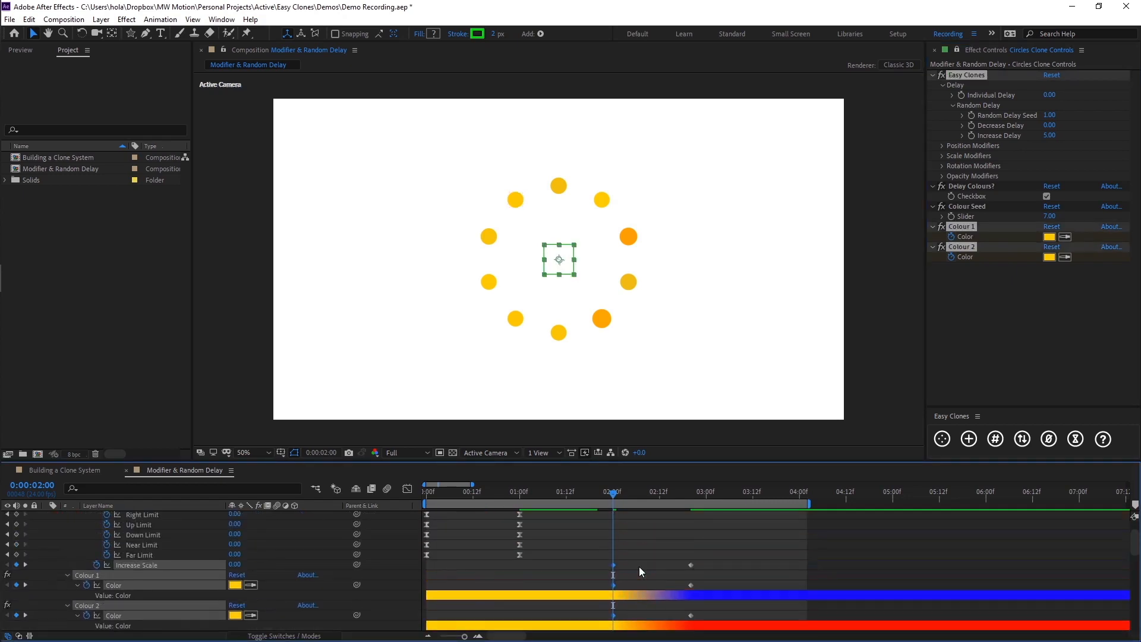
key(shift+Page_Up)
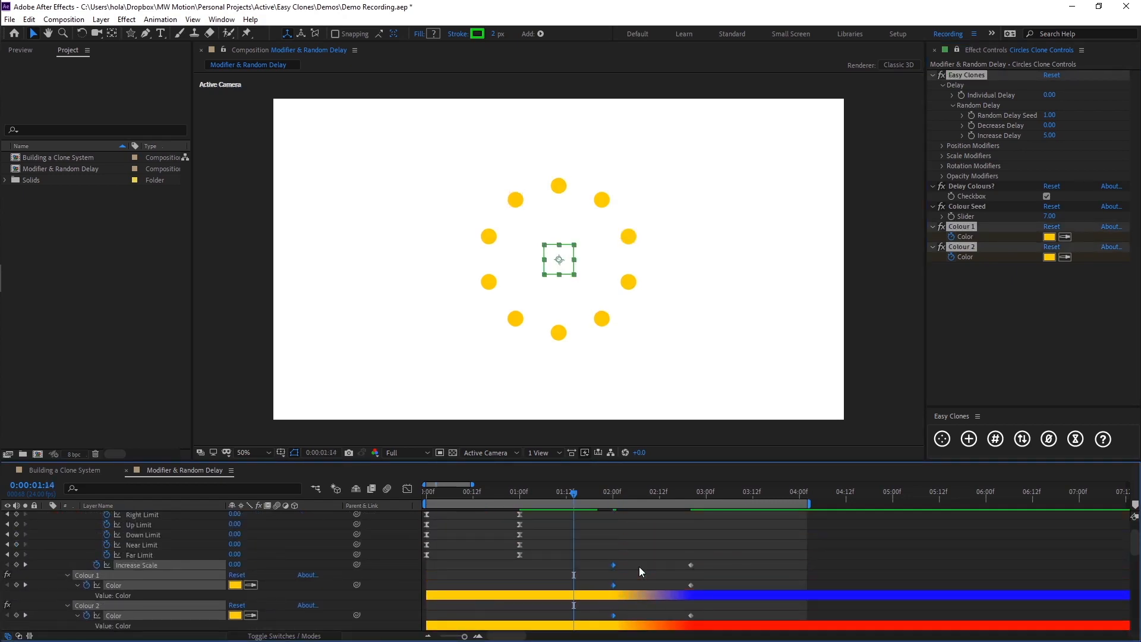
key(space)
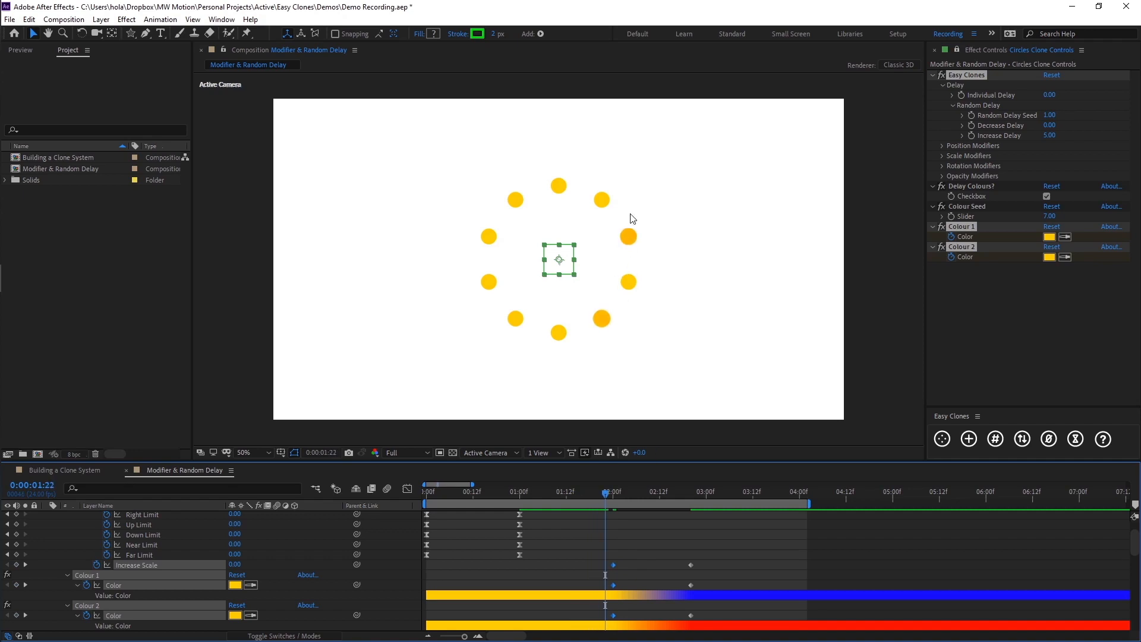
click(631, 558)
click(631, 557)
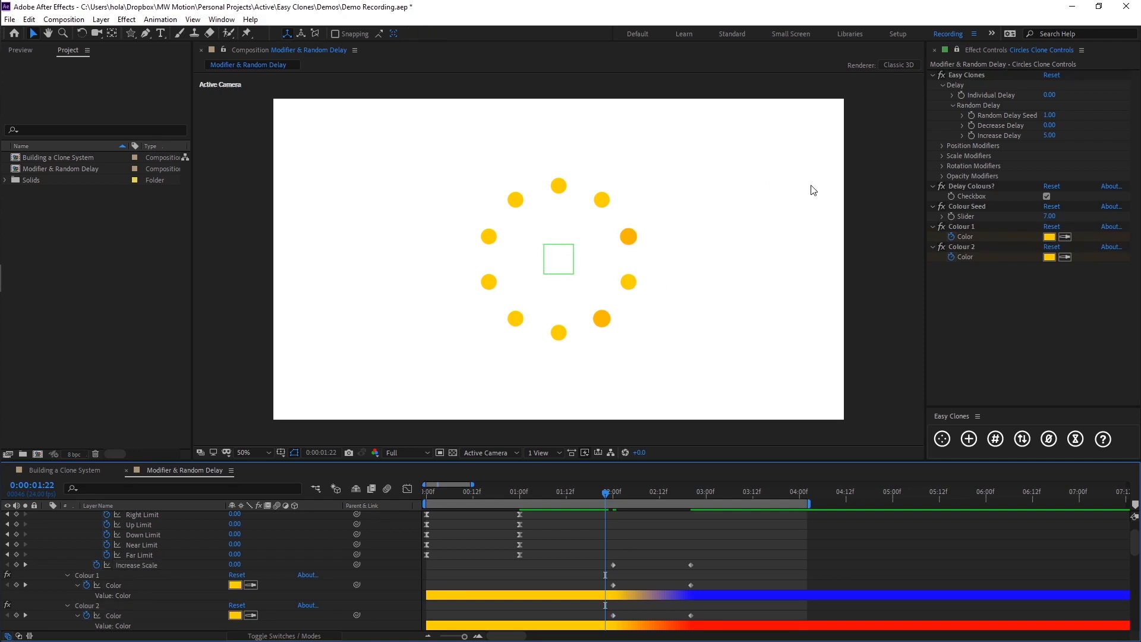
Set the Decrease Delay to -5 and check the Random Delay of Circles Clone-10.
click(1050, 125)
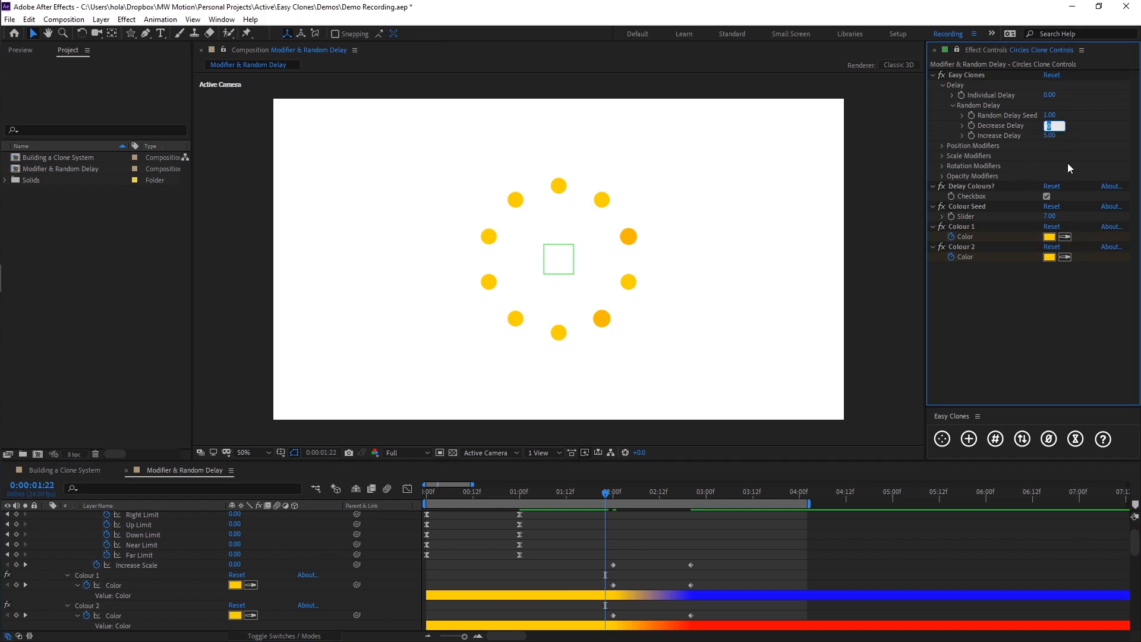
key(Return)
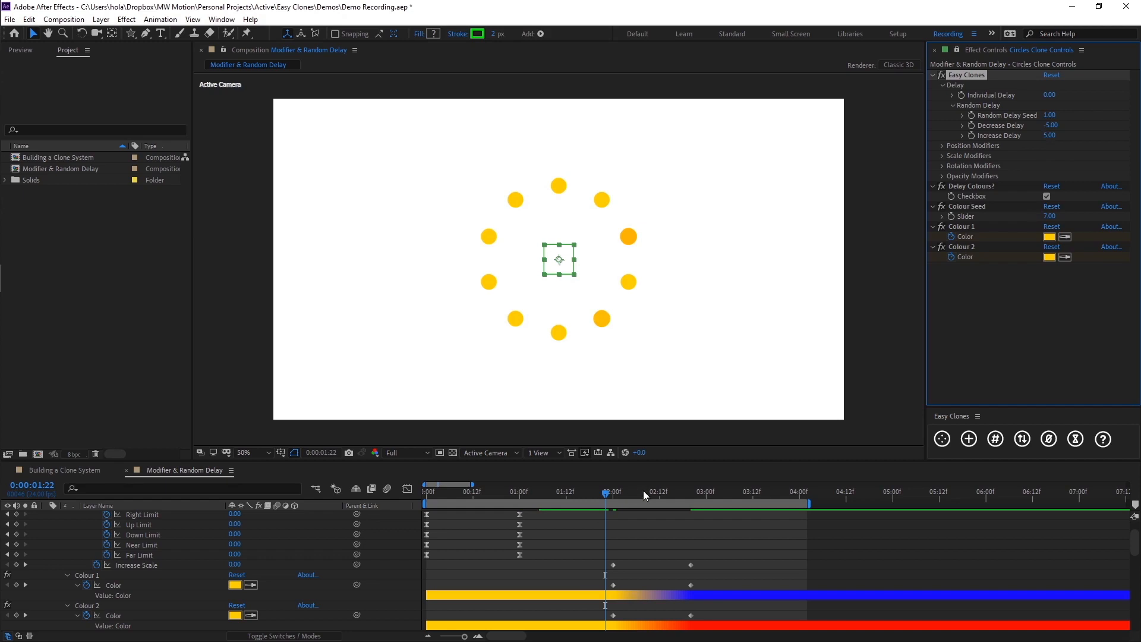
scroll(577, 545, up, 5)
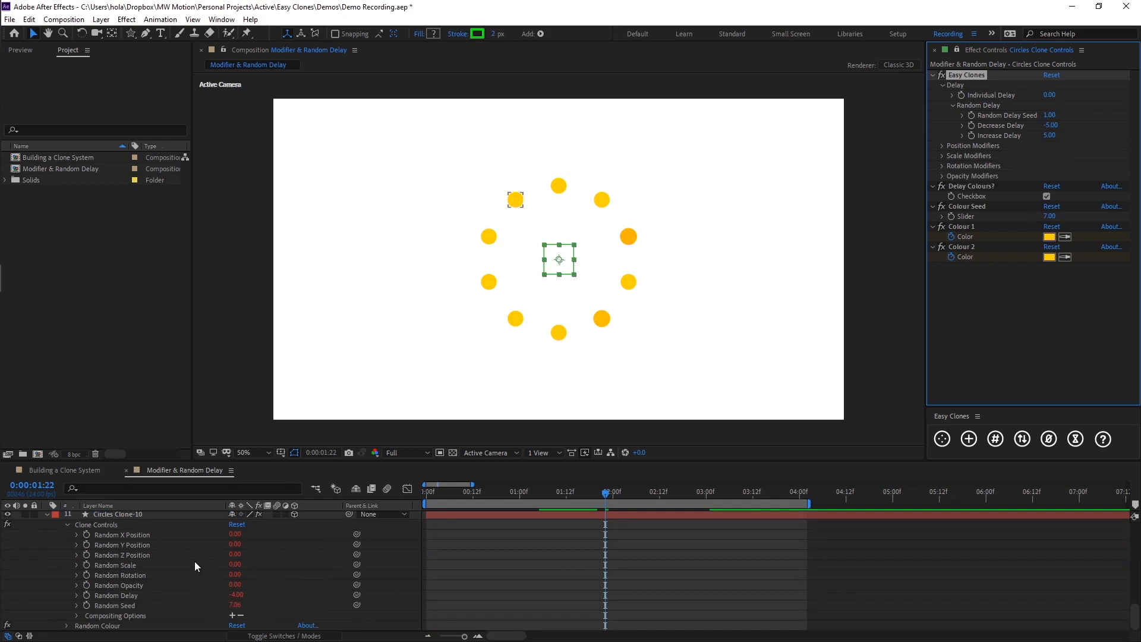
click(583, 577)
Scrub to 0:00:02:00 to inspect the clones, then preview the whole animation from 0:00:00:00.
scroll(583, 576, up, 3)
scroll(583, 577, up, 5)
drag(606, 497, 614, 491)
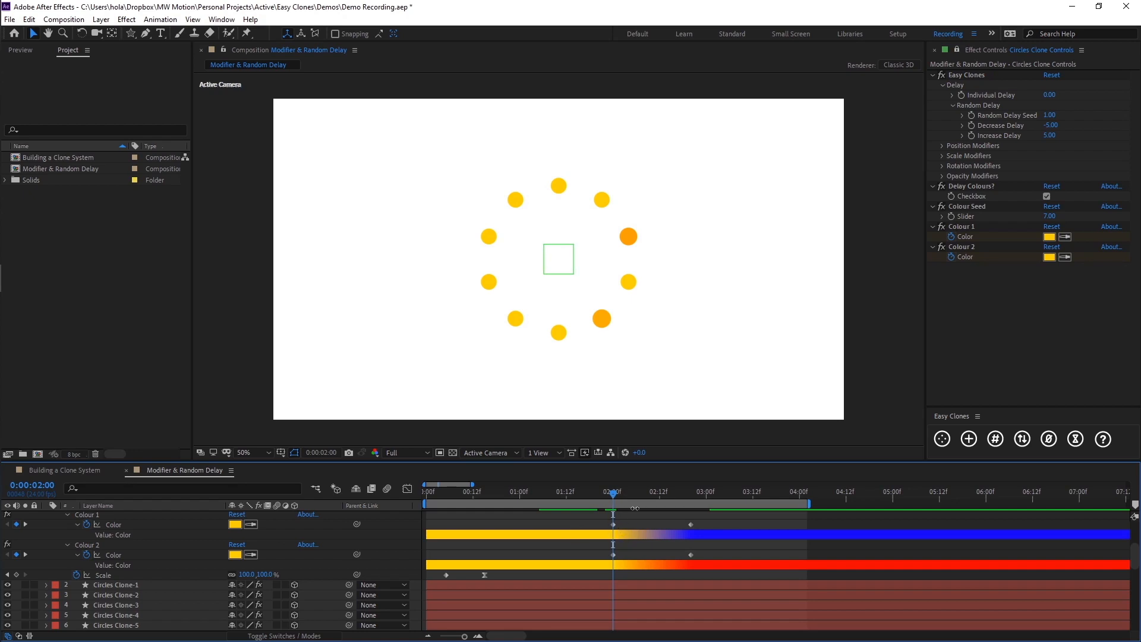
drag(612, 490, 425, 508)
key(space)
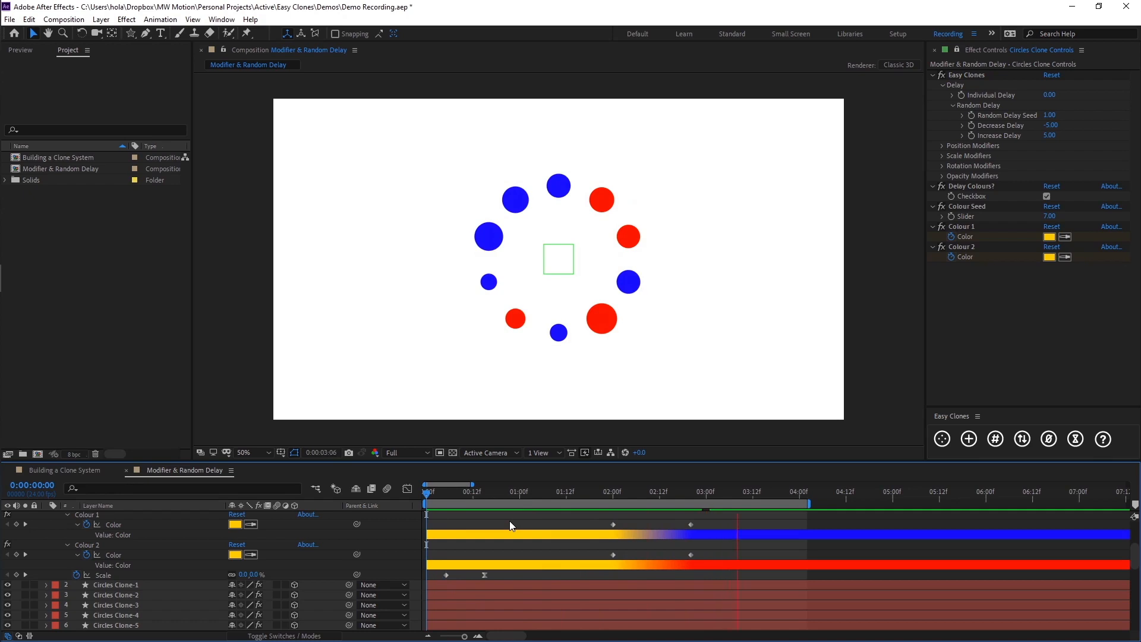
key(space)
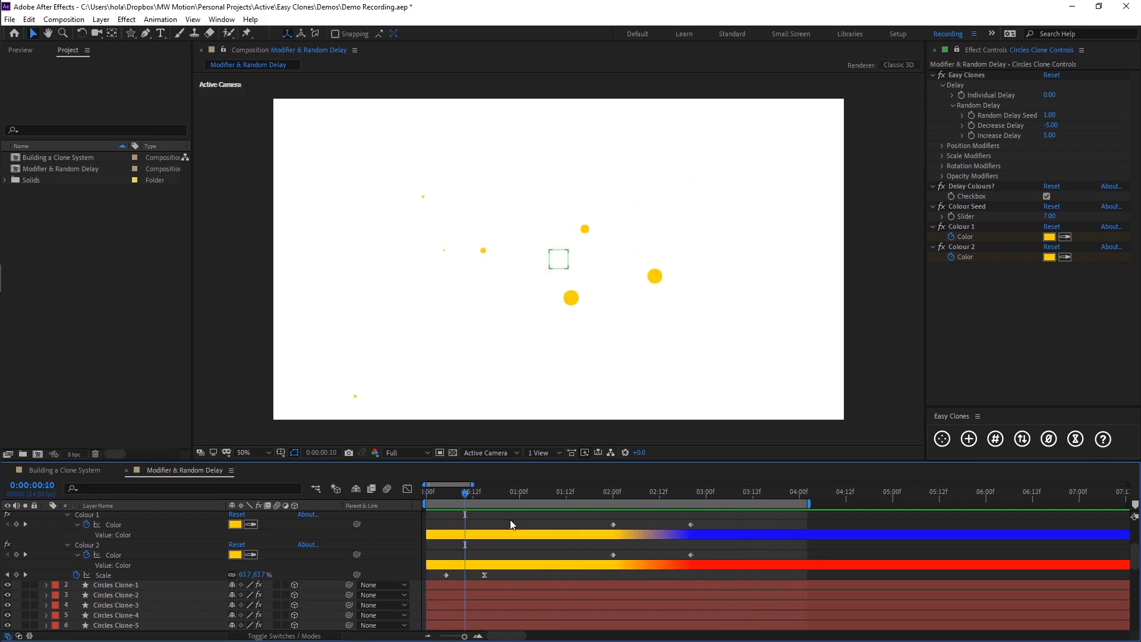
Review the keyframed properties of Circles Clone Controls and preview the animation again.
key(u)
key(u)
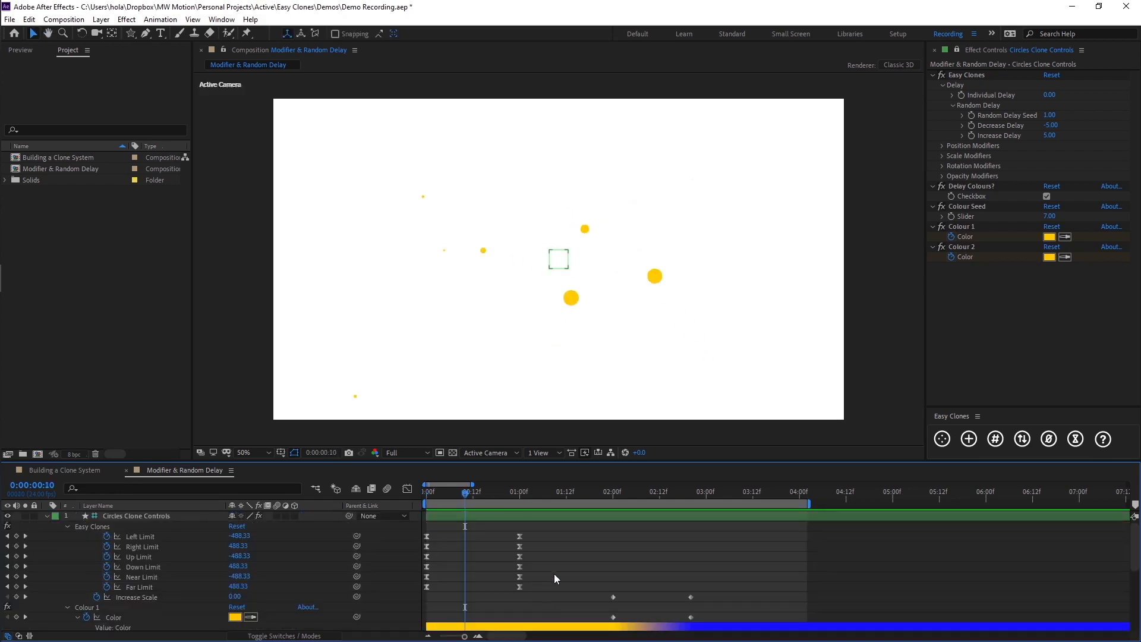
drag(722, 531, 471, 586)
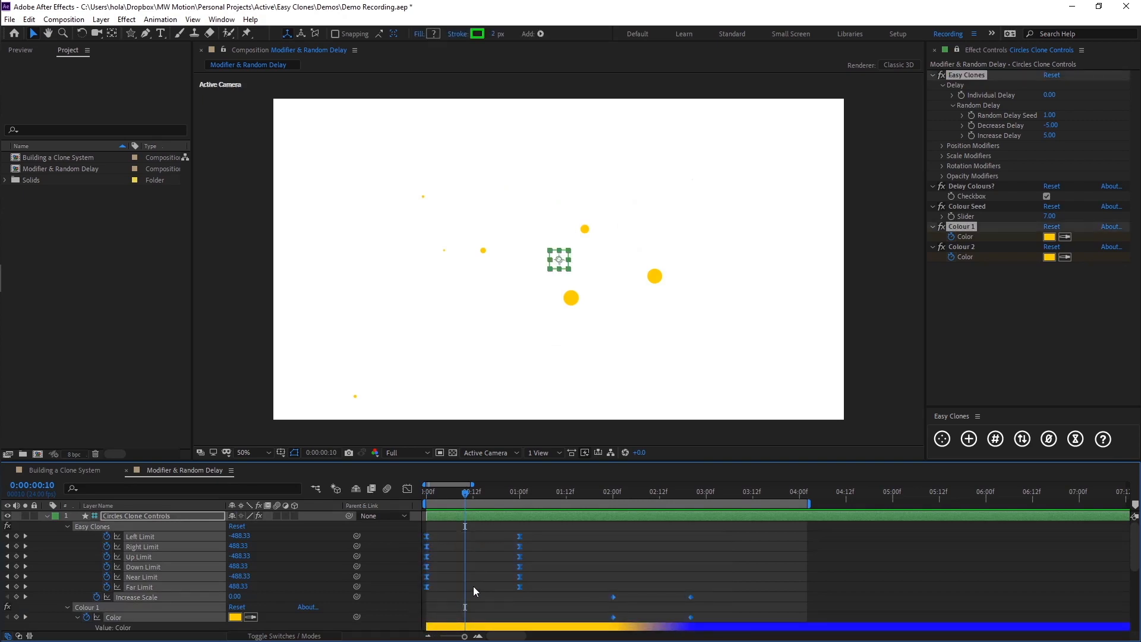
click(586, 592)
key(space)
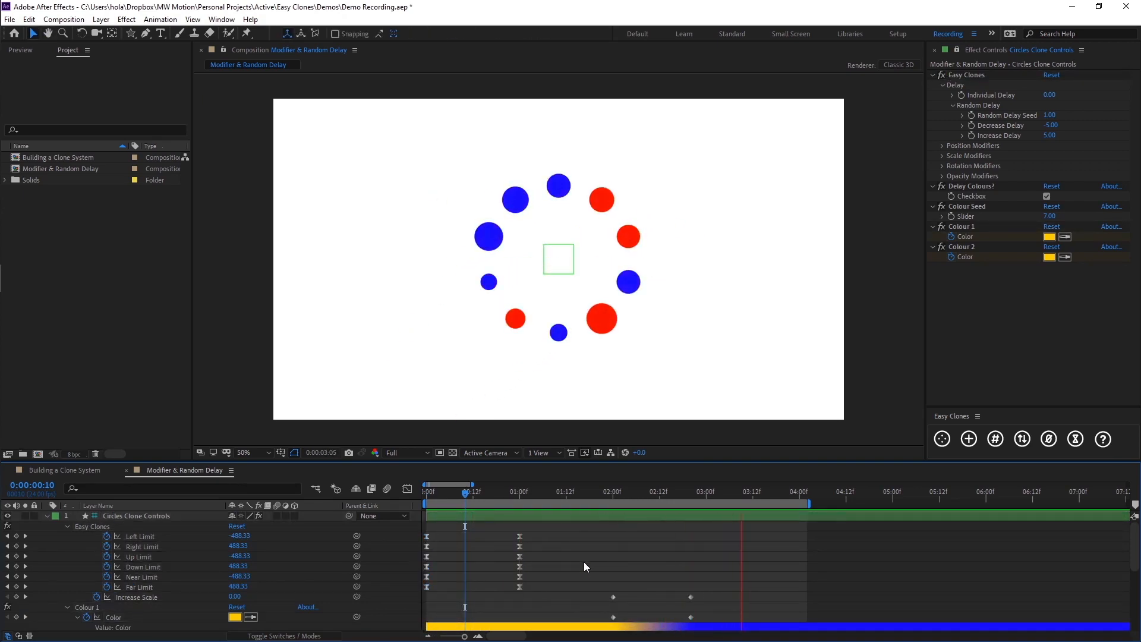
key(space)
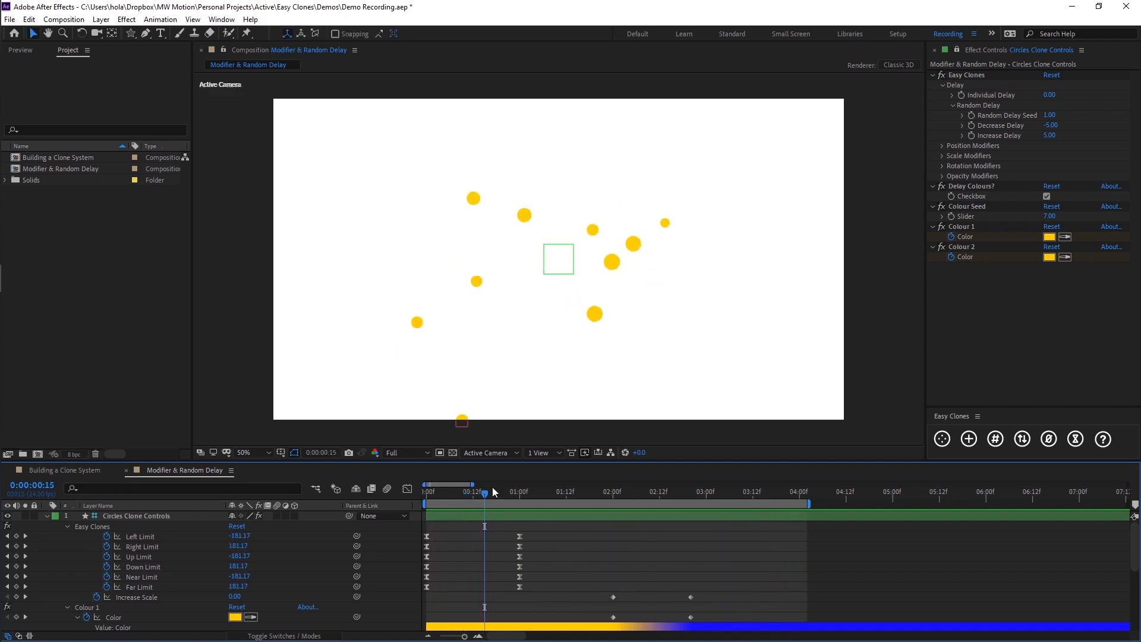
Move the current time to 0:00:03:05 and reposition the largest red circle away from the ring to about 1377, 870.
drag(610, 500, 726, 520)
drag(612, 335, 684, 357)
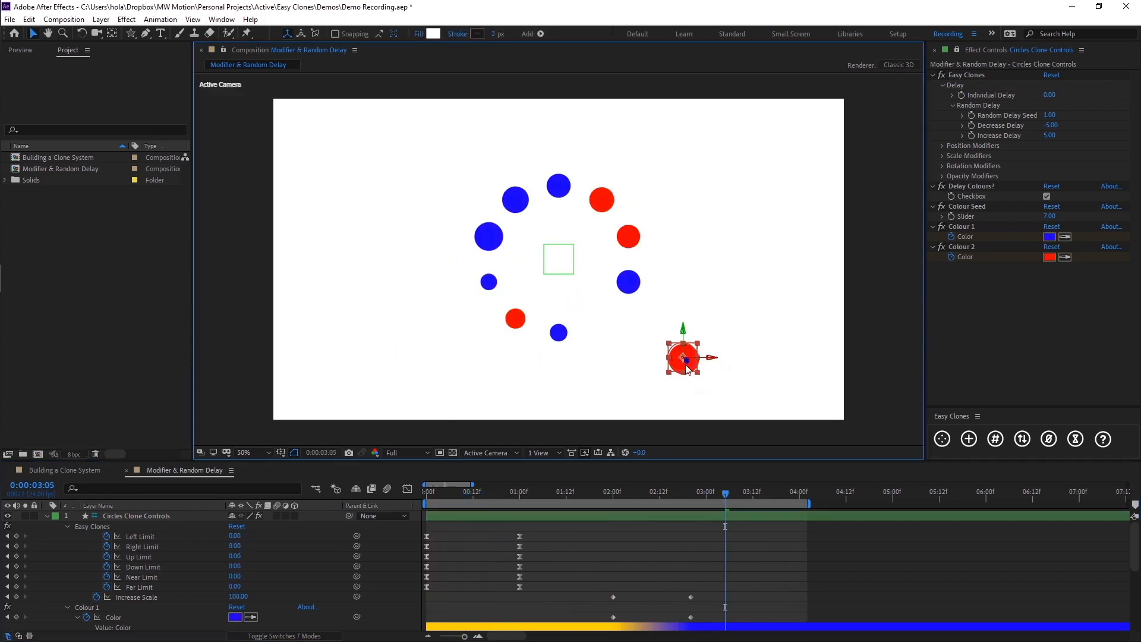
click(665, 544)
key(space)
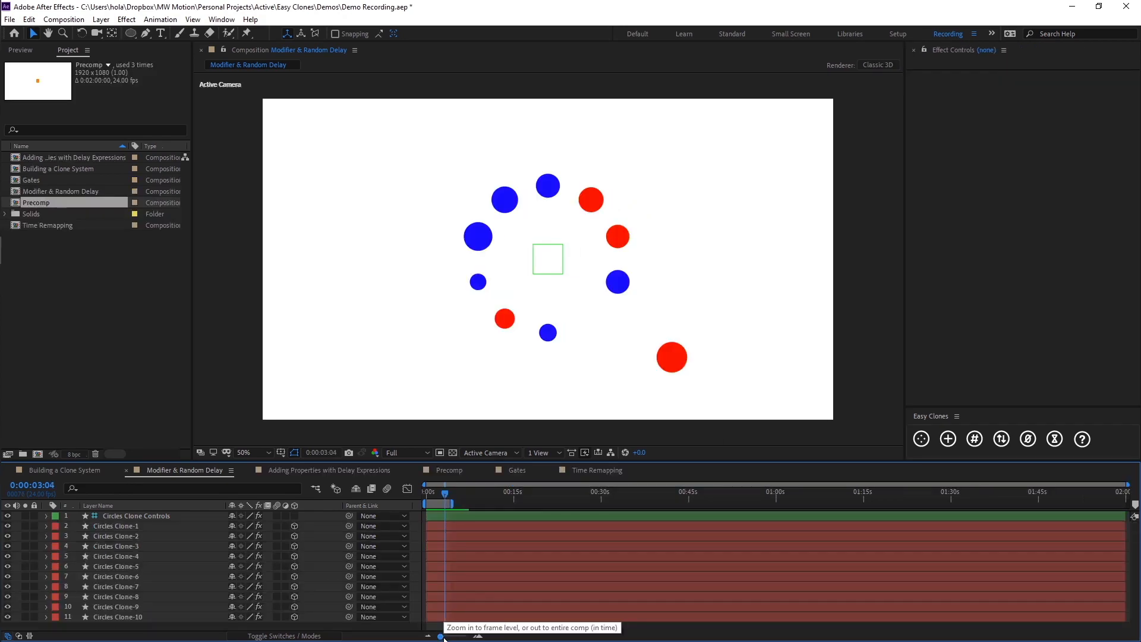
Move the current time to 0:00:03:16 and reveal the Position property of all ten clones, Circles Clone-1 to Circles Clone-10.
click(1032, 442)
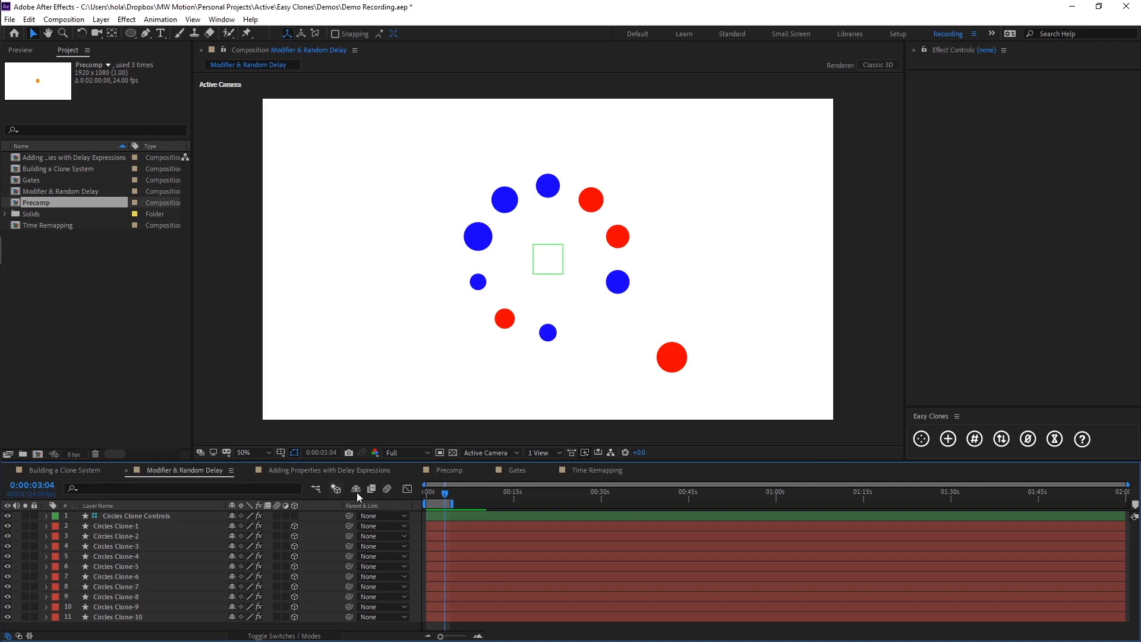
mouse_move(444, 490)
mouse_down()
mouse_move(432, 493)
mouse_move(448, 496)
mouse_up()
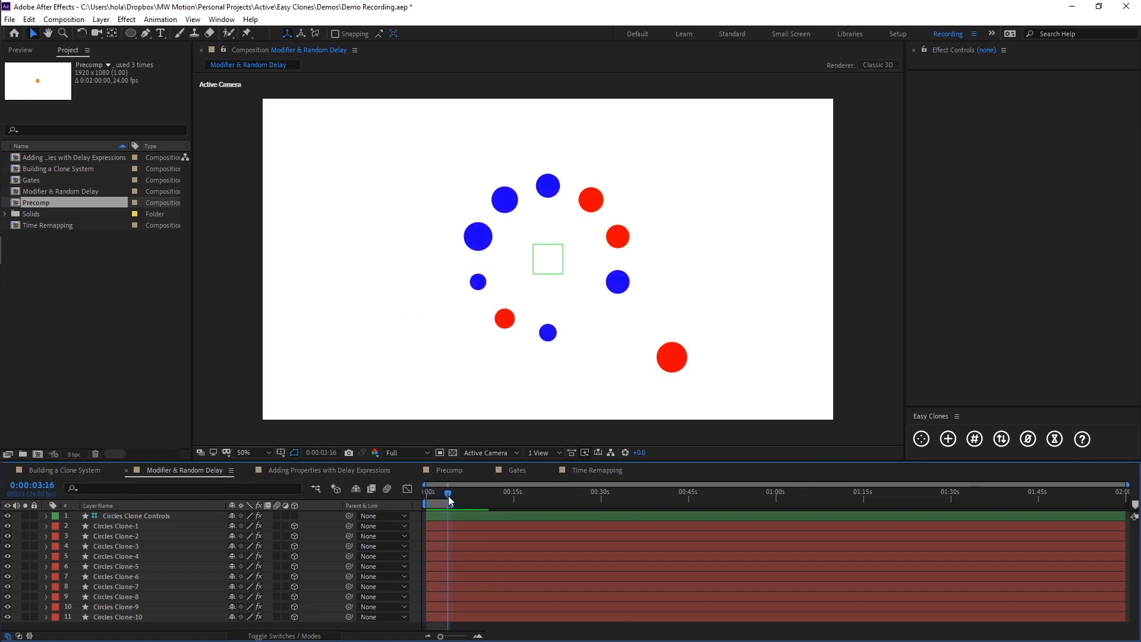
click(142, 526)
shift+click(144, 616)
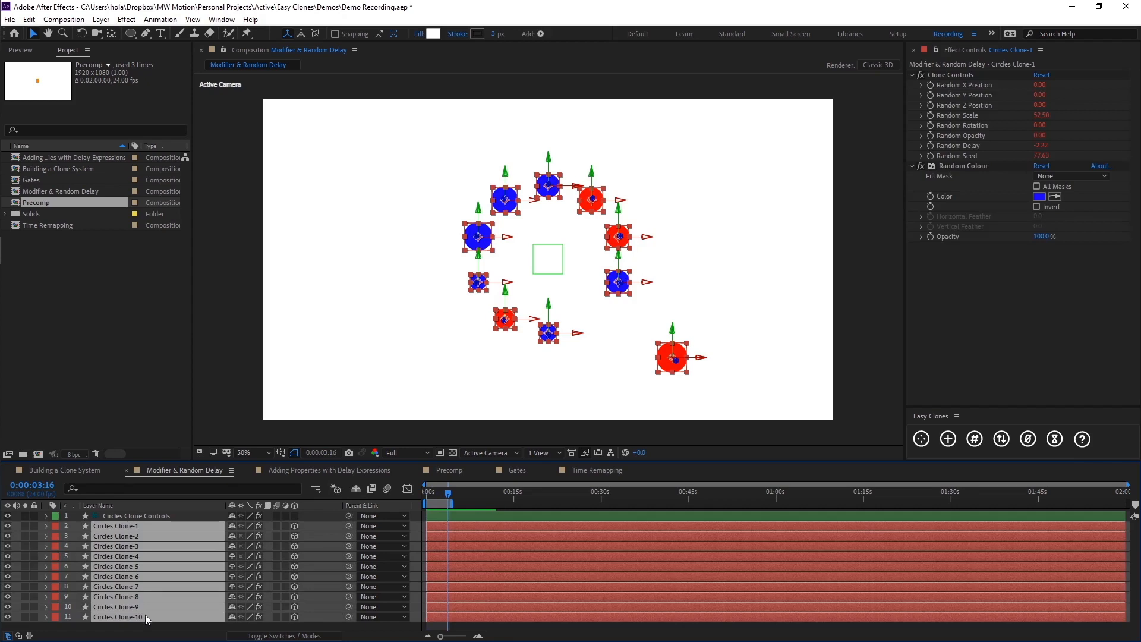
key(p)
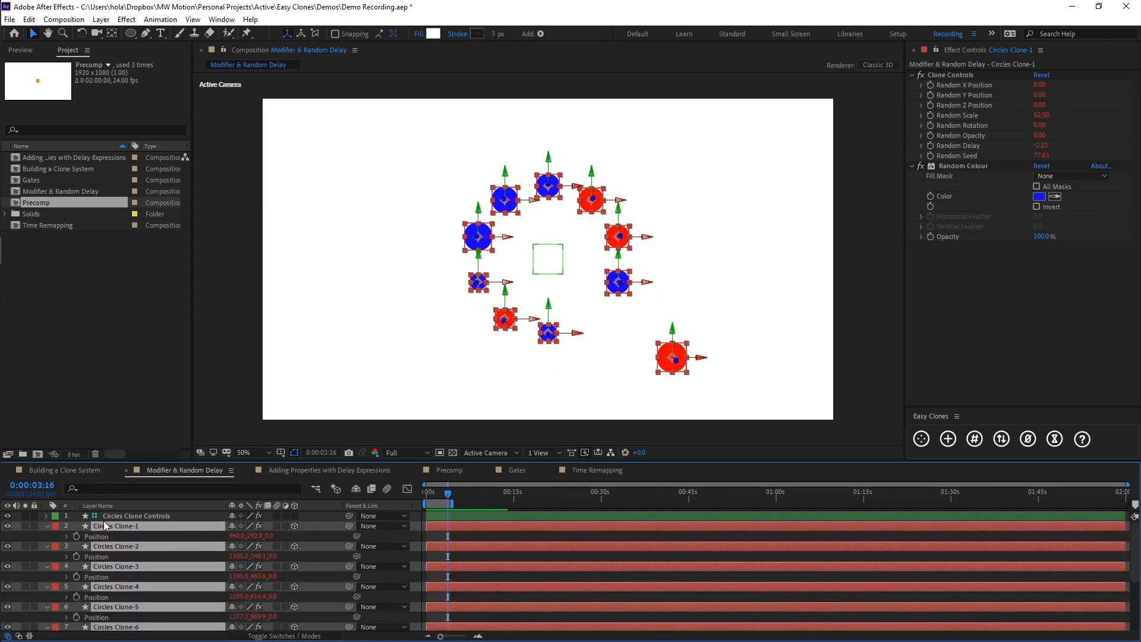
Keyframe the ten clones' Position at 0:00:03:16 and use Easy Clones to reset them to the composition centre at 0:00:04:02.
click(76, 537)
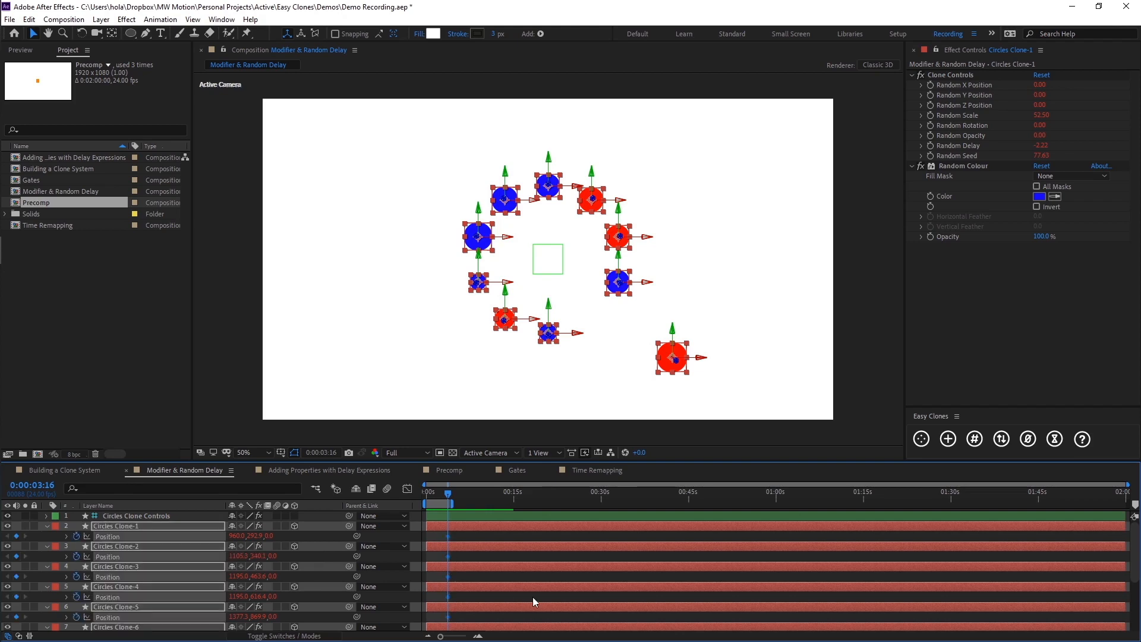
scroll(527, 594, down, 5)
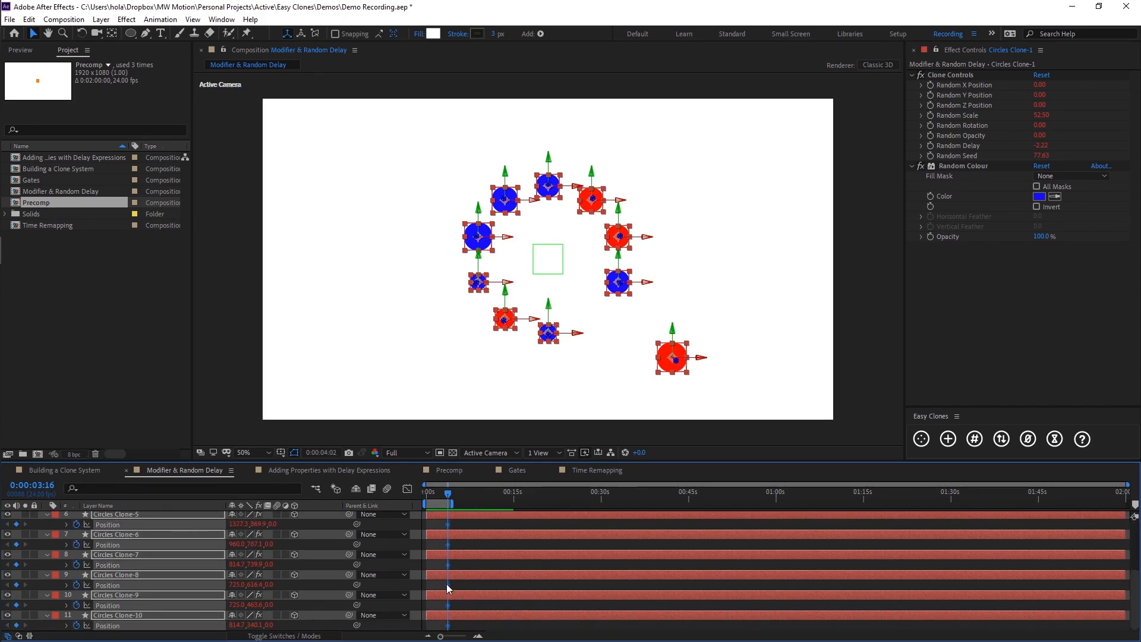
key(shift+Page_Down)
click(1055, 442)
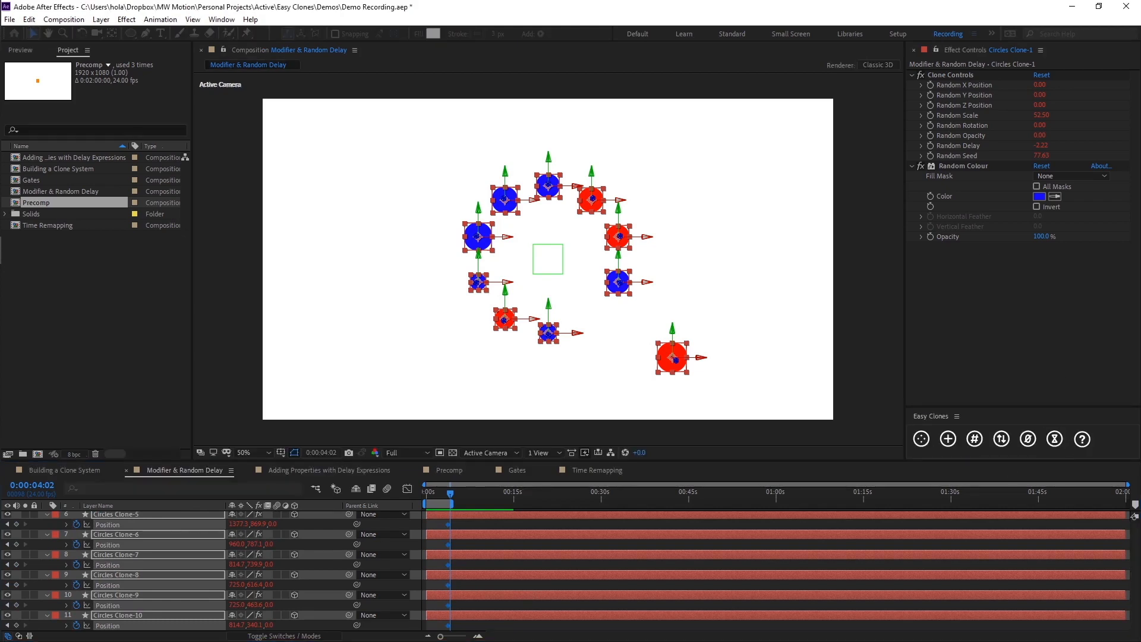
click(1028, 438)
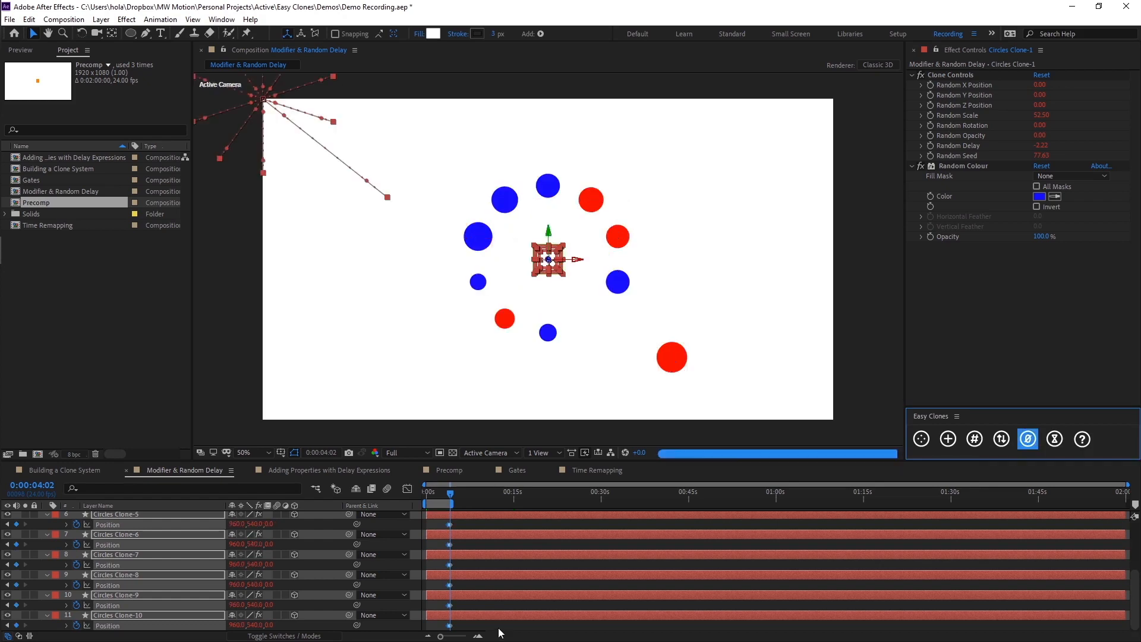
click(467, 521)
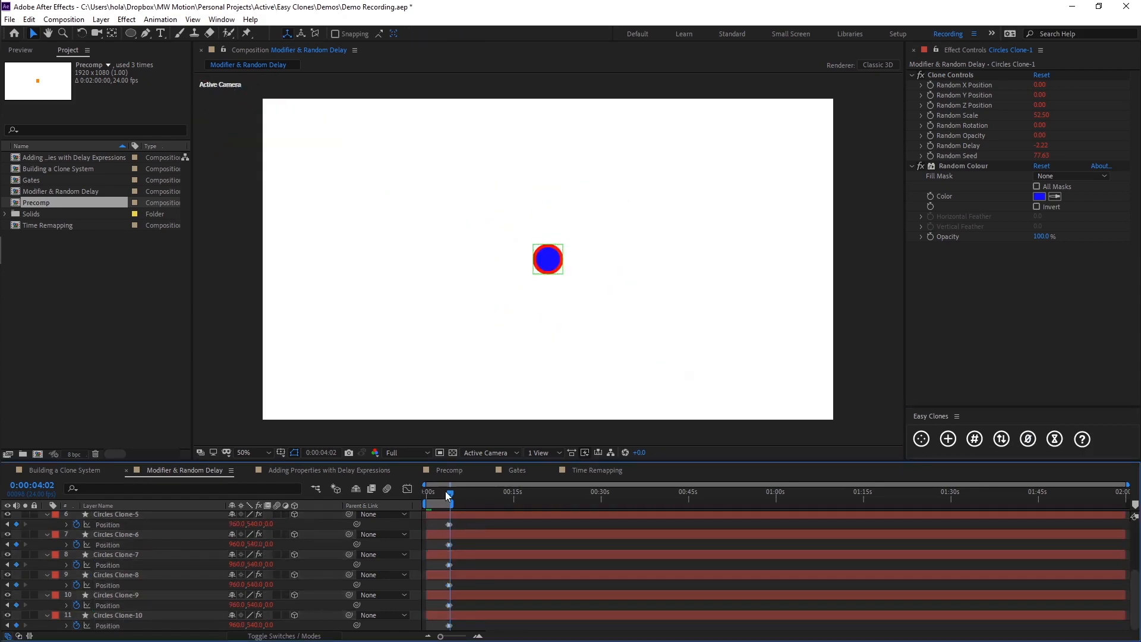
drag(448, 494, 449, 494)
scroll(462, 566, up, 3)
scroll(491, 506, left, 2)
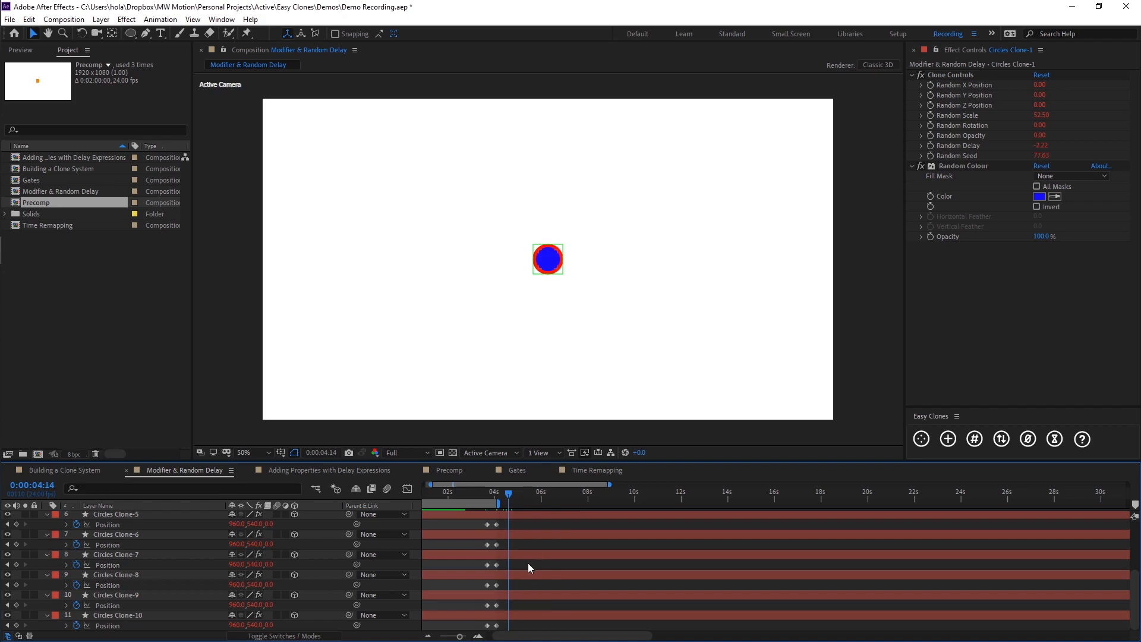
Undo the position reset and the Position keyframes on all ten clones.
key(ctrl+a)
key(ctrl+z)
key(ctrl+z)
key(ctrl+z)
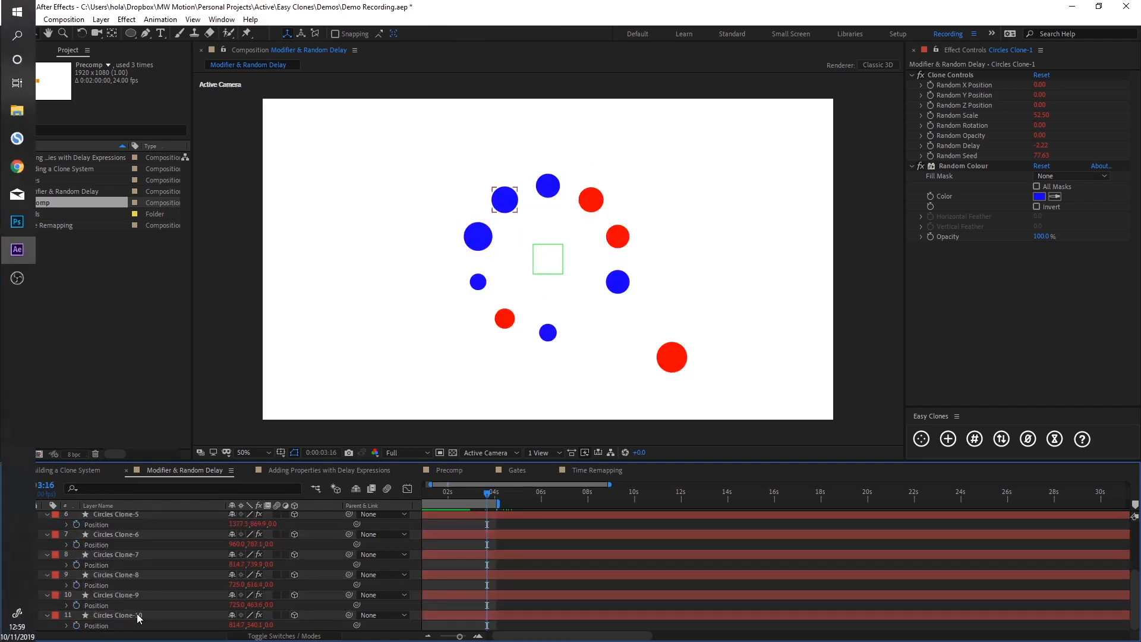
Add Position keyframes at 0:00:03:16 to Circles Clone-10, Circles Clone-7 and Circles Clone-5 only.
click(89, 626)
click(76, 564)
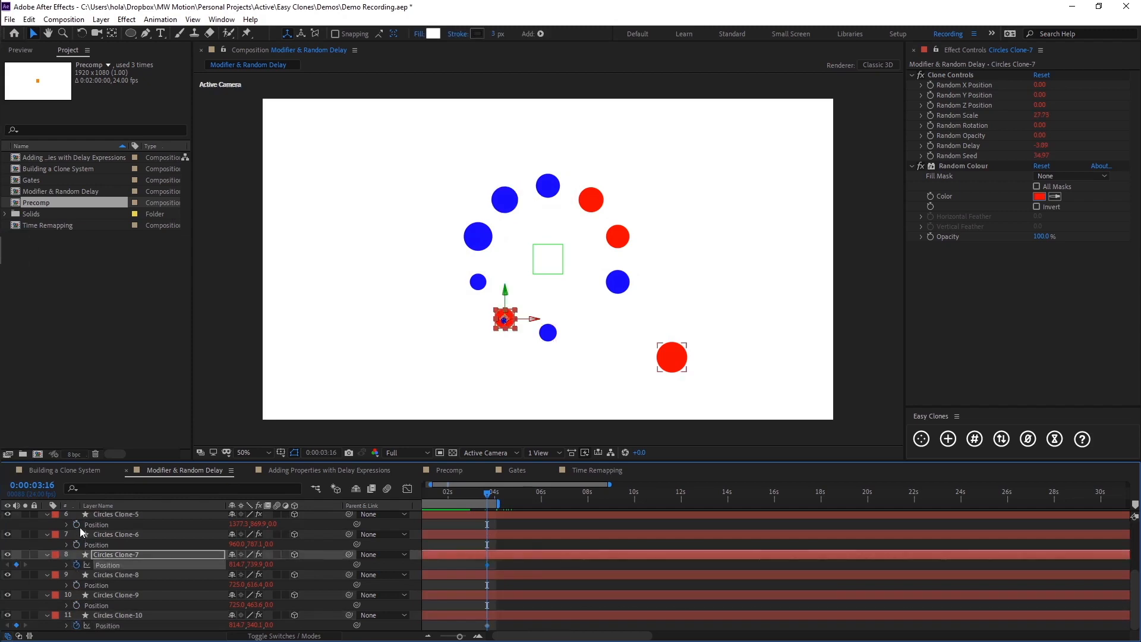
click(76, 524)
click(495, 524)
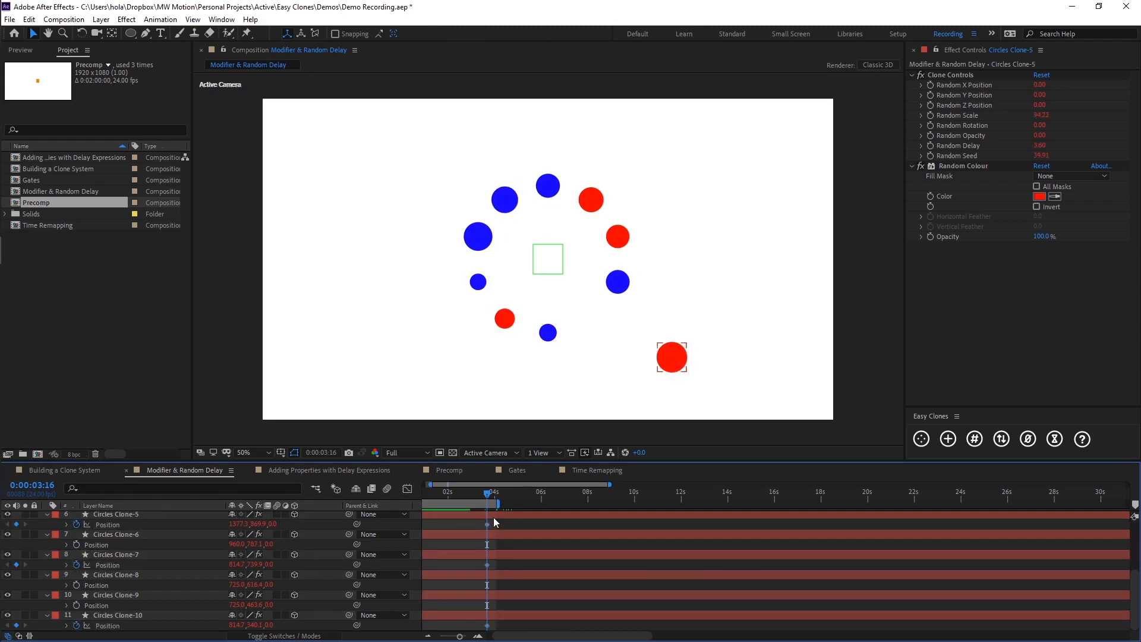
Reset the position of all ten clones, Circles Clone-1 to Circles Clone-10, to the composition centre with Easy Clones at 0:00:04:02.
key(shift+Page_Down)
click(119, 616)
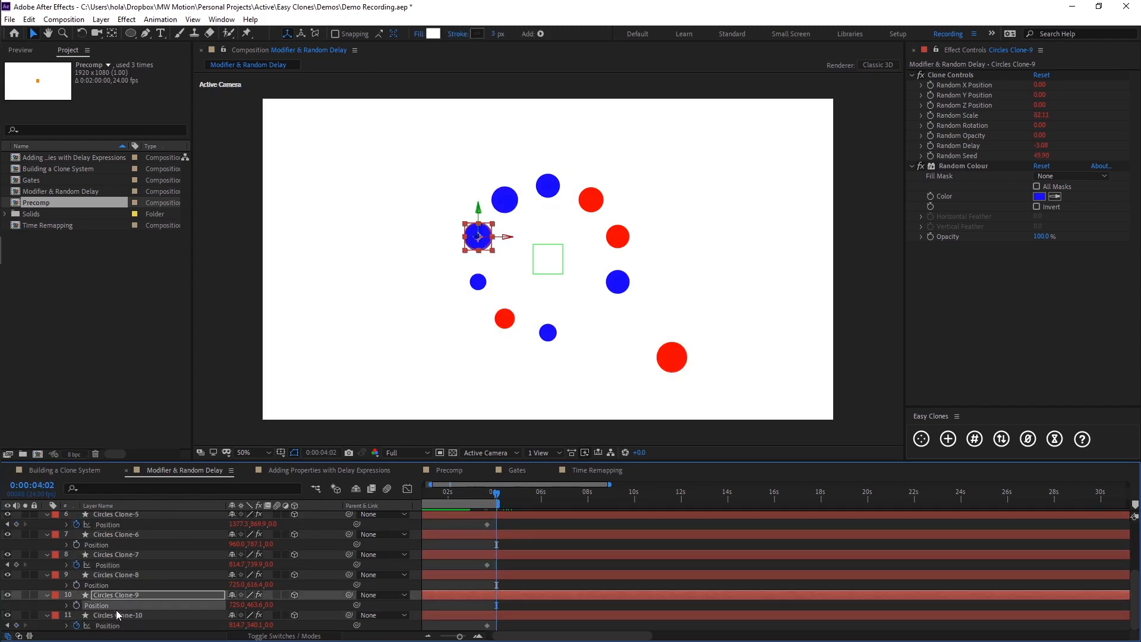
scroll(119, 613, up, 5)
shift+click(121, 527)
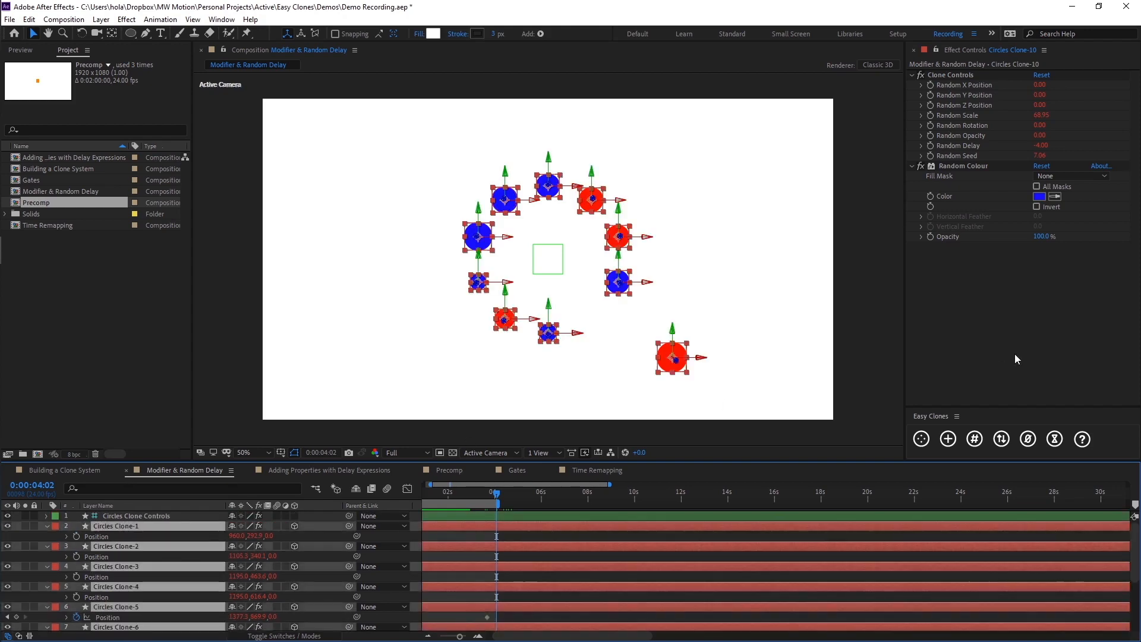
click(1030, 439)
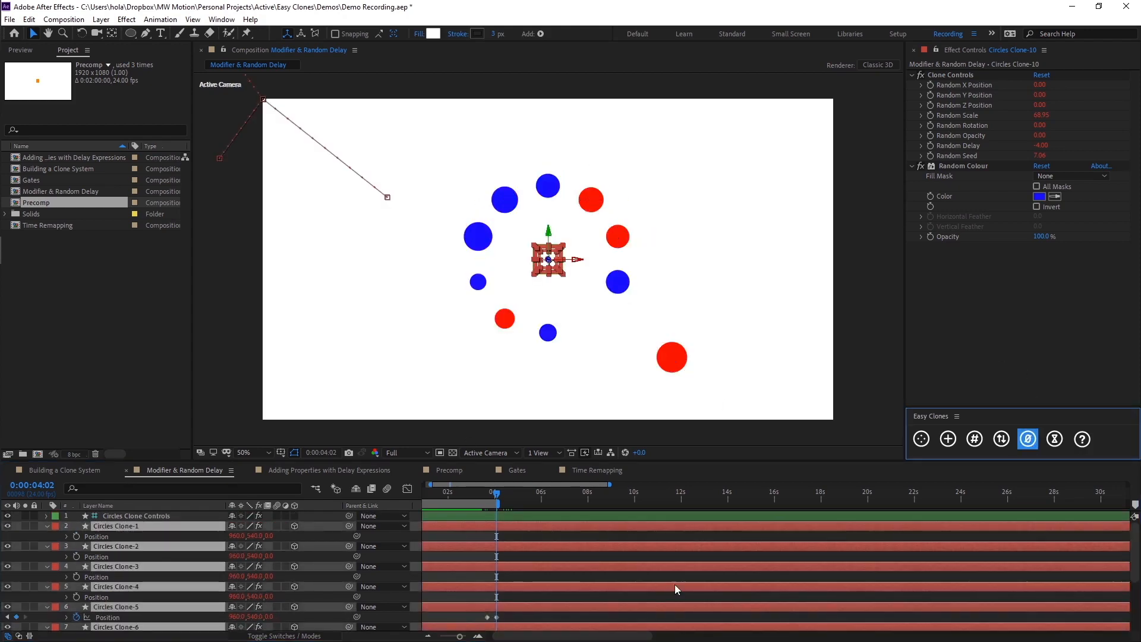
scroll(502, 564, down, 3)
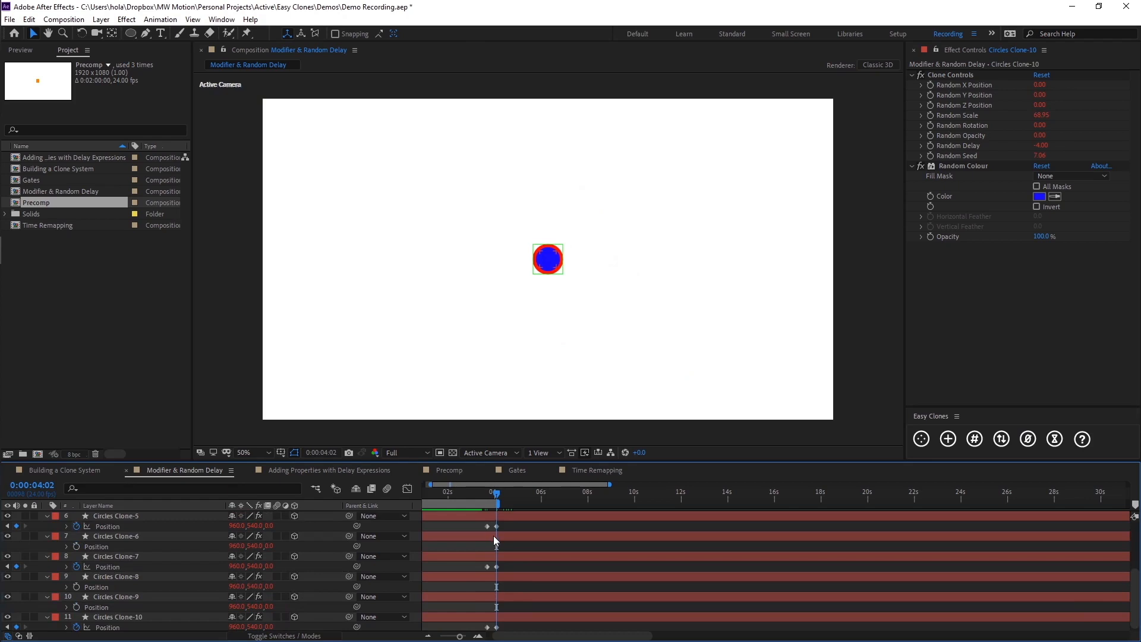
Review the clones' motion between 0:00:03:03 and 0:00:03:23 around the Position keyframes, and stop the animation preview.
click(498, 527)
click(515, 531)
click(493, 495)
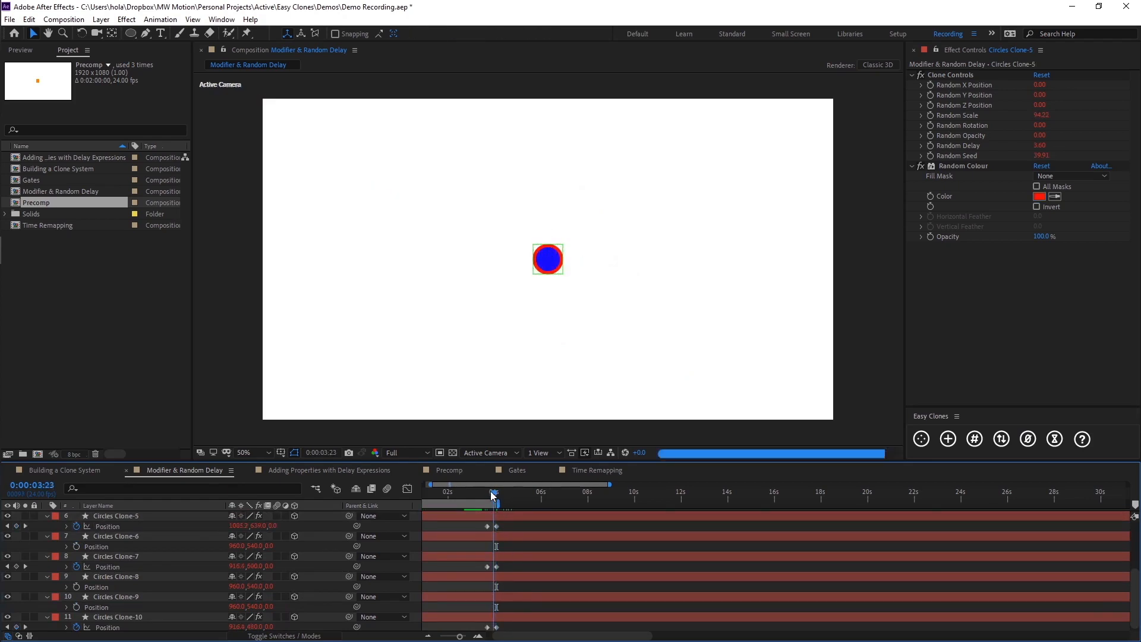
click(473, 495)
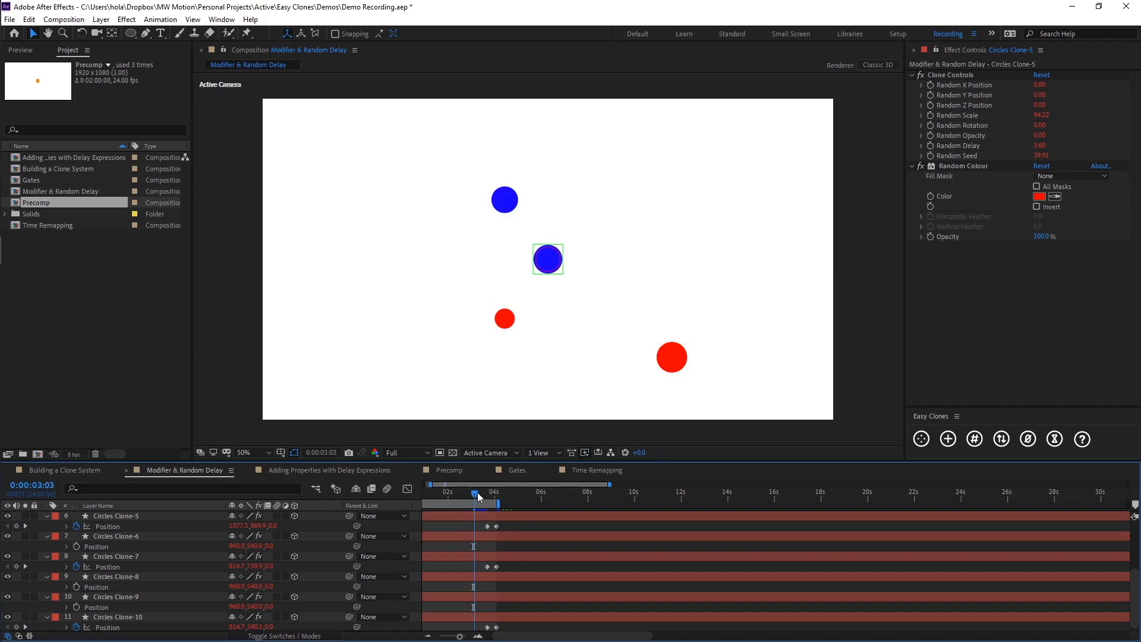
drag(474, 495, 481, 495)
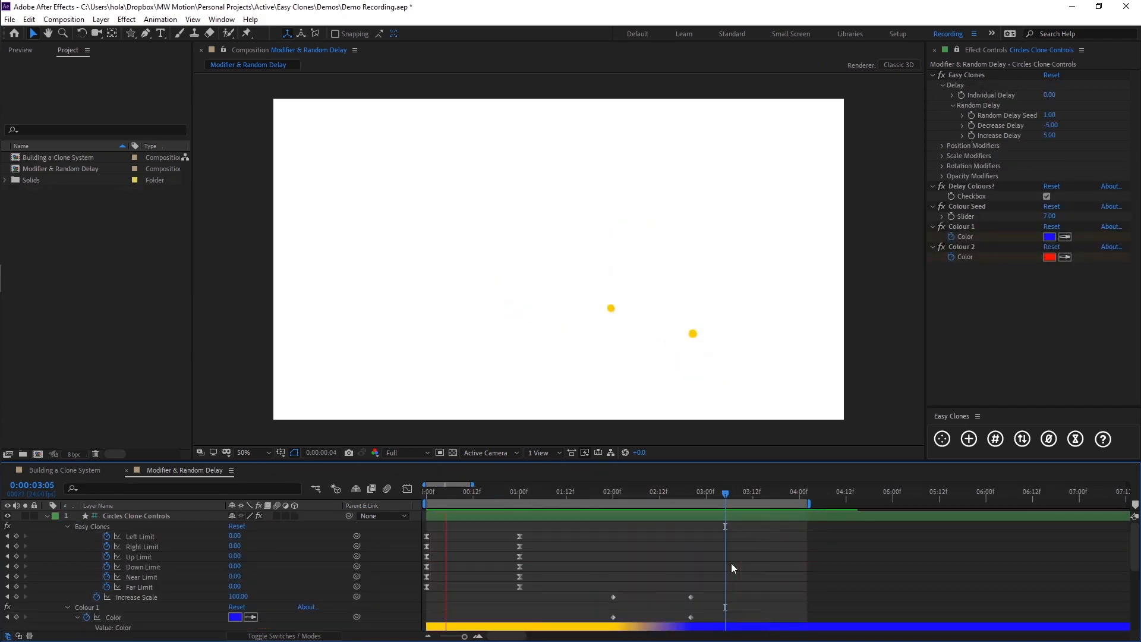
key(space)
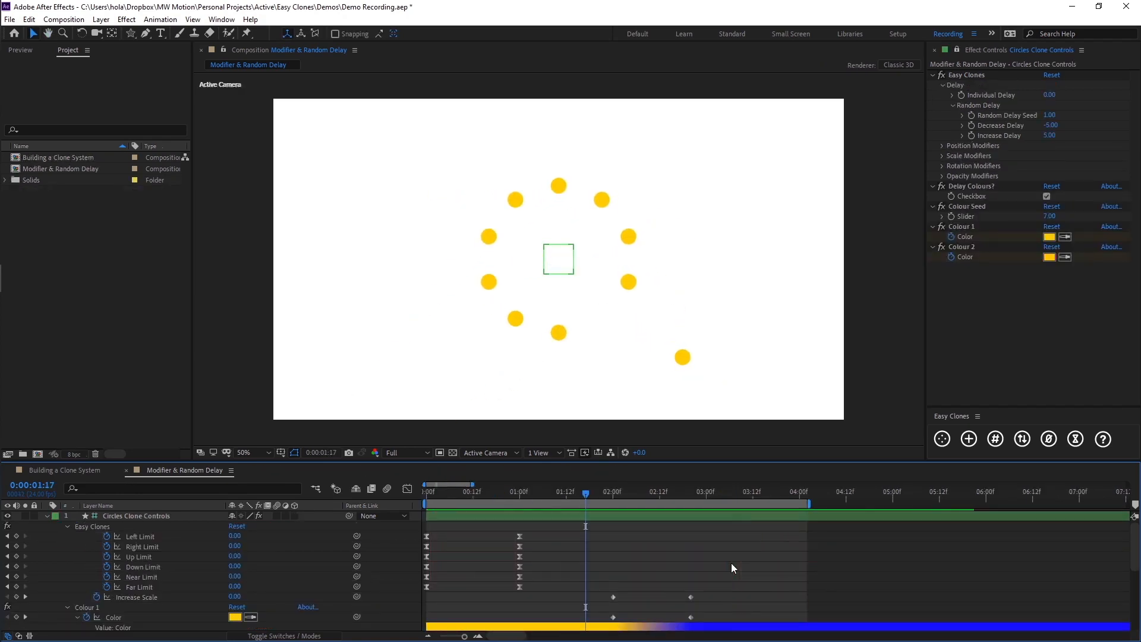